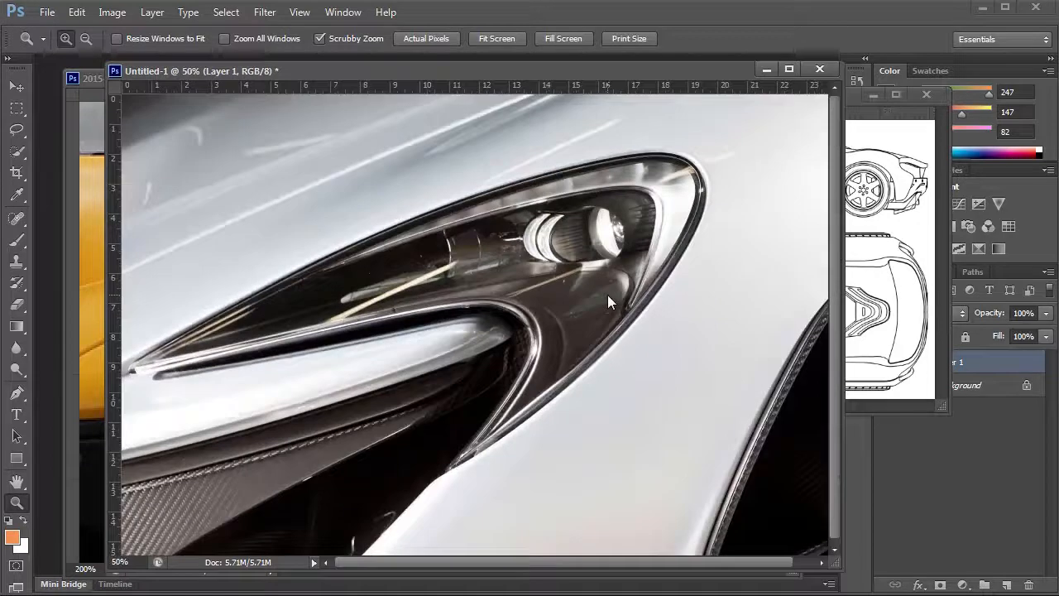
# Step: Examine the projector lamp and lens inside the headlight in the reference photo
pyautogui.keyDown('alt'); pyautogui.click(591, 369); pyautogui.keyUp('alt')
pyautogui.click(590, 369)
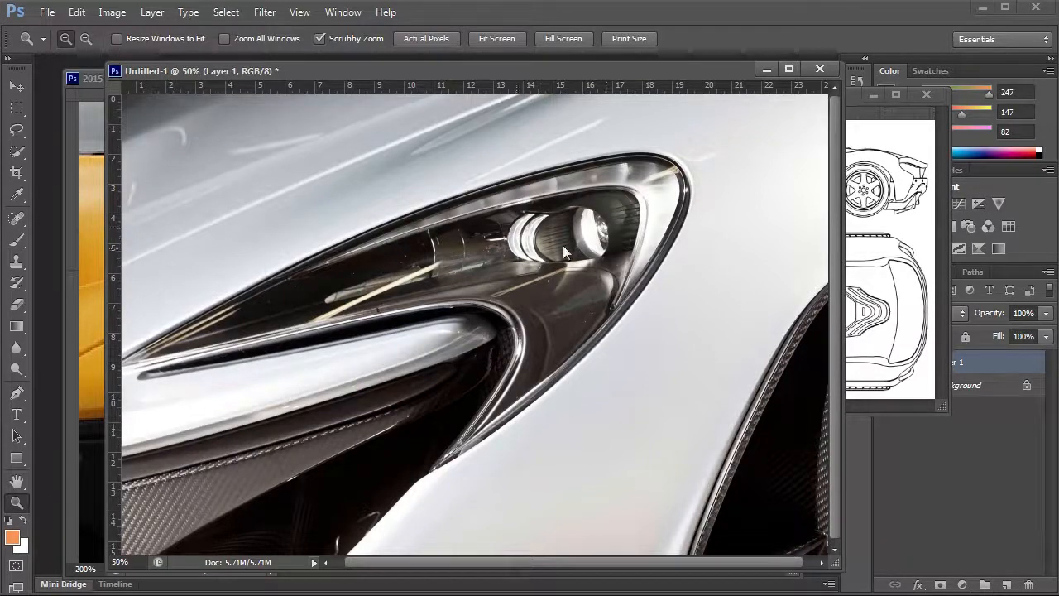
pyautogui.click(449, 257)
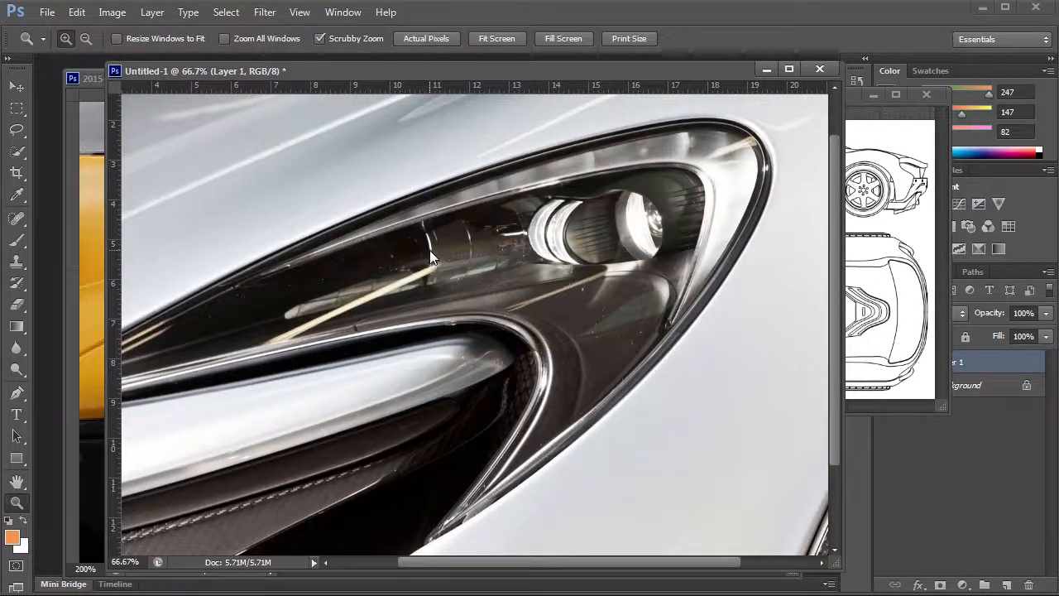
pyautogui.keyDown('alt'); pyautogui.click(430, 257); pyautogui.keyUp('alt')
pyautogui.keyDown('alt'); pyautogui.click(429, 257); pyautogui.keyUp('alt')
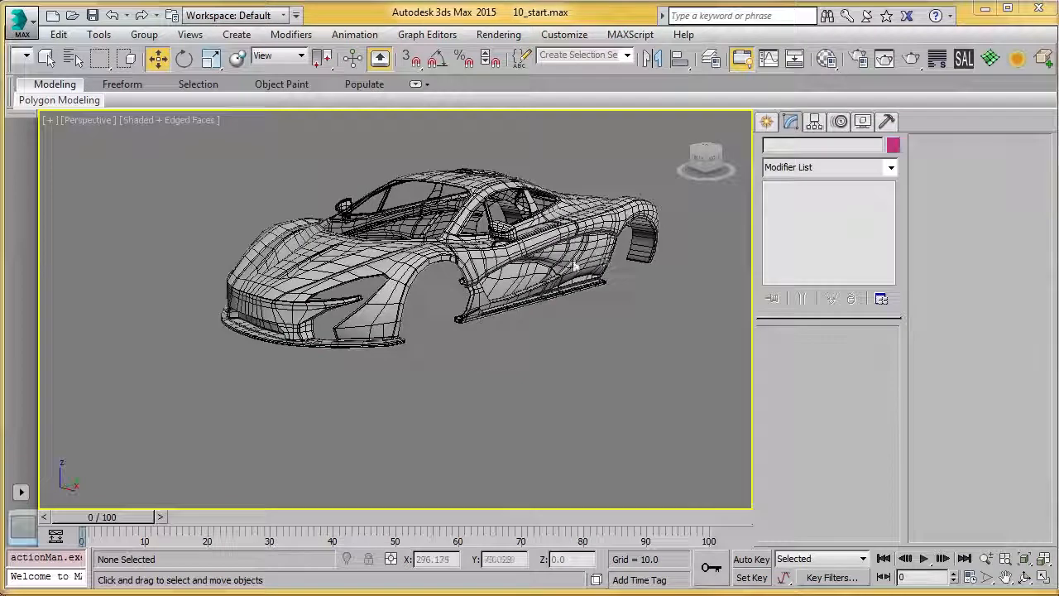
# Step: Switch to 3ds Max, view the car body from the front, and close the Photoshop reference document without saving its changes
pyautogui.keyDown('alt'); pyautogui.moveTo(654, 294); pyautogui.dragTo(587, 291, button='middle'); pyautogui.keyUp('alt')
pyautogui.scroll(5, 484, 283)
pyautogui.moveTo(484, 282); pyautogui.dragTo(540, 269, button='middle')
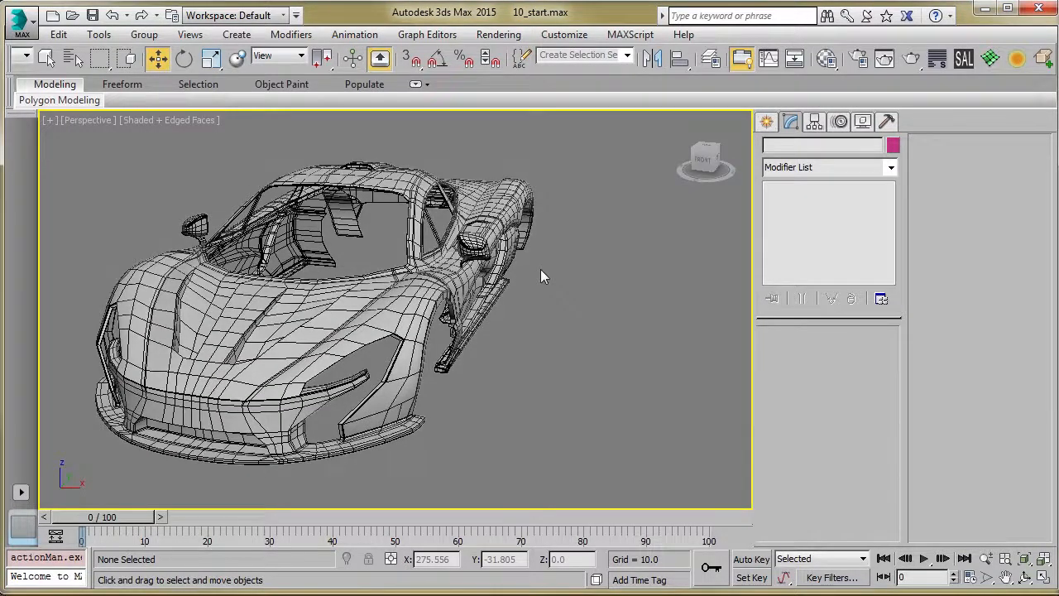
pyautogui.keyDown('alt'); pyautogui.moveTo(521, 281); pyautogui.dragTo(495, 299, button='middle'); pyautogui.keyUp('alt')
pyautogui.press('f')
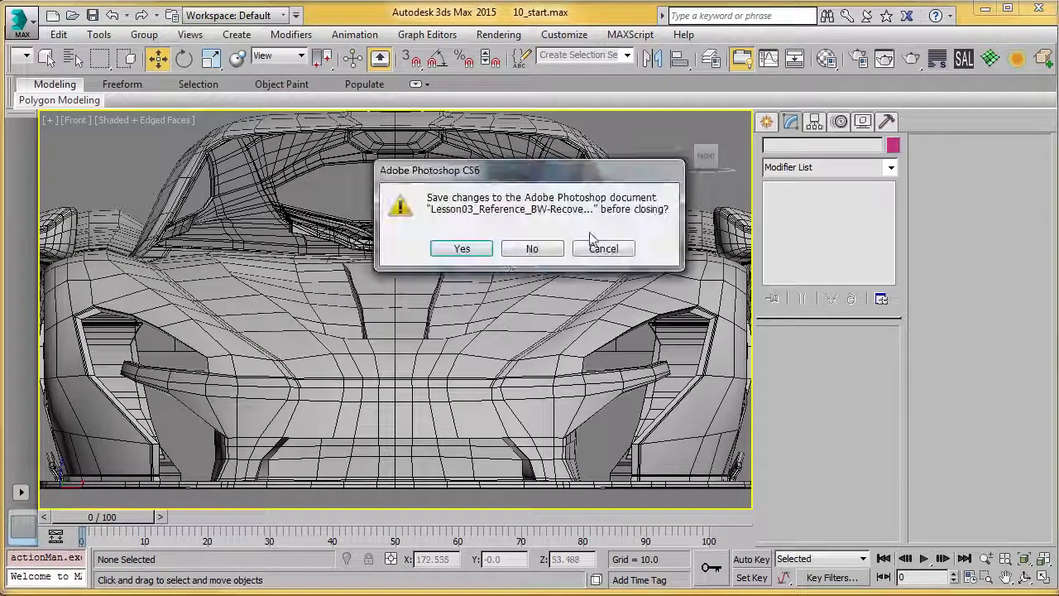
pyautogui.click(533, 247)
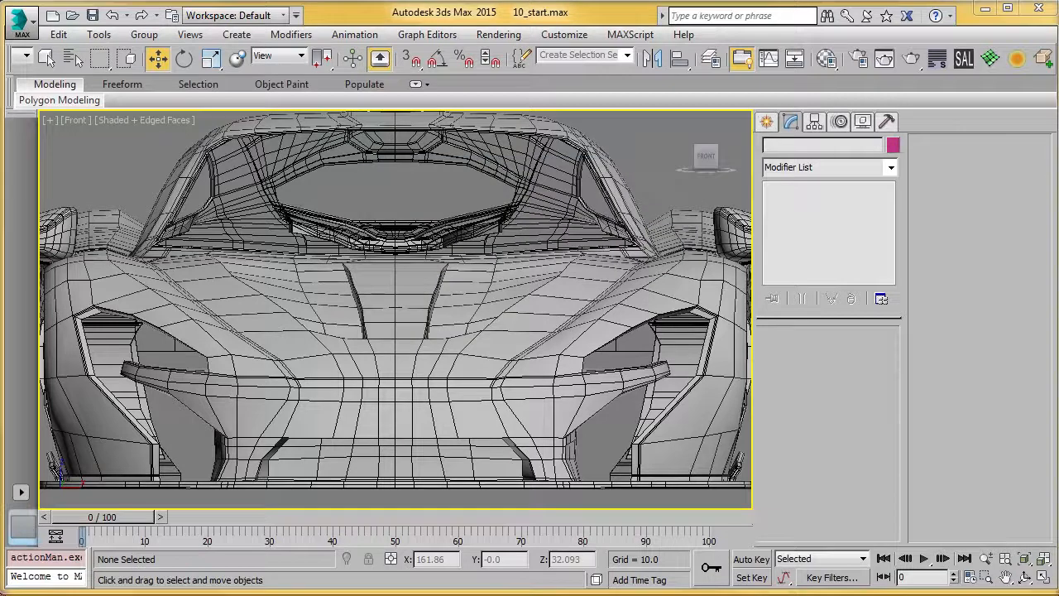
# Step: Show the home grid in the Front view and frame the empty area beside the car
pyautogui.scroll(-5, 555, 298)
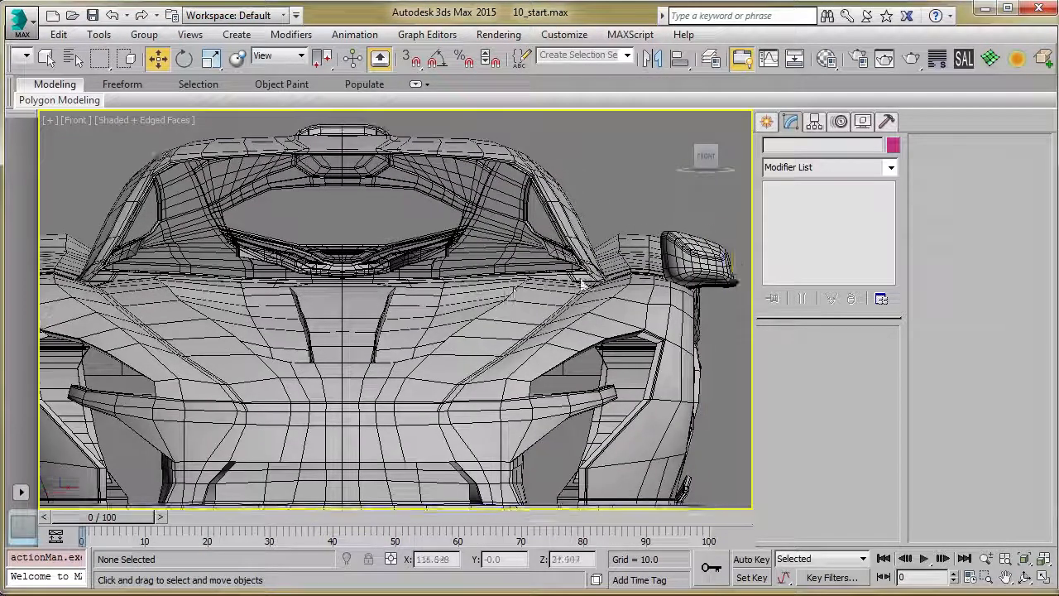
pyautogui.moveTo(469, 285); pyautogui.dragTo(357, 297, button='middle')
pyautogui.press('g')
pyautogui.moveTo(400, 242); pyautogui.dragTo(513, 274, button='middle')
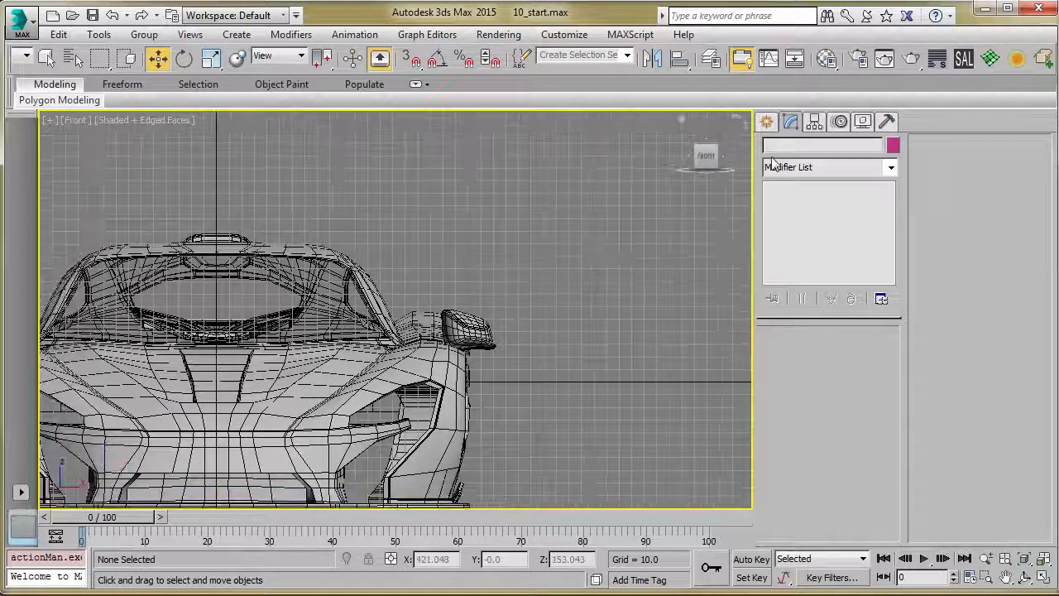
pyautogui.moveTo(449, 255); pyautogui.dragTo(636, 247, button='middle')
pyautogui.scroll(-3, 347, 281)
pyautogui.moveTo(339, 286); pyautogui.dragTo(451, 302, button='middle')
pyautogui.hotkey('alt', 'w')
pyautogui.hotkey('alt', 'w')
pyautogui.scroll(3, 453, 299)
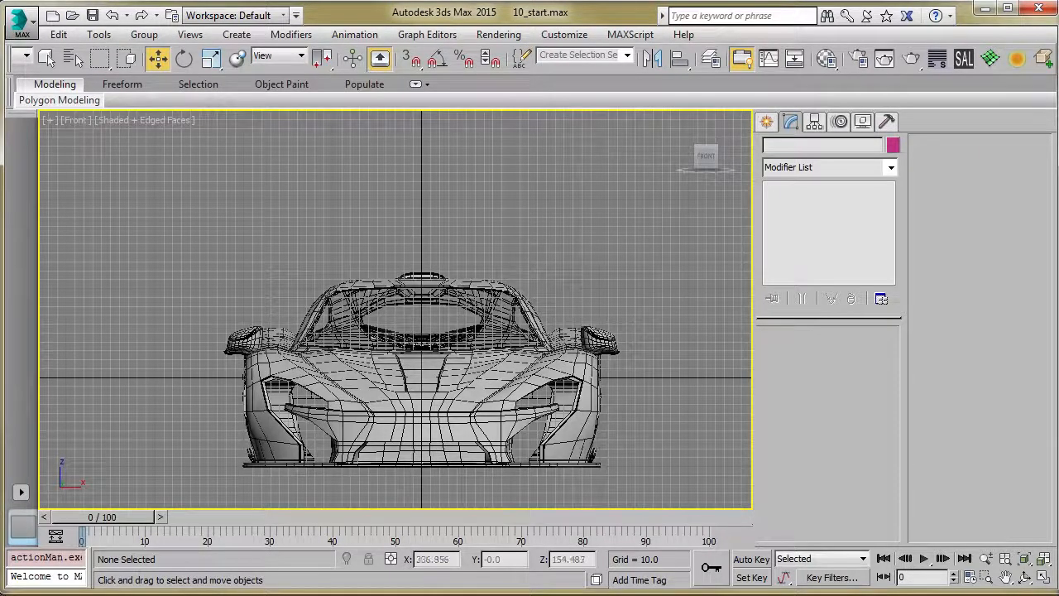
pyautogui.moveTo(421, 257); pyautogui.dragTo(304, 276, button='middle')
# Step: Create a standard sphere with a radius of about 37.4 in the empty area beside the car
pyautogui.click(766, 123)
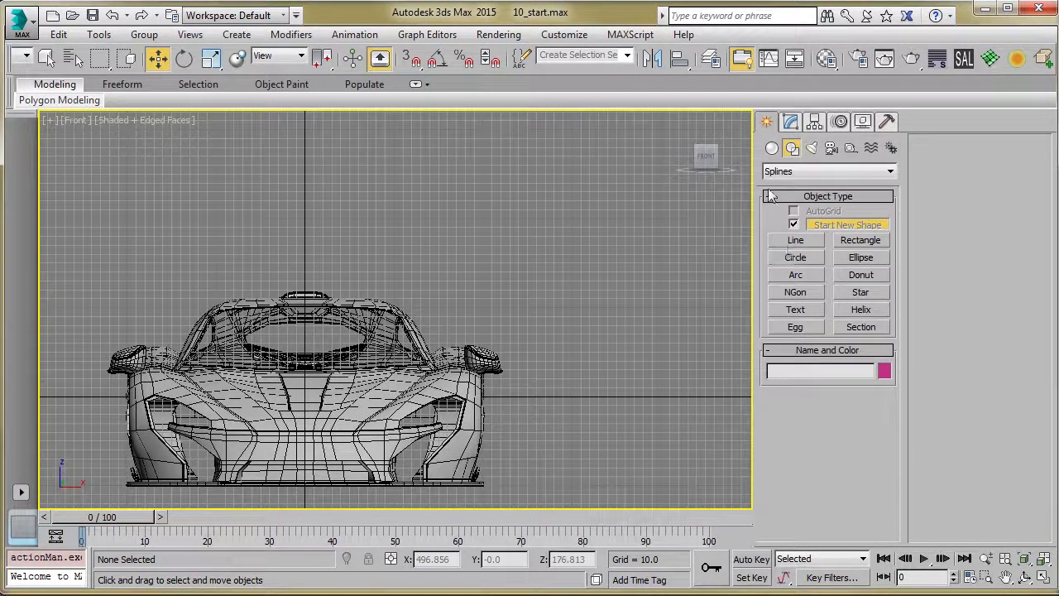
pyautogui.click(771, 148)
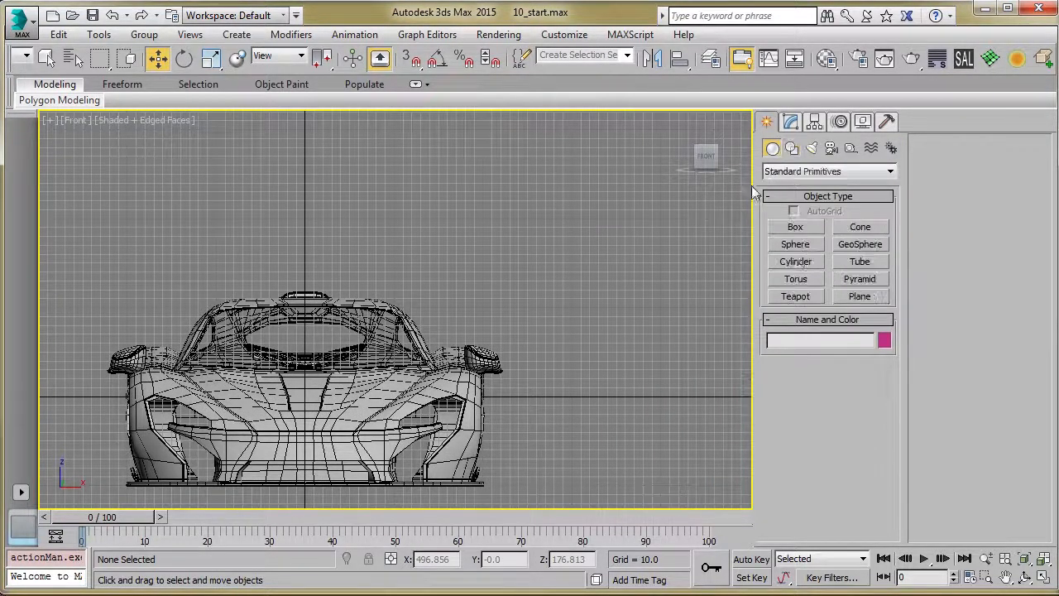
pyautogui.click(796, 244)
pyautogui.scroll(5, 437, 284)
pyautogui.scroll(-4, 449, 273)
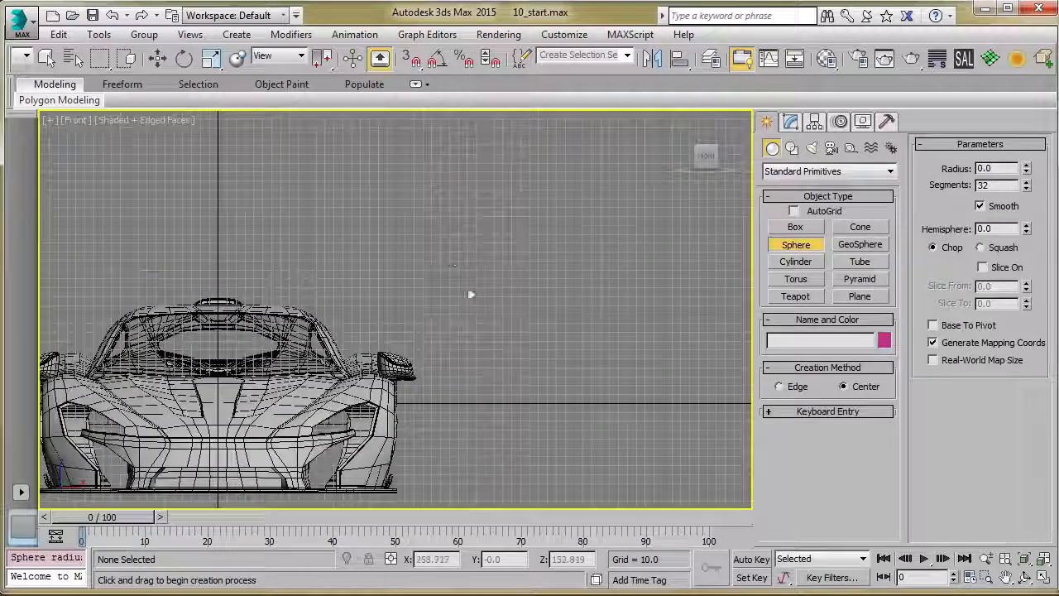
pyautogui.scroll(2, 422, 288)
pyautogui.scroll(5, 451, 273)
pyautogui.moveTo(466, 269); pyautogui.dragTo(485, 213)
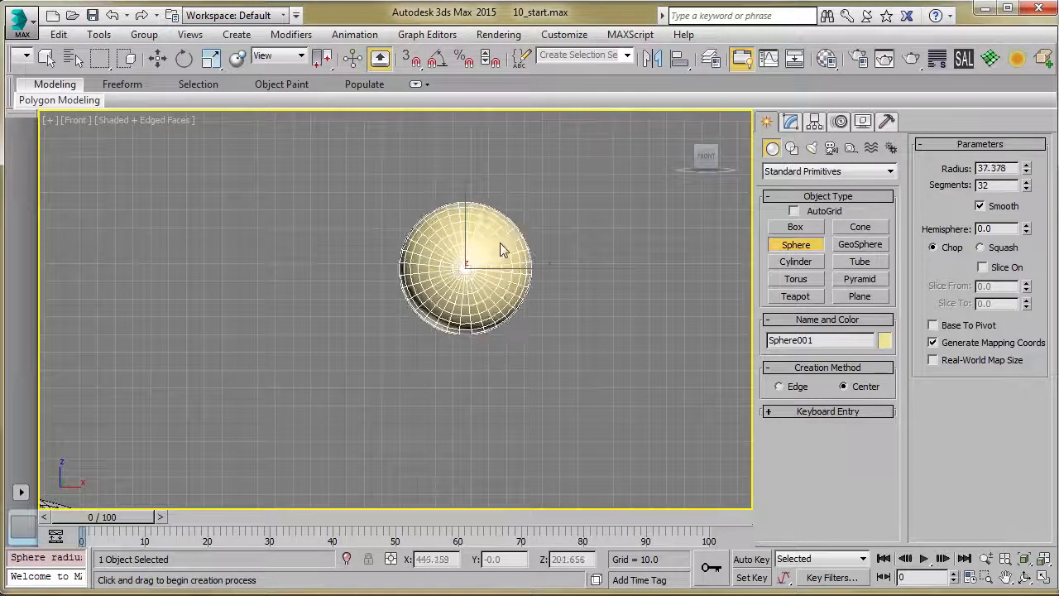
pyautogui.press('w')
# Step: Frame the sphere in the Perspective view and add an Edit Poly modifier to it
pyautogui.press('z')
pyautogui.scroll(2, 387, 292)
pyautogui.moveTo(377, 301); pyautogui.dragTo(521, 310, button='middle')
pyautogui.press('p')
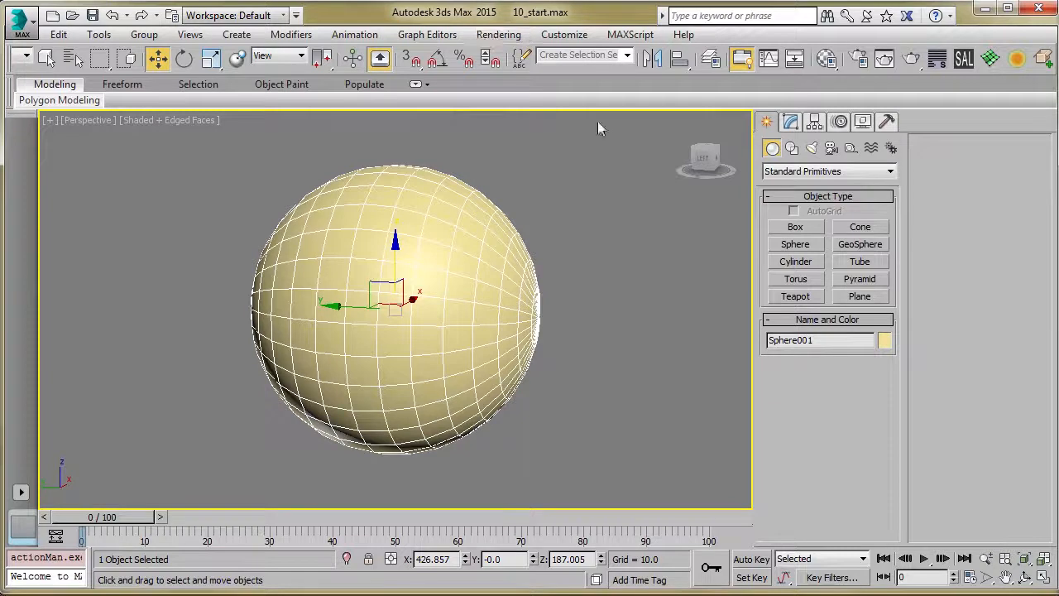
pyautogui.click(791, 123)
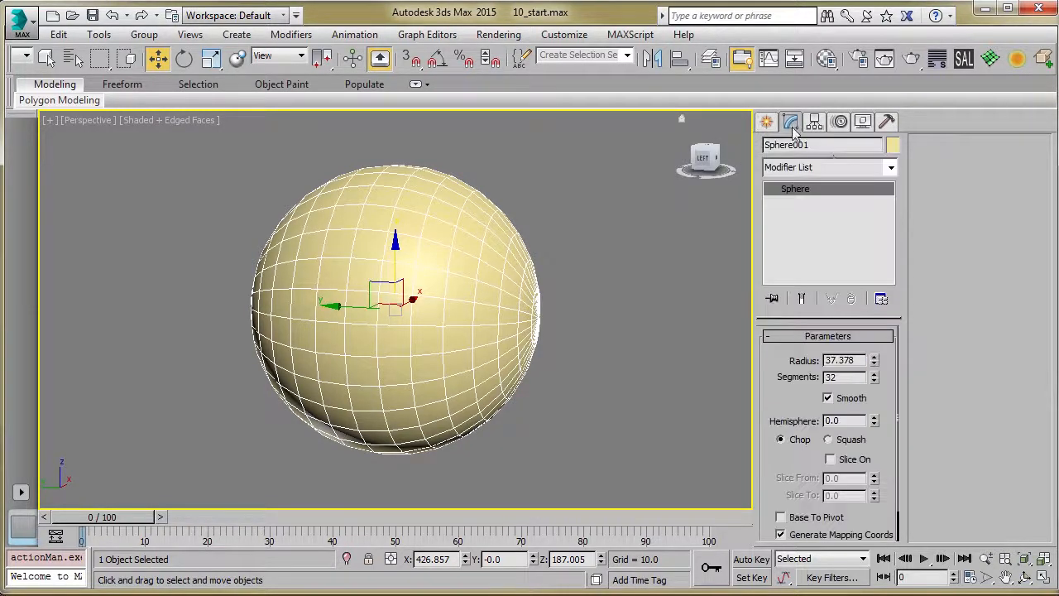
pyautogui.click(990, 58)
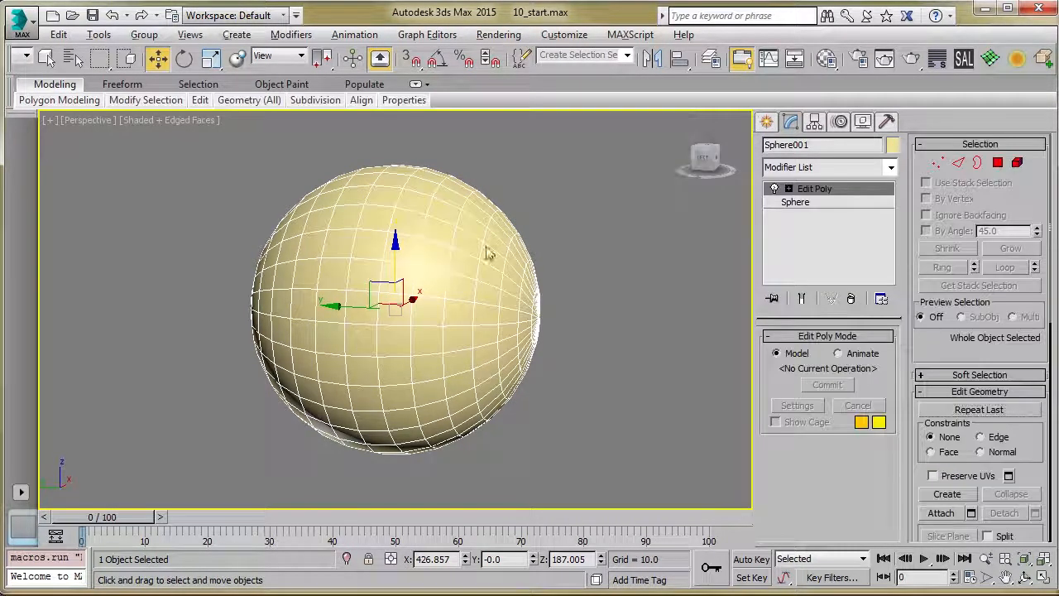
# Step: Delete the rear half of the sphere's polygons in the Left view, keeping the front-facing dome
pyautogui.press('4')
pyautogui.moveTo(216, 157); pyautogui.dragTo(402, 513)
pyautogui.moveTo(357, 440)
pyautogui.keyDown('alt'); pyautogui.mouseDown(button='middle')
pyautogui.moveTo(141, 441)
pyautogui.moveTo(357, 441)
pyautogui.mouseUp(button='middle'); pyautogui.keyUp('alt')
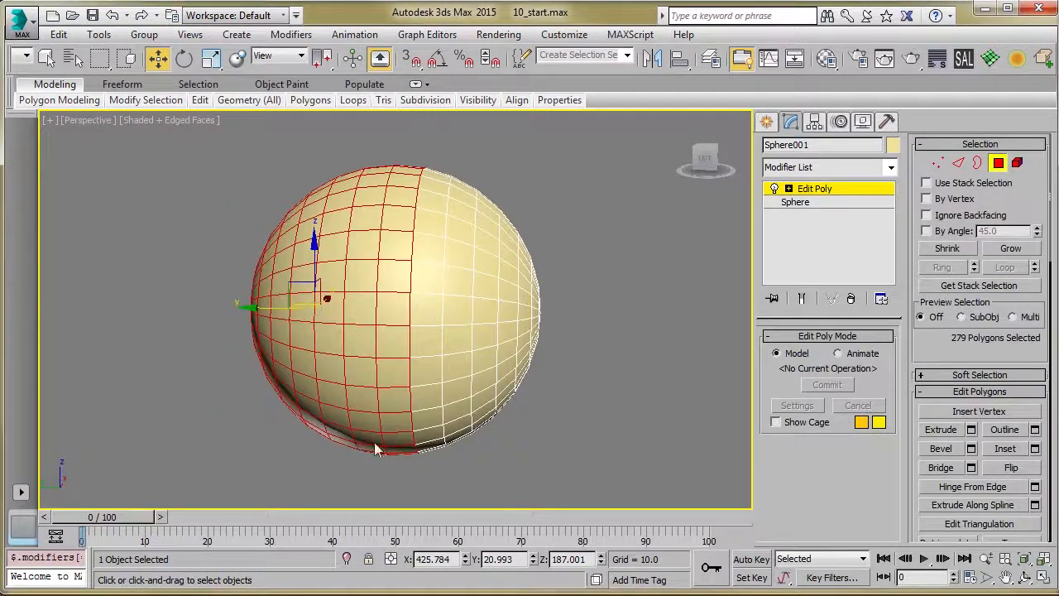
pyautogui.press('l')
pyautogui.scroll(-3, 255, 336)
pyautogui.moveTo(261, 157); pyautogui.dragTo(413, 448)
pyautogui.press('Delete')
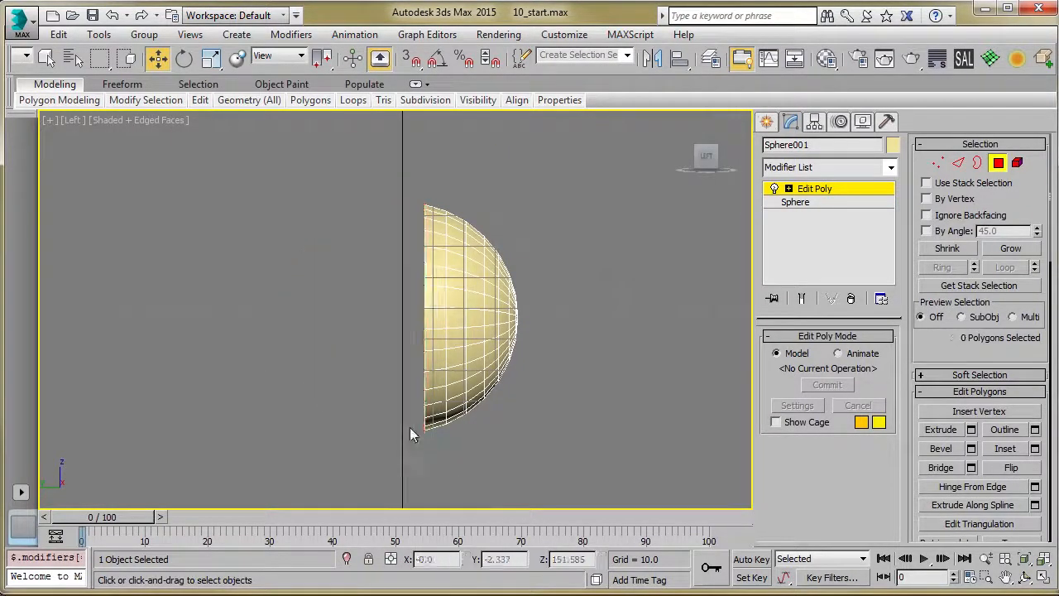
# Step: Extend the dome's open border into a flat outer rim by scaling a copy of it to 109%
pyautogui.keyDown('alt'); pyautogui.moveTo(328, 422); pyautogui.dragTo(318, 397, button='middle'); pyautogui.keyUp('alt')
pyautogui.press('z')
pyautogui.moveTo(554, 346); pyautogui.dragTo(554, 370, button='middle')
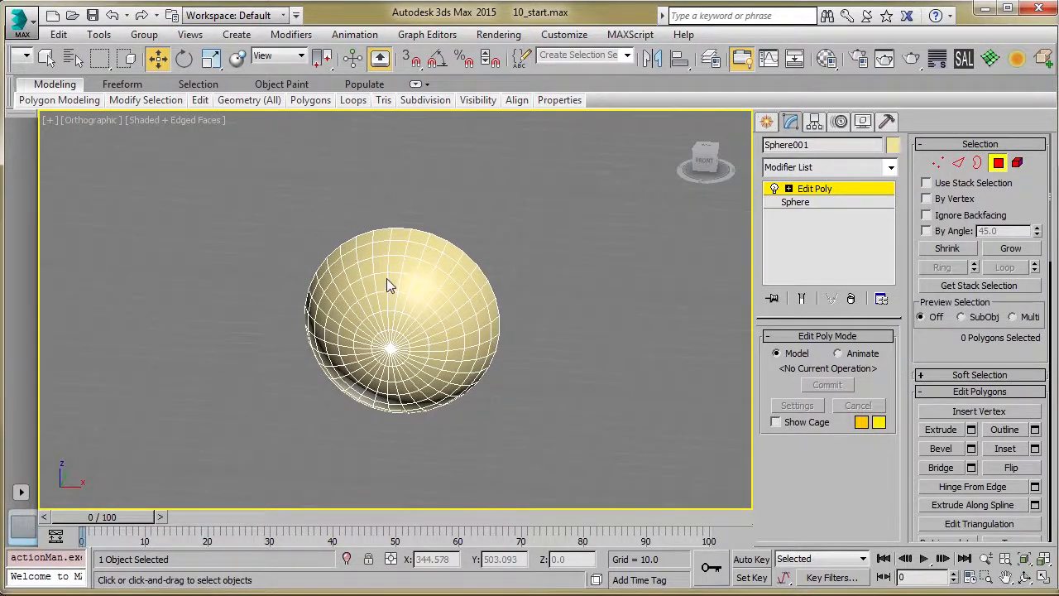
pyautogui.press('2')
pyautogui.moveTo(403, 263)
pyautogui.keyDown('alt'); pyautogui.mouseDown(button='middle')
pyautogui.moveTo(402, 274)
pyautogui.moveTo(383, 265)
pyautogui.mouseUp(button='middle'); pyautogui.keyUp('alt')
pyautogui.scroll(2, 382, 264)
pyautogui.press('3')
pyautogui.click(367, 250)
pyautogui.moveTo(406, 296)
pyautogui.keyDown('alt'); pyautogui.mouseDown(button='middle')
pyautogui.moveTo(420, 314)
pyautogui.moveTo(386, 301)
pyautogui.moveTo(397, 313)
pyautogui.mouseUp(button='middle'); pyautogui.keyUp('alt')
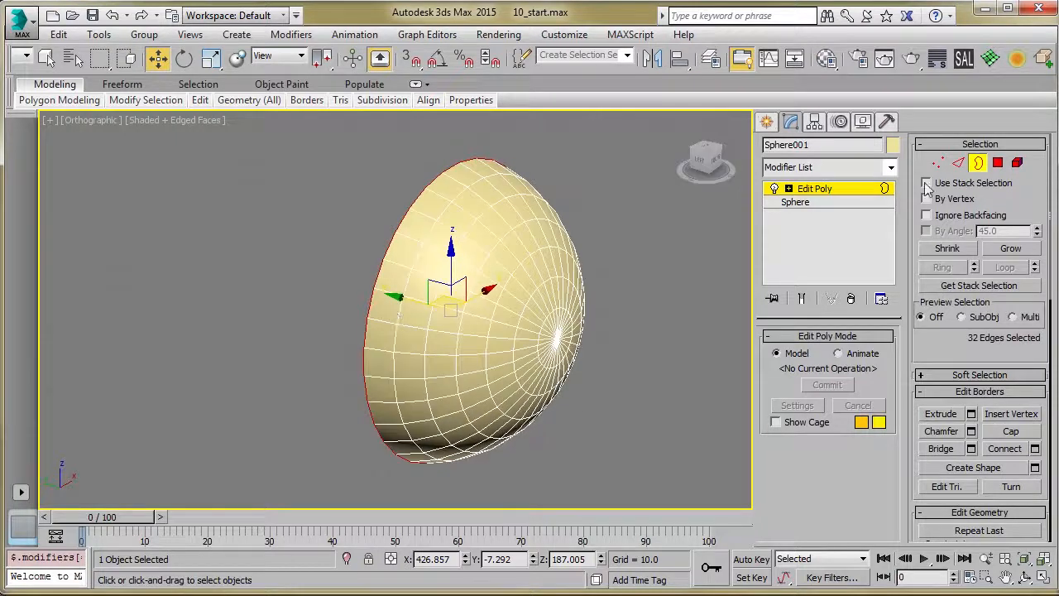
pyautogui.keyDown('alt'); pyautogui.moveTo(550, 308); pyautogui.dragTo(381, 286, button='middle'); pyautogui.keyUp('alt')
pyautogui.click(210, 62)
pyautogui.keyDown('alt'); pyautogui.moveTo(245, 149); pyautogui.dragTo(347, 232, button='middle'); pyautogui.keyUp('alt')
pyautogui.keyDown('shift'); pyautogui.moveTo(448, 311); pyautogui.dragTo(451, 303); pyautogui.keyUp('shift')
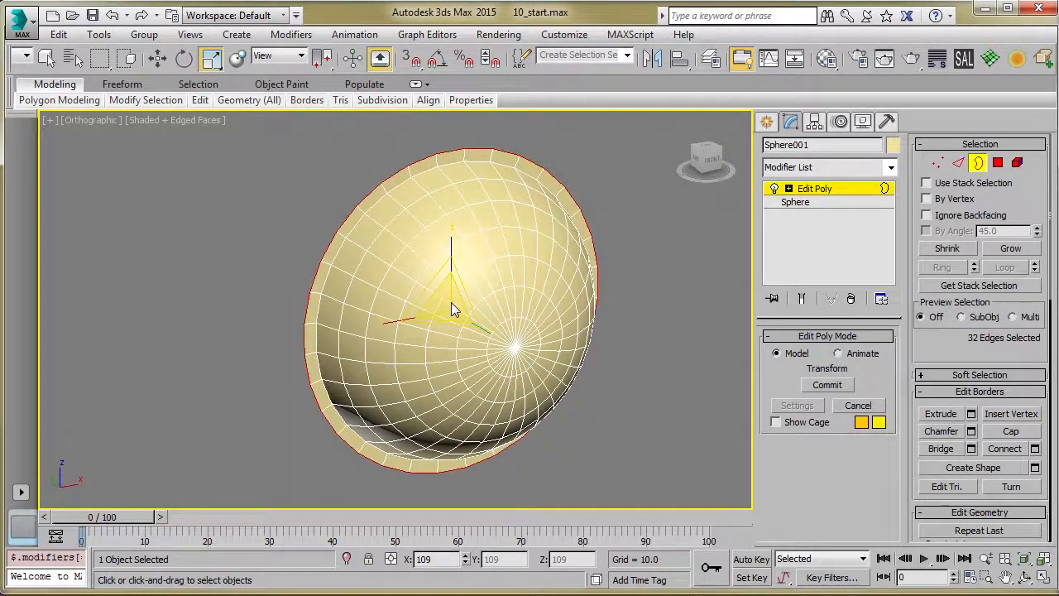
# Step: Extend the rim's outer border straight back along Y by about 51 units to form a cylindrical housing
pyautogui.press('w')
pyautogui.keyDown('alt'); pyautogui.moveTo(452, 305); pyautogui.dragTo(428, 309, button='middle'); pyautogui.keyUp('alt')
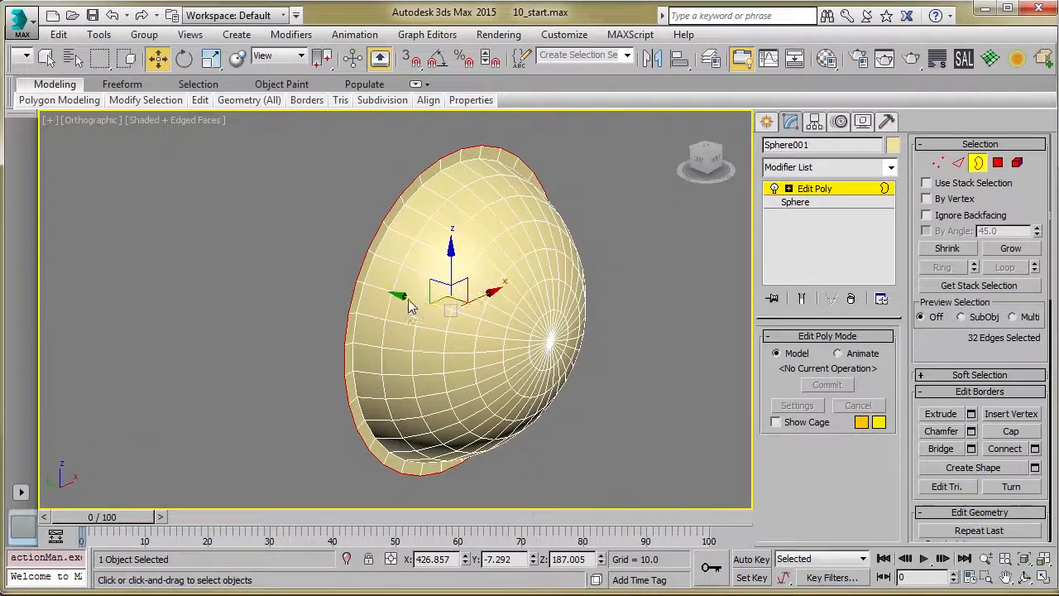
pyautogui.keyDown('shift'); pyautogui.moveTo(406, 298); pyautogui.dragTo(155, 255); pyautogui.keyUp('shift')
pyautogui.moveTo(252, 279); pyautogui.dragTo(430, 324, button='middle')
pyautogui.press('p')
pyautogui.keyDown('alt'); pyautogui.moveTo(326, 305); pyautogui.dragTo(352, 321, button='middle'); pyautogui.keyUp('alt')
pyautogui.keyDown('alt'); pyautogui.moveTo(368, 285); pyautogui.dragTo(303, 279, button='middle'); pyautogui.keyUp('alt')
pyautogui.scroll(3, 354, 283)
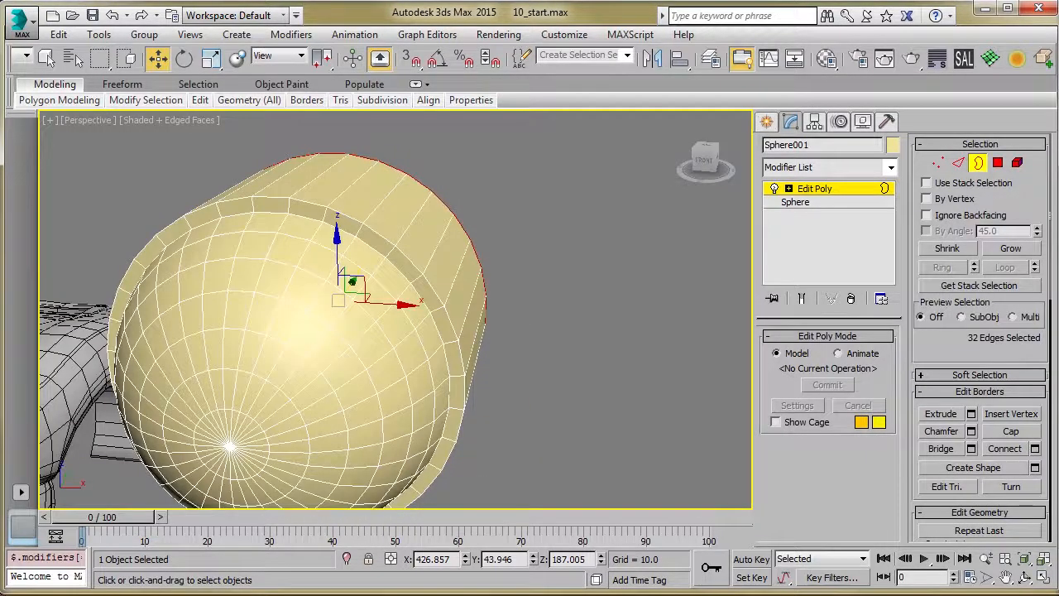
pyautogui.moveTo(607, 124); pyautogui.dragTo(498, 81)
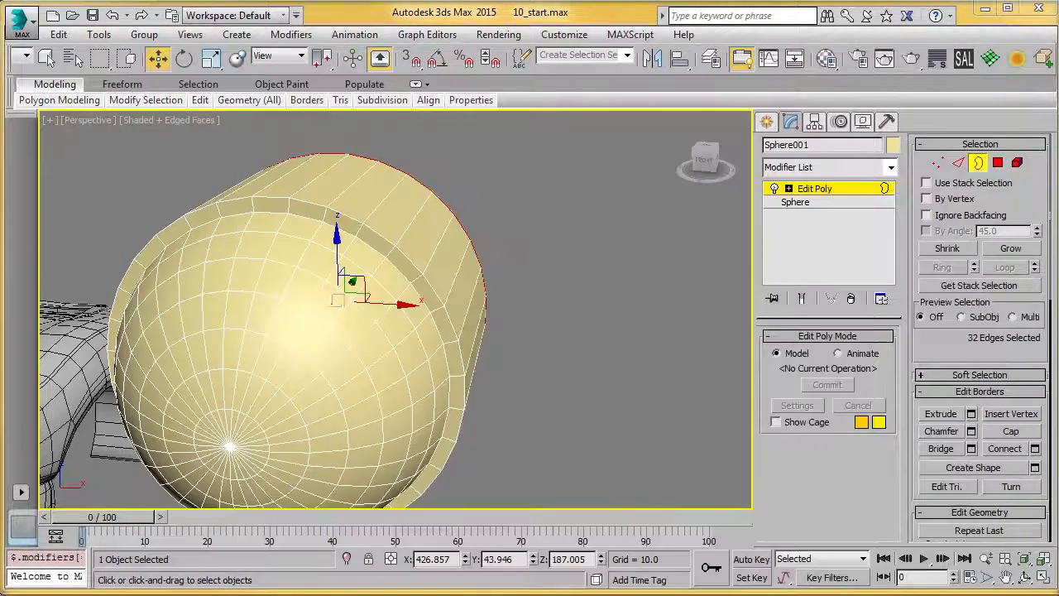
# Step: Extrude the ring of narrow rim polygons by 0.0 and pull it forward along Y by about 28 units
pyautogui.keyDown('alt'); pyautogui.moveTo(496, 248); pyautogui.dragTo(470, 263, button='middle'); pyautogui.keyUp('alt')
pyautogui.press('2')
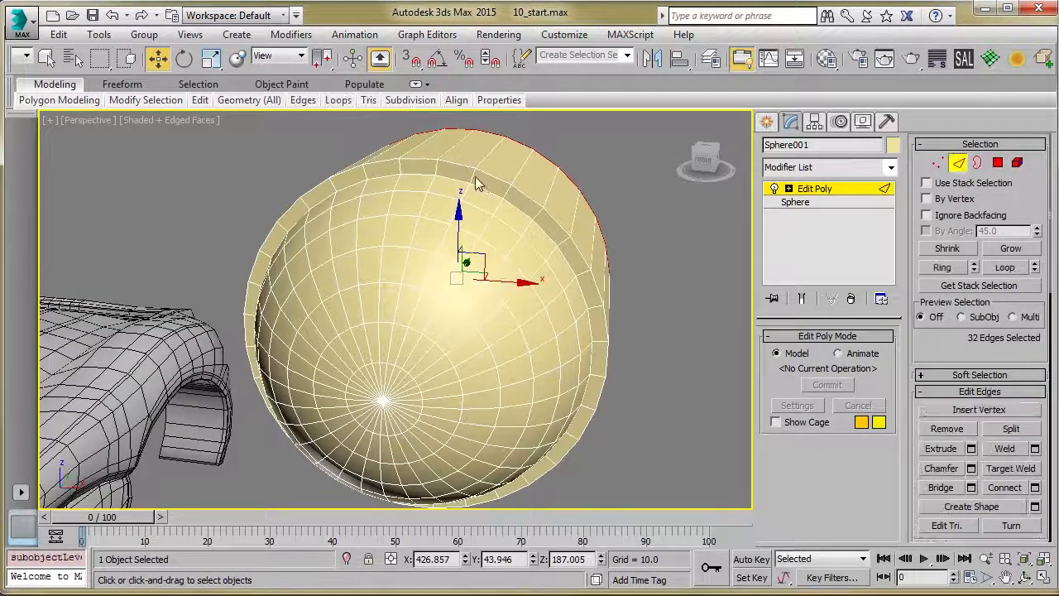
pyautogui.click(473, 184)
pyautogui.keyDown('alt'); pyautogui.moveTo(428, 178); pyautogui.dragTo(446, 223, button='middle'); pyautogui.keyUp('alt')
pyautogui.hotkey('alt', 'r')
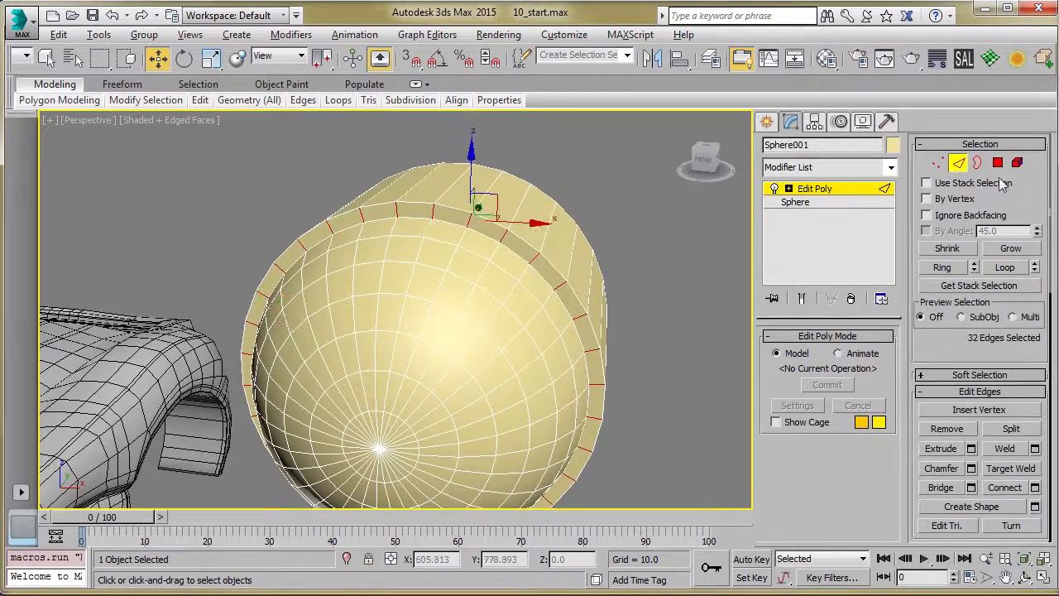
pyautogui.keyDown('ctrl'); pyautogui.click(998, 162); pyautogui.keyUp('ctrl')
pyautogui.keyDown('alt'); pyautogui.moveTo(497, 314); pyautogui.dragTo(478, 299, button='middle'); pyautogui.keyUp('alt')
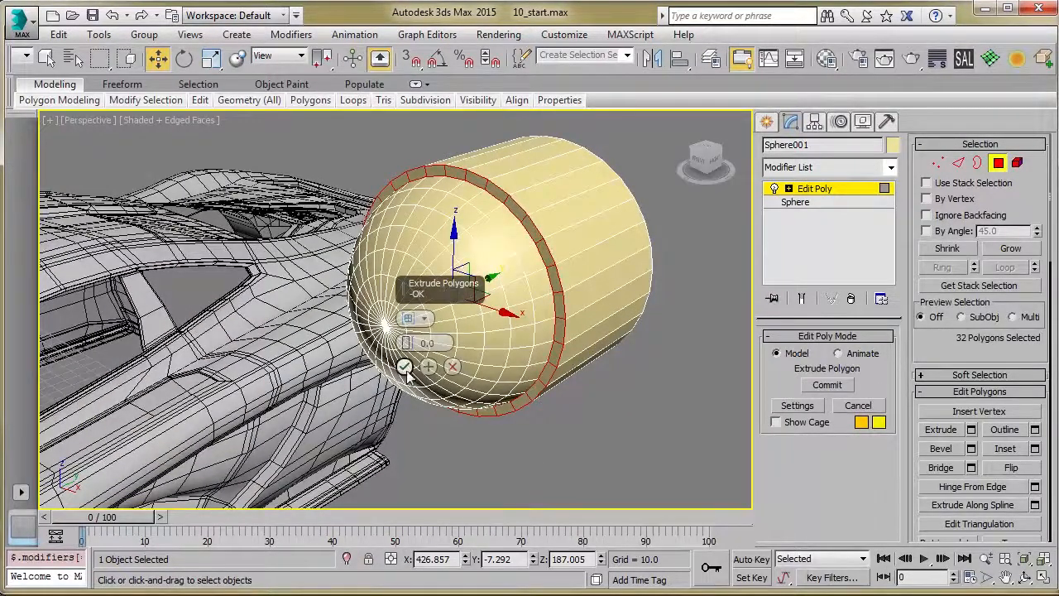
pyautogui.click(405, 365)
pyautogui.moveTo(490, 278); pyautogui.dragTo(433, 319)
pyautogui.keyDown('alt'); pyautogui.moveTo(433, 319); pyautogui.dragTo(493, 321, button='middle'); pyautogui.keyUp('alt')
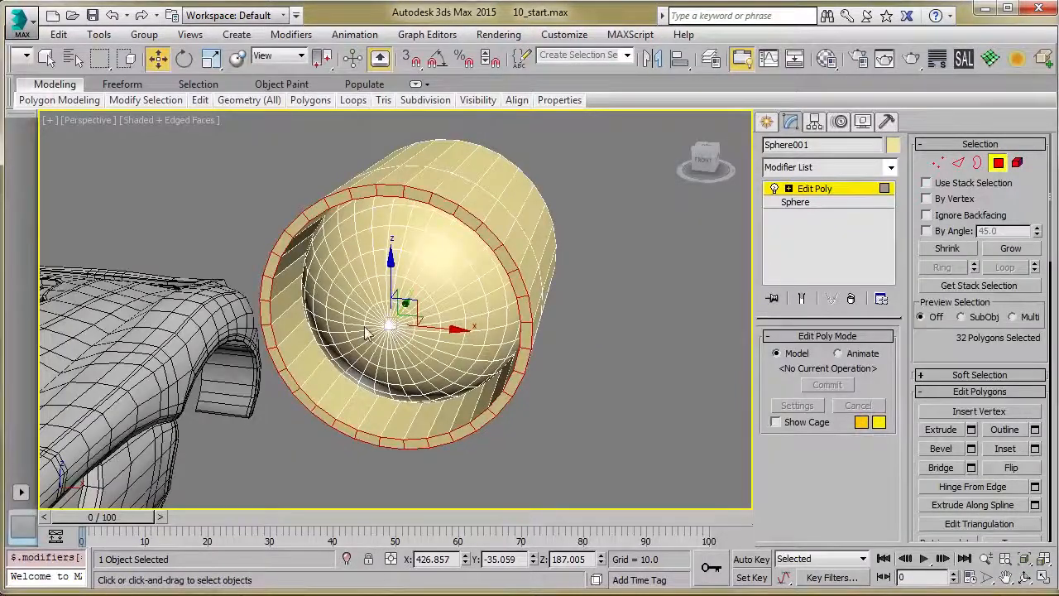
pyautogui.moveTo(353, 337); pyautogui.dragTo(369, 337, button='middle')
pyautogui.click(819, 189)
# Step: Select all polygons of the cylindrical housing's outer wall and turn on shading for selected faces
pyautogui.keyDown('alt'); pyautogui.moveTo(472, 315); pyautogui.dragTo(426, 283, button='middle'); pyautogui.keyUp('alt')
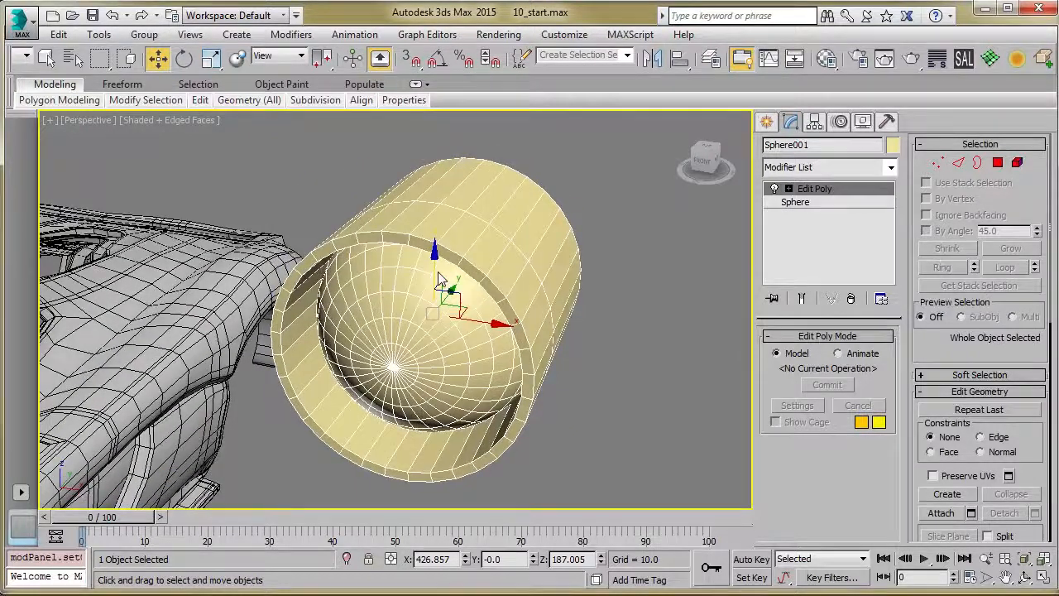
pyautogui.press('2')
pyautogui.scroll(4, 450, 257)
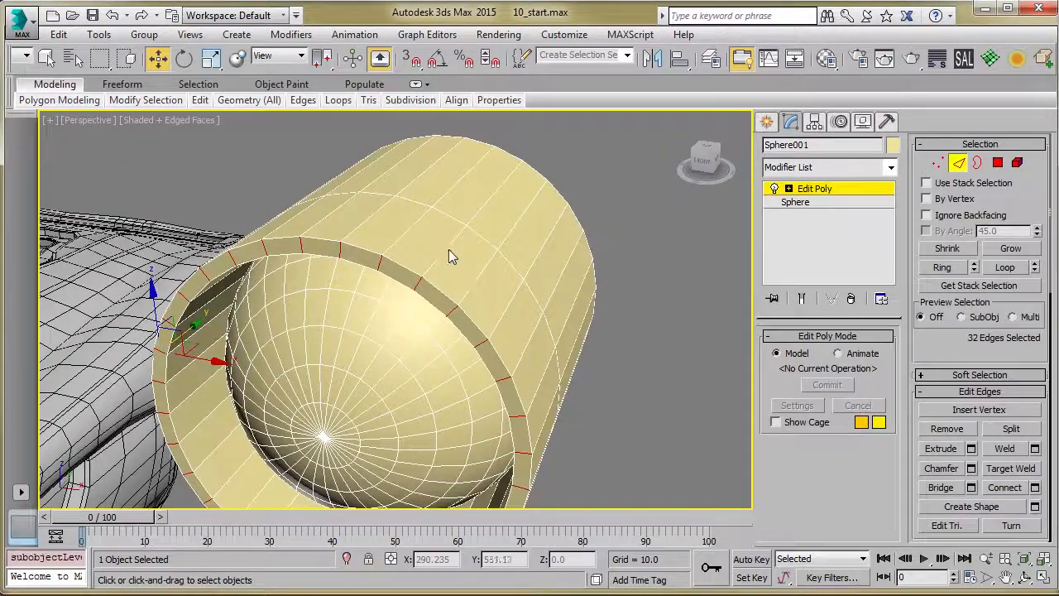
pyautogui.click(446, 255)
pyautogui.keyDown('ctrl'); pyautogui.click(489, 199); pyautogui.keyUp('ctrl')
pyautogui.keyDown('alt'); pyautogui.moveTo(481, 237); pyautogui.dragTo(492, 269, button='middle'); pyautogui.keyUp('alt')
pyautogui.hotkey('alt', 'r')
pyautogui.scroll(-5, 489, 276)
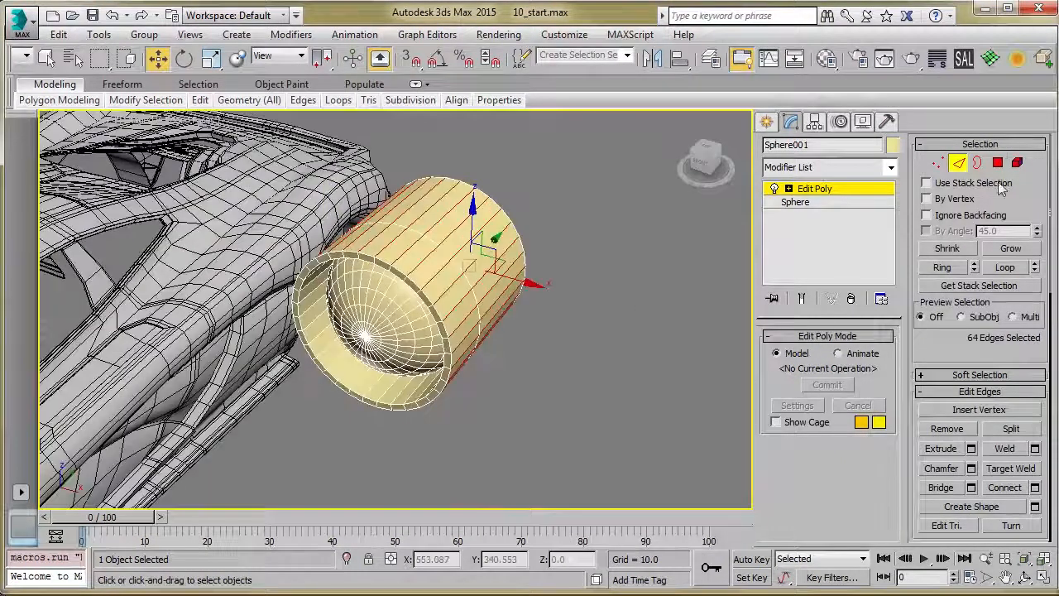
pyautogui.keyDown('ctrl'); pyautogui.click(997, 162); pyautogui.keyUp('ctrl')
pyautogui.keyDown('alt'); pyautogui.moveTo(561, 328); pyautogui.dragTo(898, 233, button='middle'); pyautogui.keyUp('alt')
pyautogui.moveTo(570, 335)
pyautogui.mouseDown(button='middle')
pyautogui.moveTo(679, 286)
pyautogui.moveTo(288, 306)
pyautogui.mouseUp(button='middle')
pyautogui.press('F2')
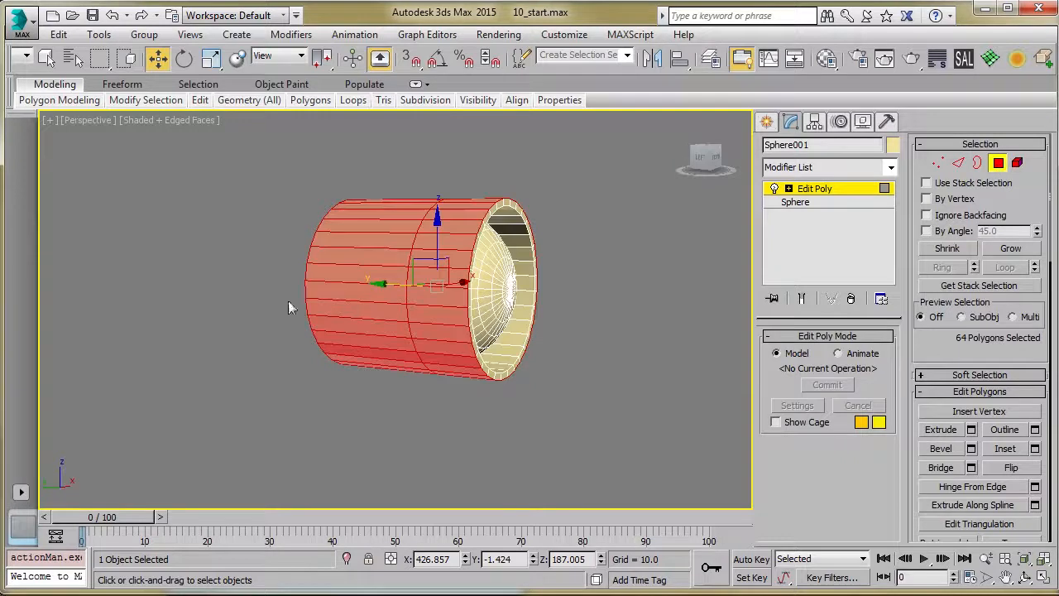
pyautogui.keyDown('alt'); pyautogui.moveTo(358, 299); pyautogui.dragTo(335, 277, button='middle'); pyautogui.keyUp('alt')
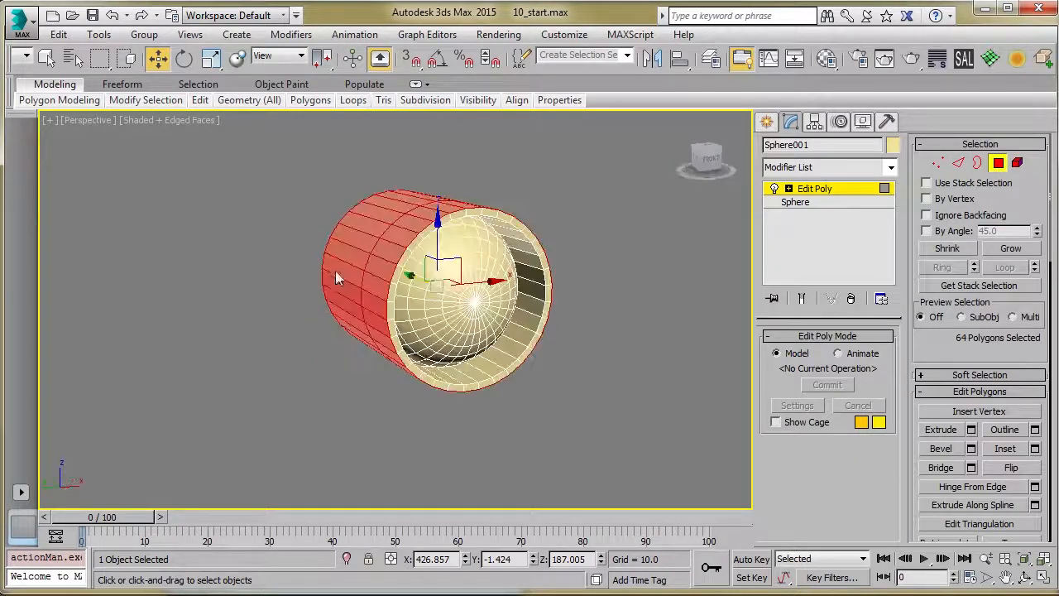
# Step: Try to clone the selected outer wall polygons as a slightly enlarged element around the housing
pyautogui.click(212, 63)
pyautogui.keyDown('alt'); pyautogui.moveTo(370, 237); pyautogui.dragTo(361, 243, button='middle'); pyautogui.keyUp('alt')
pyautogui.keyDown('shift'); pyautogui.moveTo(436, 298); pyautogui.dragTo(439, 277); pyautogui.keyUp('shift')
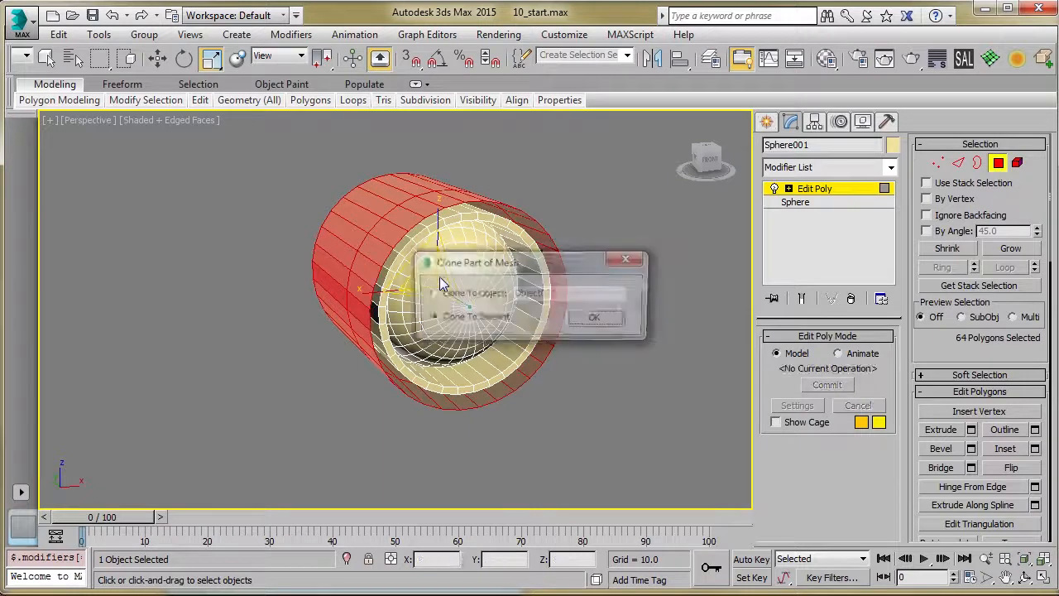
pyautogui.click(593, 319)
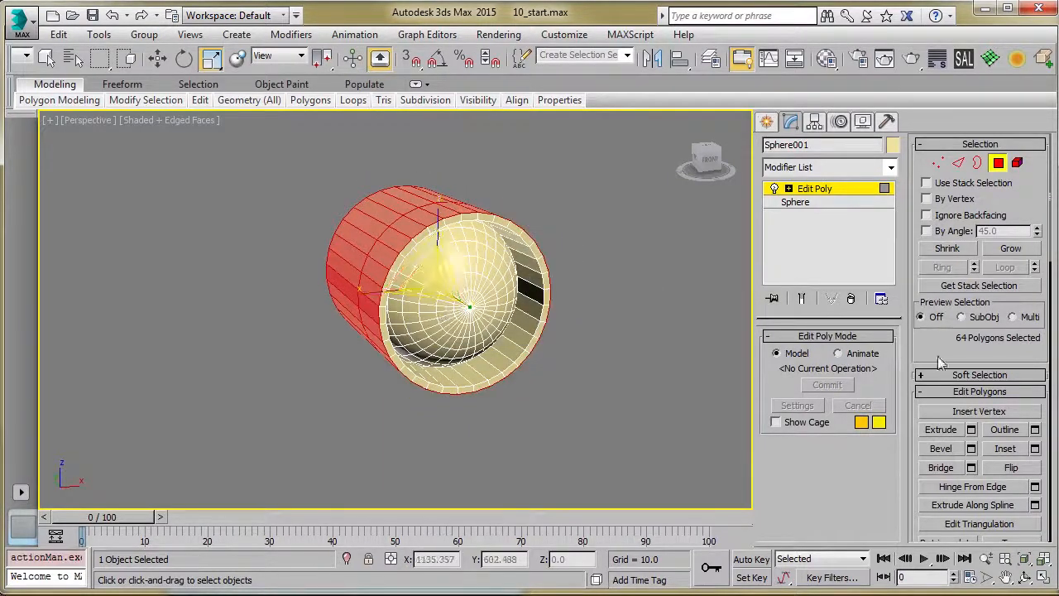
# Step: Detach the selected outer wall polygons as a clone into a separate object instead of an element, and clear the selection
pyautogui.scroll(-1, 939, 358)
pyautogui.scroll(-10, 922, 382)
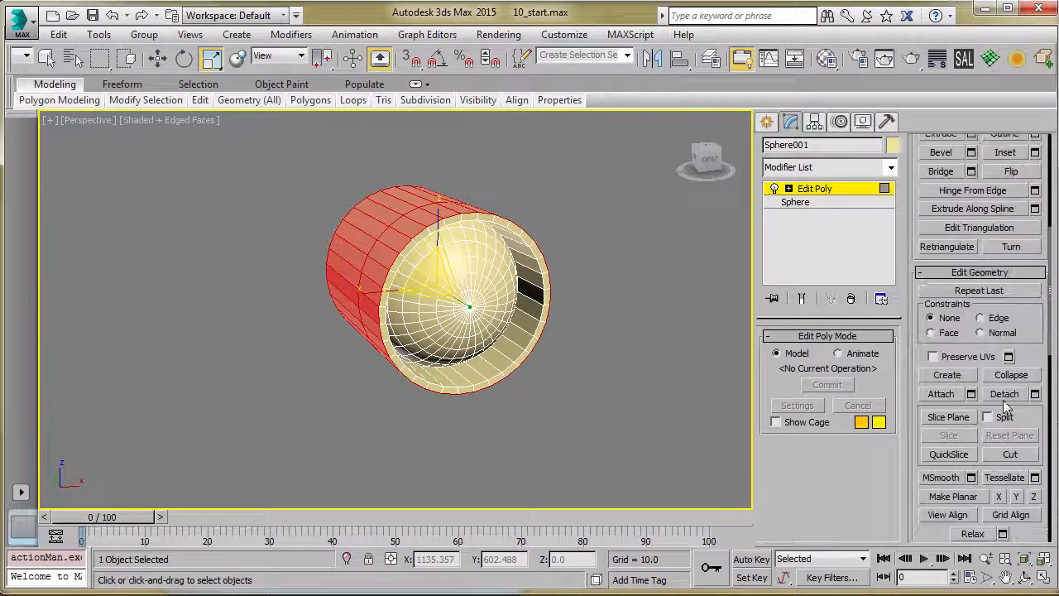
pyautogui.click(1034, 394)
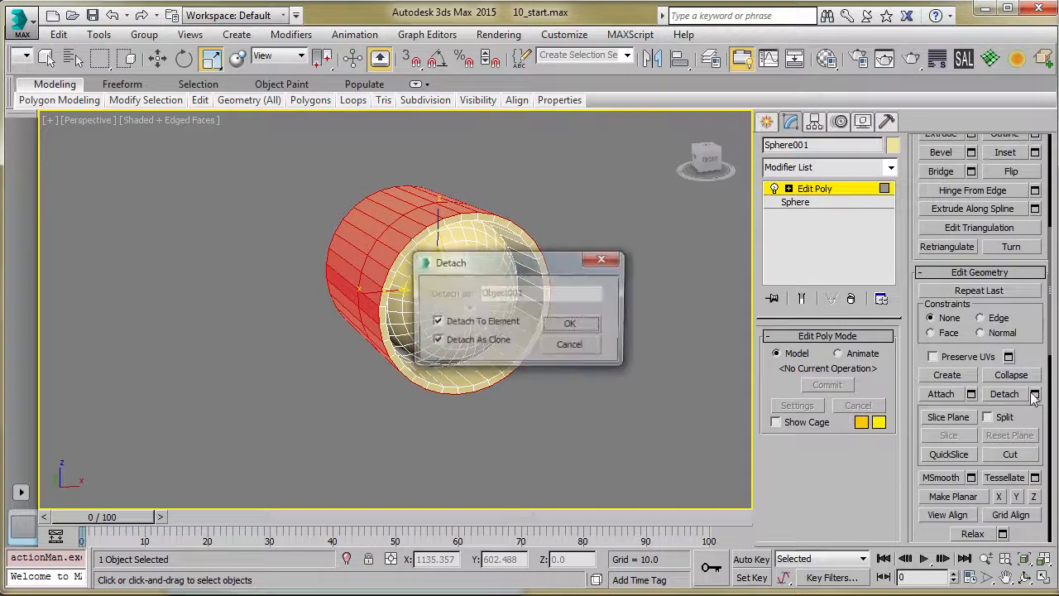
pyautogui.click(436, 323)
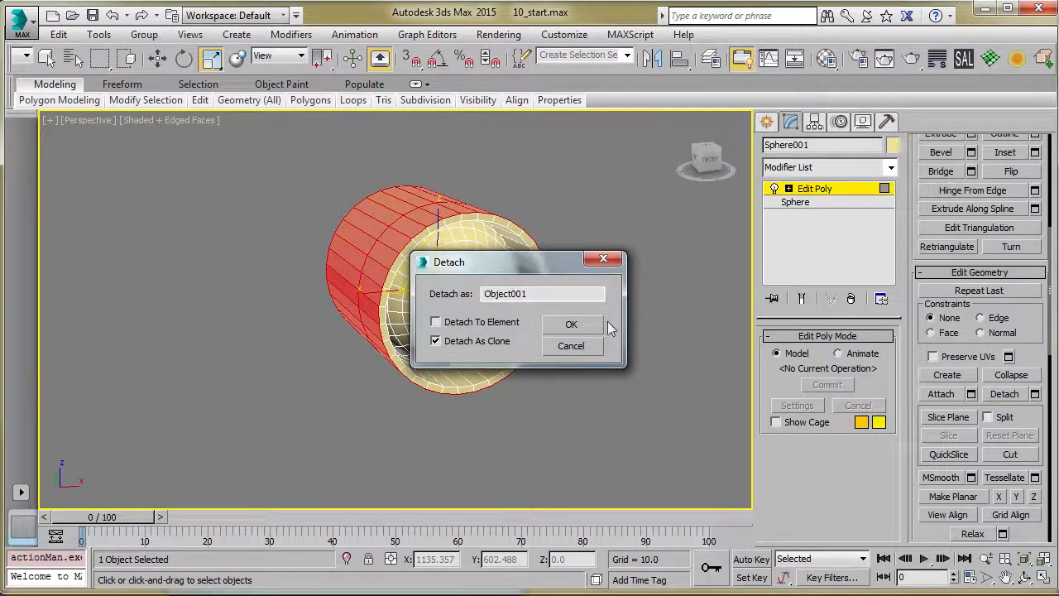
pyautogui.click(579, 323)
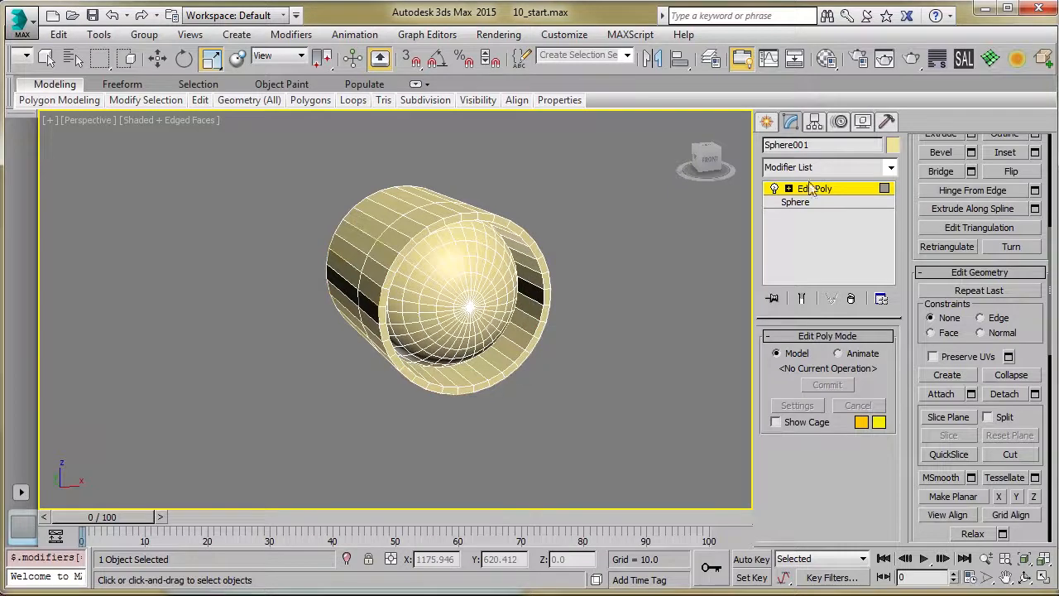
pyautogui.click(638, 312)
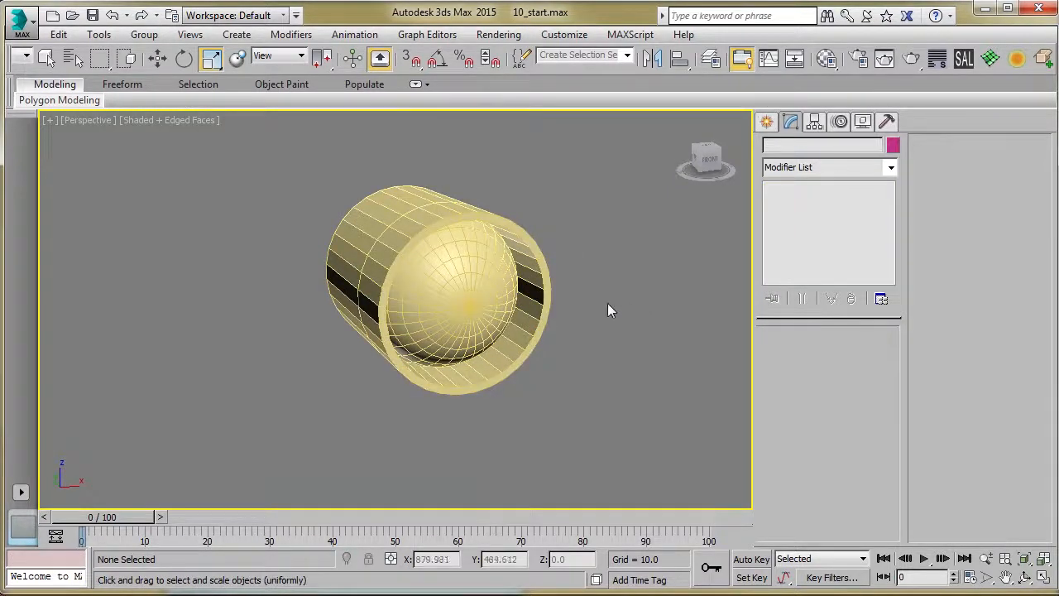
# Step: Scale the detached outer sleeve uniformly to 114% so that it surrounds the lamp housing
pyautogui.press('w')
pyautogui.click(383, 234)
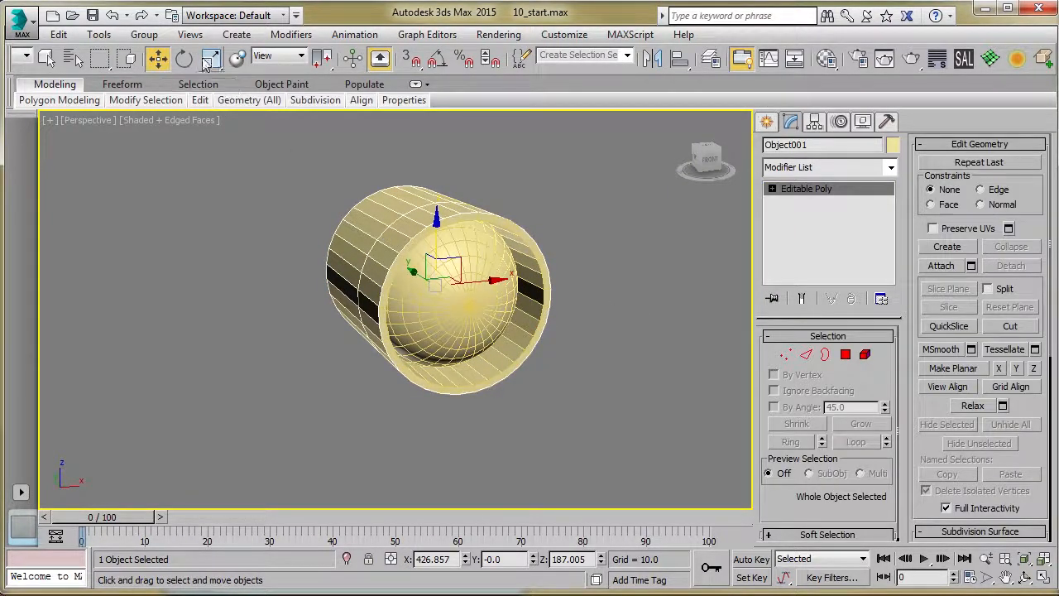
pyautogui.press('r')
pyautogui.moveTo(433, 273); pyautogui.dragTo(441, 273)
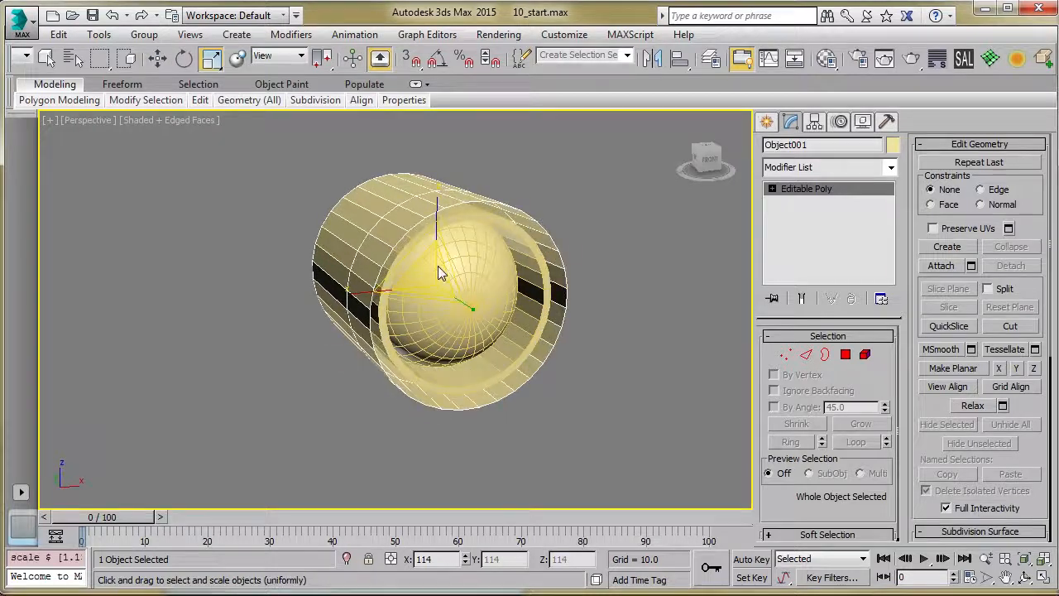
pyautogui.keyDown('alt'); pyautogui.moveTo(438, 266); pyautogui.dragTo(424, 293, button='middle'); pyautogui.keyUp('alt')
# Step: Extend the sleeve's front edge loop inward by scaling a copy of it to about 94%, forming a flat rim
pyautogui.press('2')
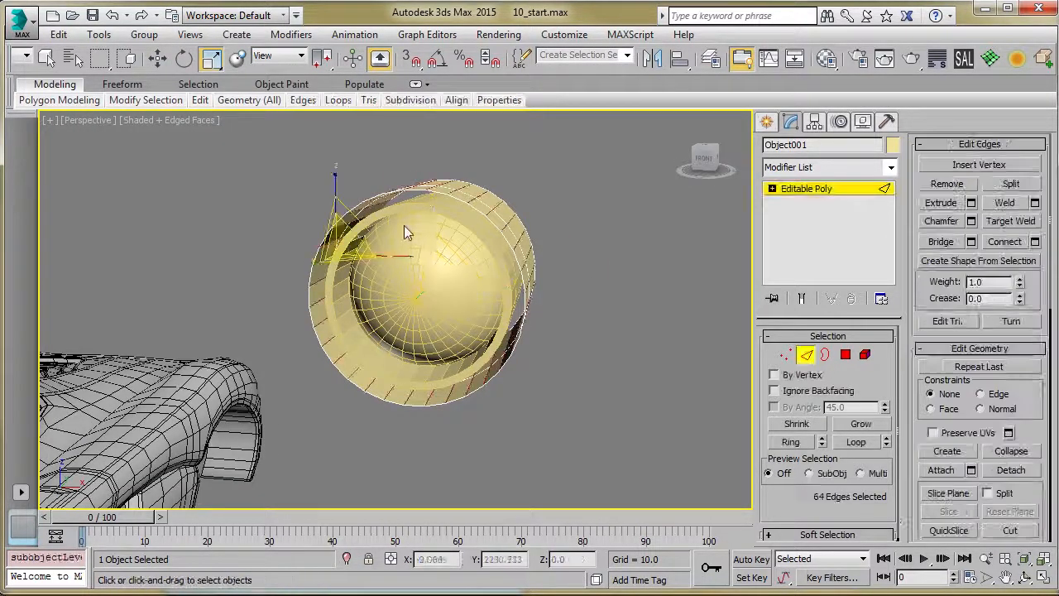
pyautogui.moveTo(404, 226); pyautogui.dragTo(415, 246, button='middle')
pyautogui.scroll(3, 418, 245)
pyautogui.press('w')
pyautogui.doubleClick(486, 208)
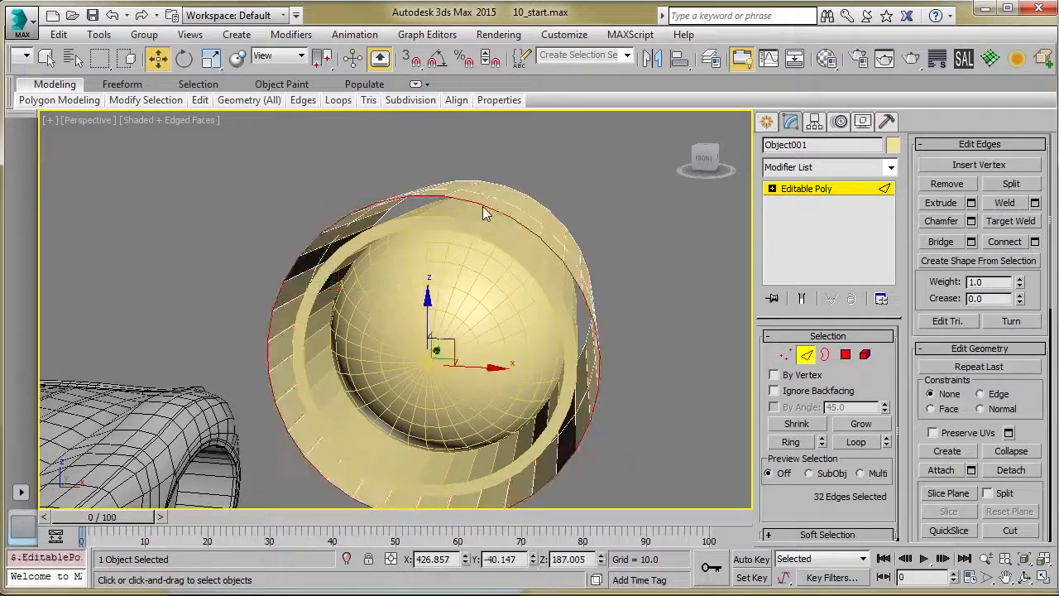
pyautogui.press('r')
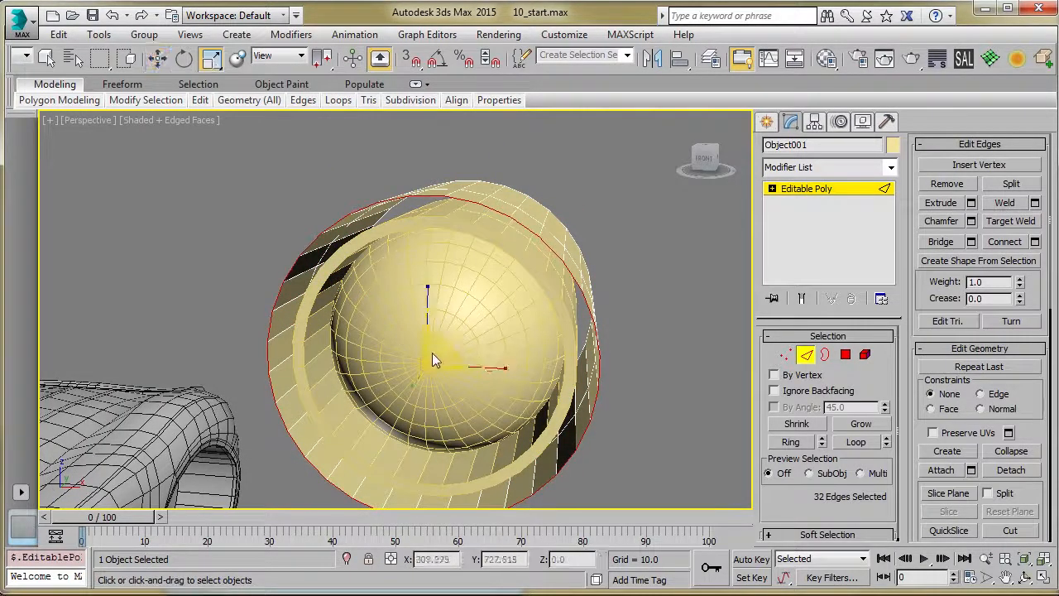
pyautogui.moveTo(429, 351); pyautogui.dragTo(433, 357)
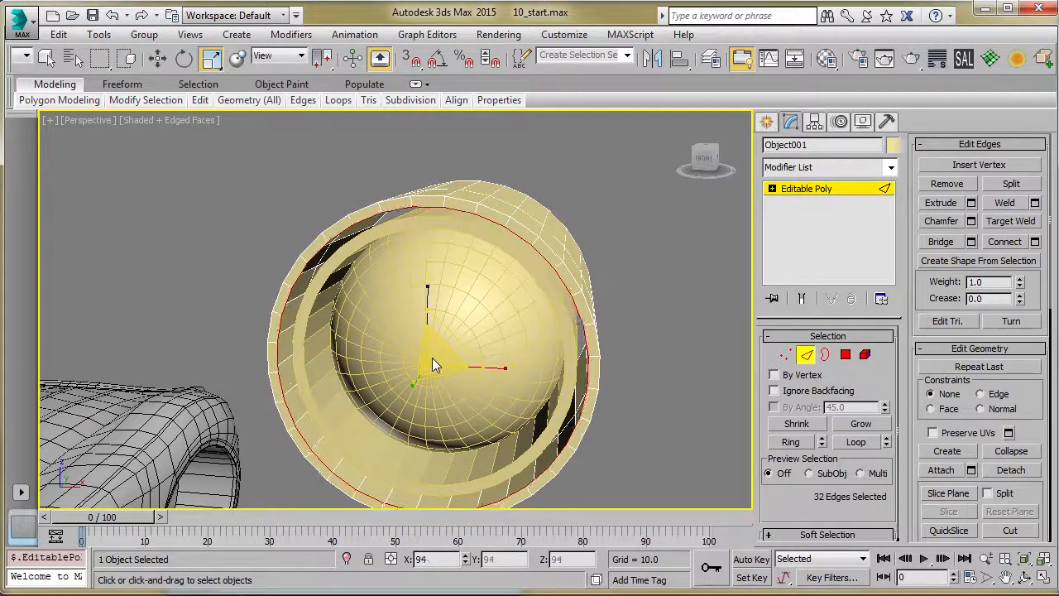
# Step: Extend the rim's inner edge loop back into the sleeve along Y by about 25 units
pyautogui.press('w')
pyautogui.keyDown('alt'); pyautogui.moveTo(432, 358); pyautogui.dragTo(444, 372, button='middle'); pyautogui.keyUp('alt')
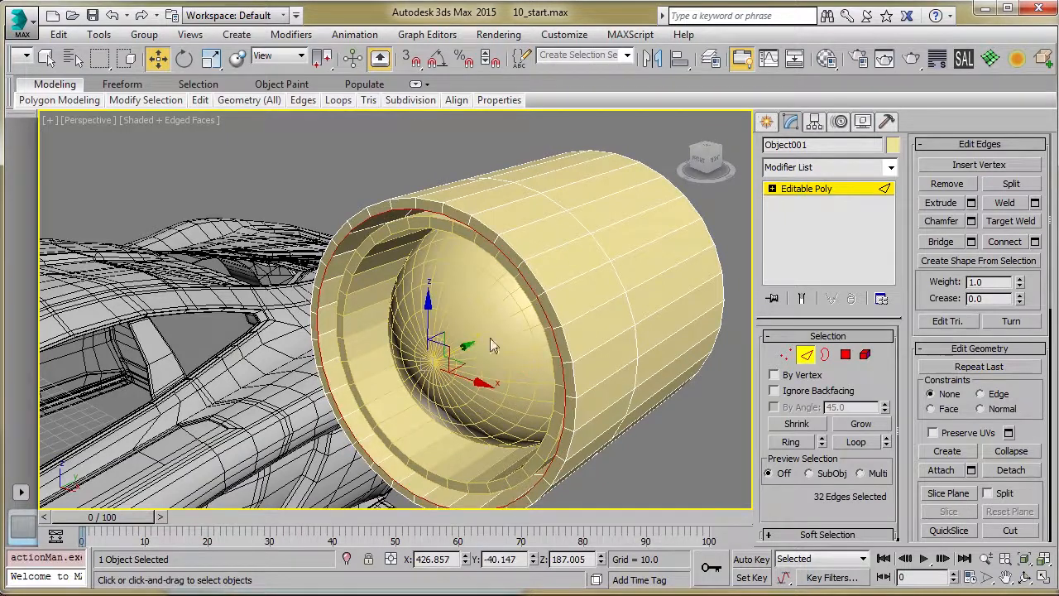
pyautogui.moveTo(478, 345); pyautogui.dragTo(485, 343)
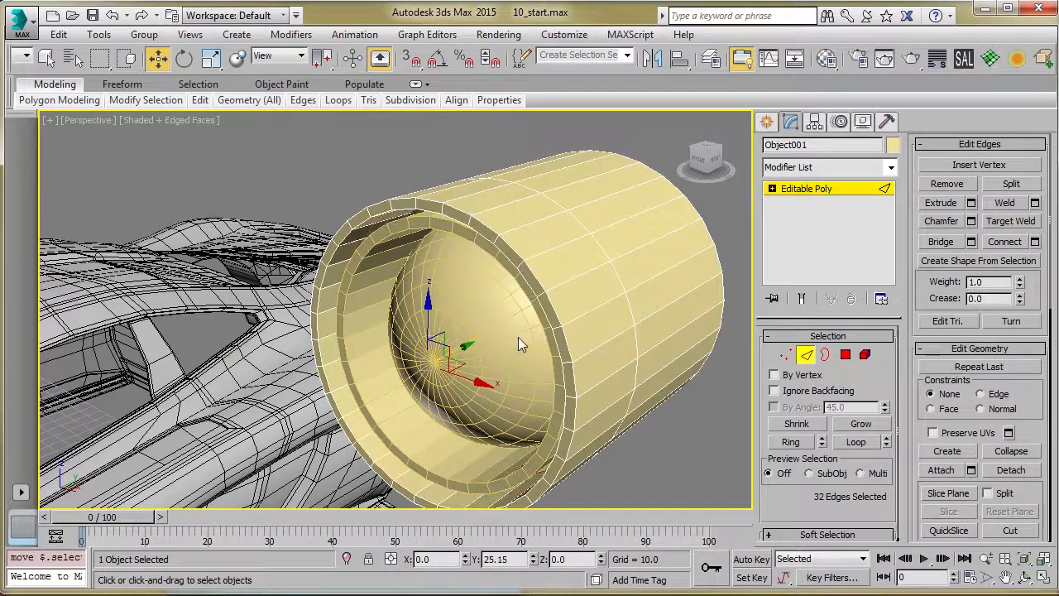
pyautogui.keyDown('alt'); pyautogui.moveTo(520, 332); pyautogui.dragTo(508, 284, button='middle'); pyautogui.keyUp('alt')
# Step: Examine the projector lamp in the headlight reference photo and compare it with the modelled sleeve and housing
pyautogui.hotkey('alt', 'Tab')
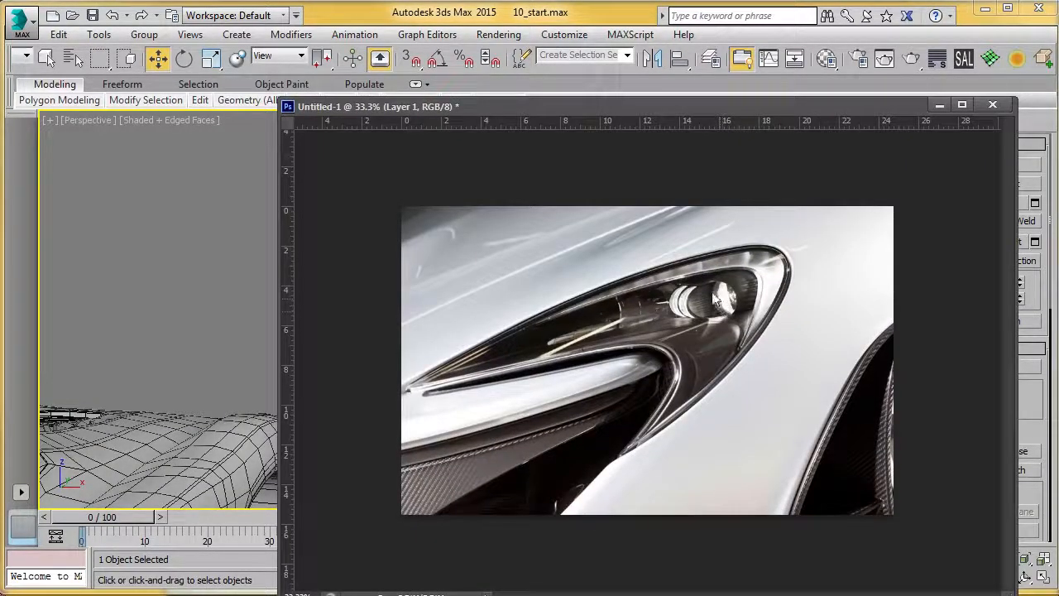
pyautogui.hotkey('alt', 'Tab')
pyautogui.keyDown('alt'); pyautogui.moveTo(483, 336); pyautogui.dragTo(439, 352, button='middle'); pyautogui.keyUp('alt')
pyautogui.click(833, 189)
pyautogui.moveTo(610, 346); pyautogui.dragTo(475, 361, button='middle')
pyautogui.click(562, 376)
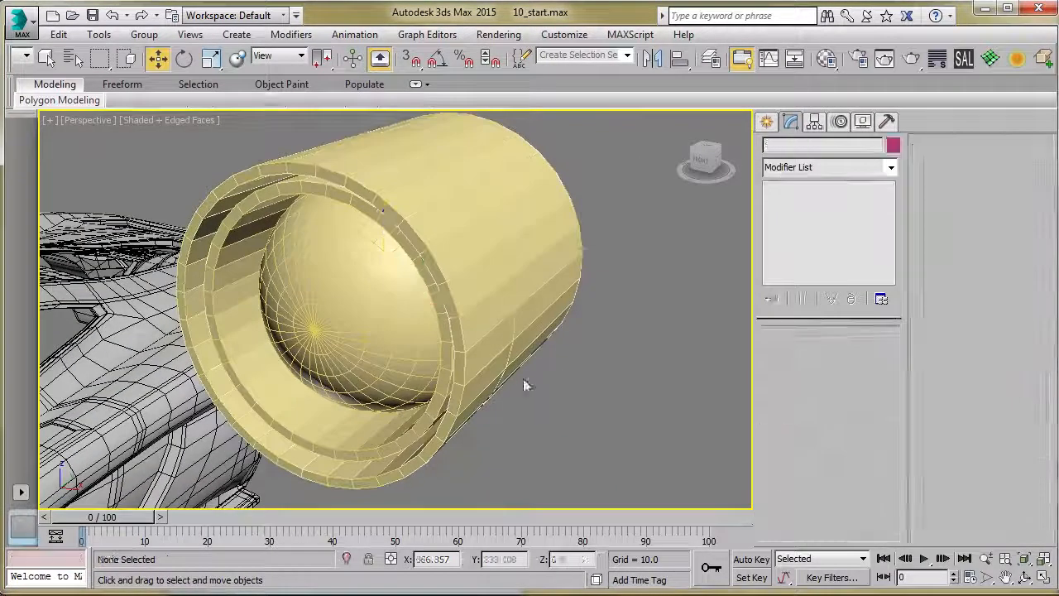
pyautogui.click(404, 346)
pyautogui.keyDown('alt'); pyautogui.moveTo(398, 303); pyautogui.dragTo(465, 307, button='middle'); pyautogui.keyUp('alt')
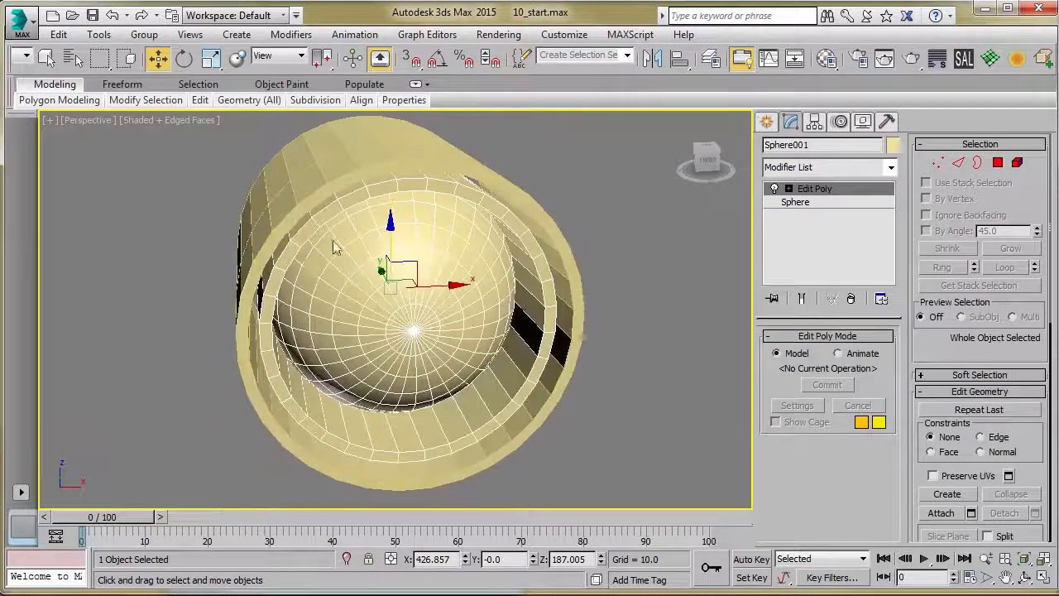
# Step: Clear the smoothing groups on all polygons of the outer sleeve and assign them to smoothing group 1
pyautogui.click(348, 190)
pyautogui.keyDown('alt'); pyautogui.moveTo(347, 190); pyautogui.dragTo(435, 308, button='middle'); pyautogui.keyUp('alt')
pyautogui.scroll(-3, 475, 299)
pyautogui.press('4')
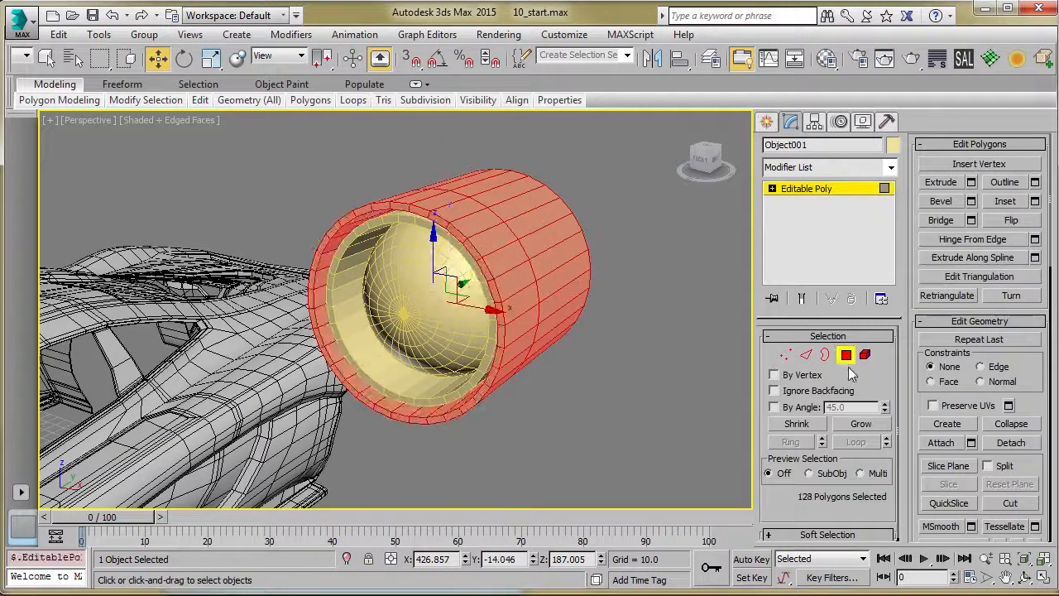
pyautogui.scroll(-10, 980, 372)
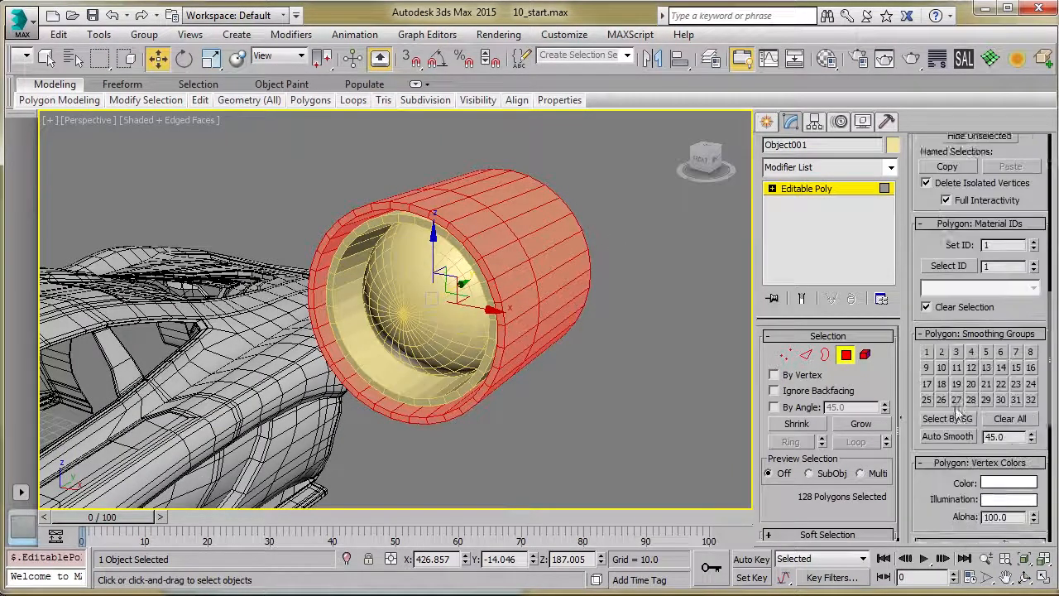
pyautogui.click(1005, 320)
pyautogui.click(927, 253)
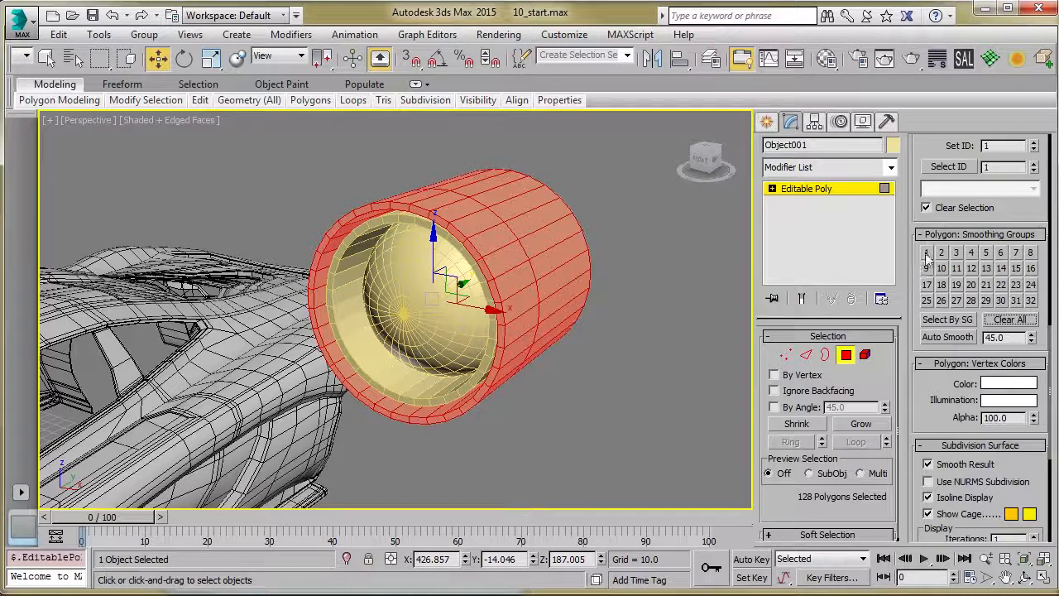
pyautogui.click(639, 275)
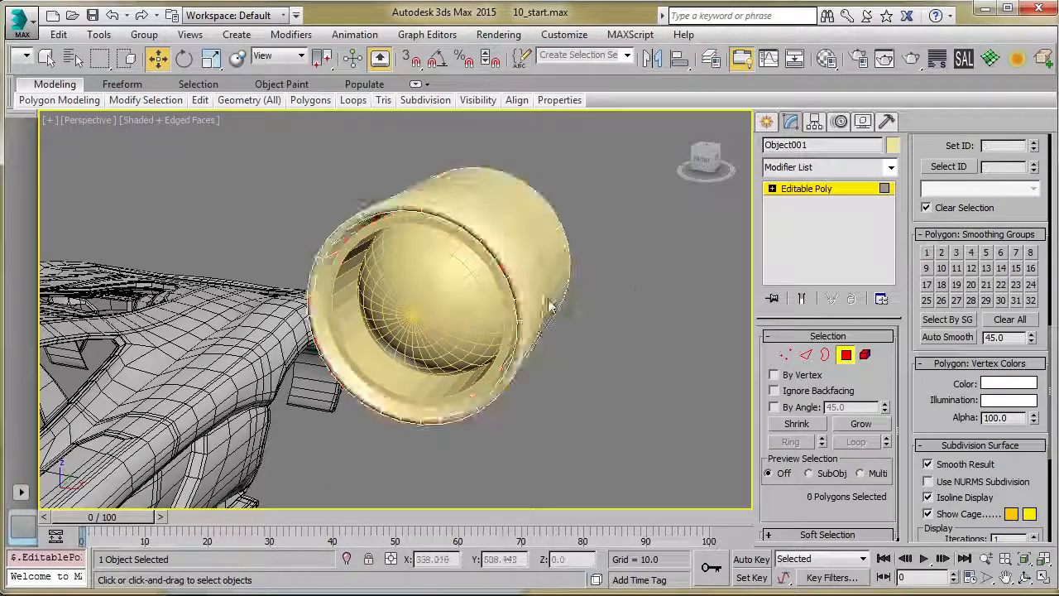
# Step: Inspect the smoothing of the sleeve and its front rim with the edge display turned off
pyautogui.scroll(5, 534, 292)
pyautogui.scroll(-5, 536, 308)
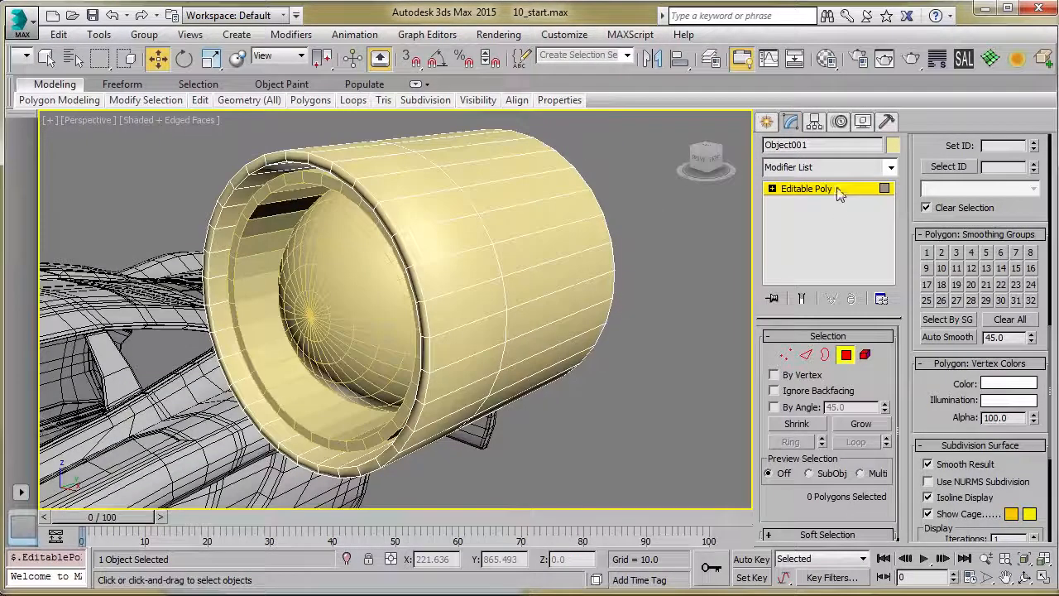
pyautogui.click(837, 189)
pyautogui.click(602, 395)
pyautogui.press('F4')
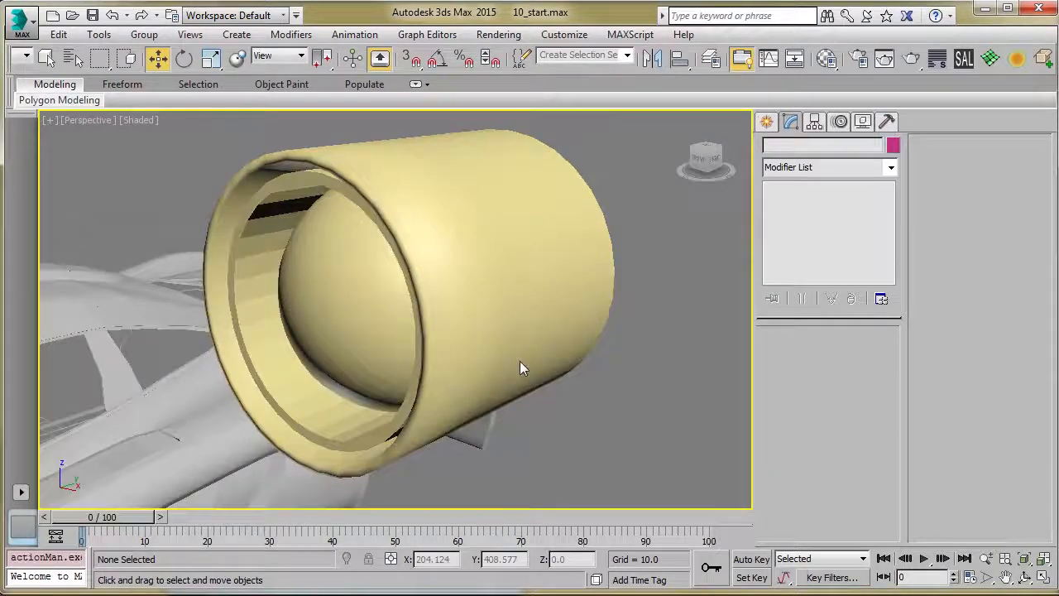
pyautogui.scroll(-3, 530, 359)
pyautogui.keyDown('alt'); pyautogui.moveTo(539, 358); pyautogui.dragTo(553, 301, button='middle'); pyautogui.keyUp('alt')
pyautogui.click(552, 300)
pyautogui.scroll(3, 553, 301)
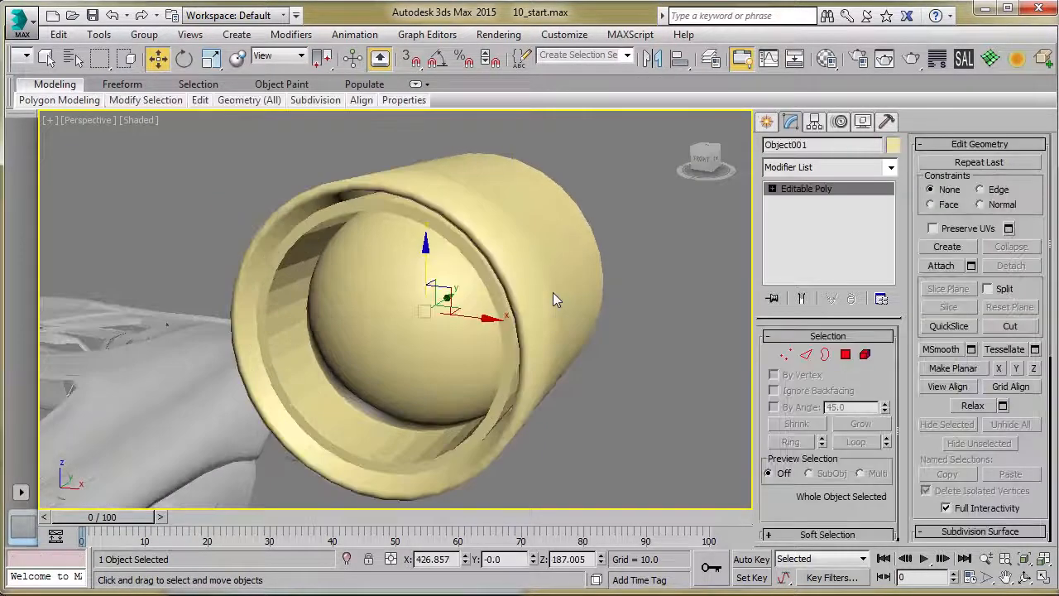
# Step: Insert supporting edge loops around the sleeve's front rim with Swift Loop and check the shading without edges
pyautogui.press('F4')
pyautogui.scroll(4, 476, 310)
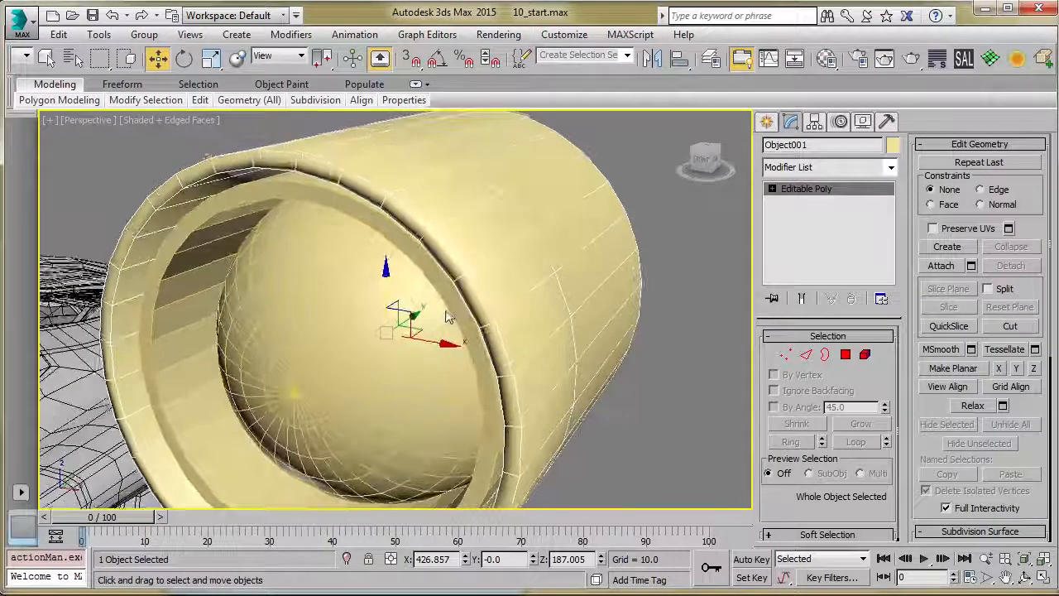
pyautogui.keyDown('alt'); pyautogui.moveTo(436, 294); pyautogui.dragTo(546, 269, button='middle'); pyautogui.keyUp('alt')
pyautogui.moveTo(202, 103)
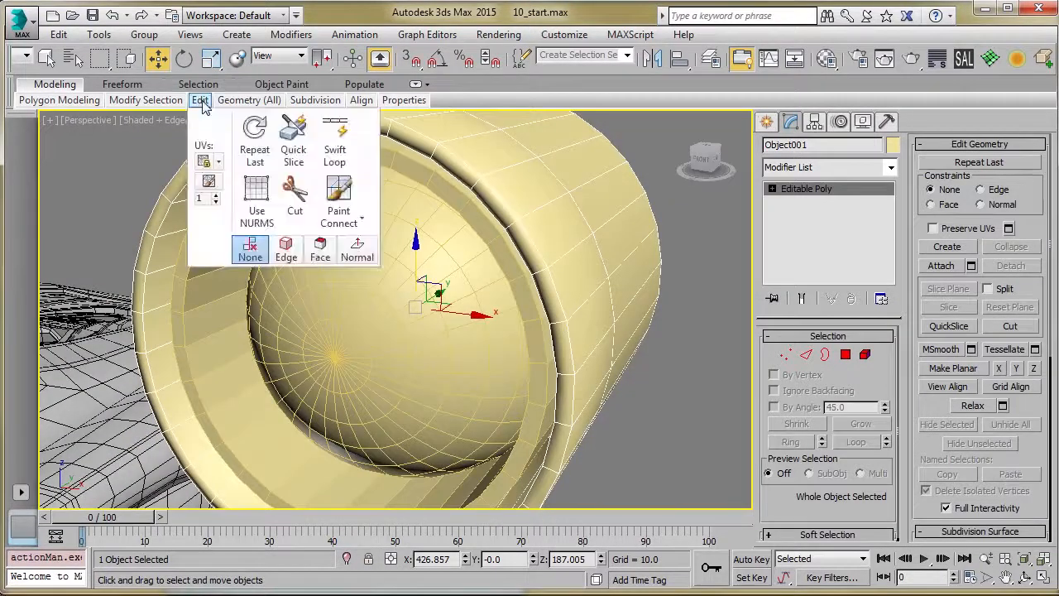
pyautogui.click(332, 152)
pyautogui.moveTo(508, 250); pyautogui.dragTo(492, 265, button='middle')
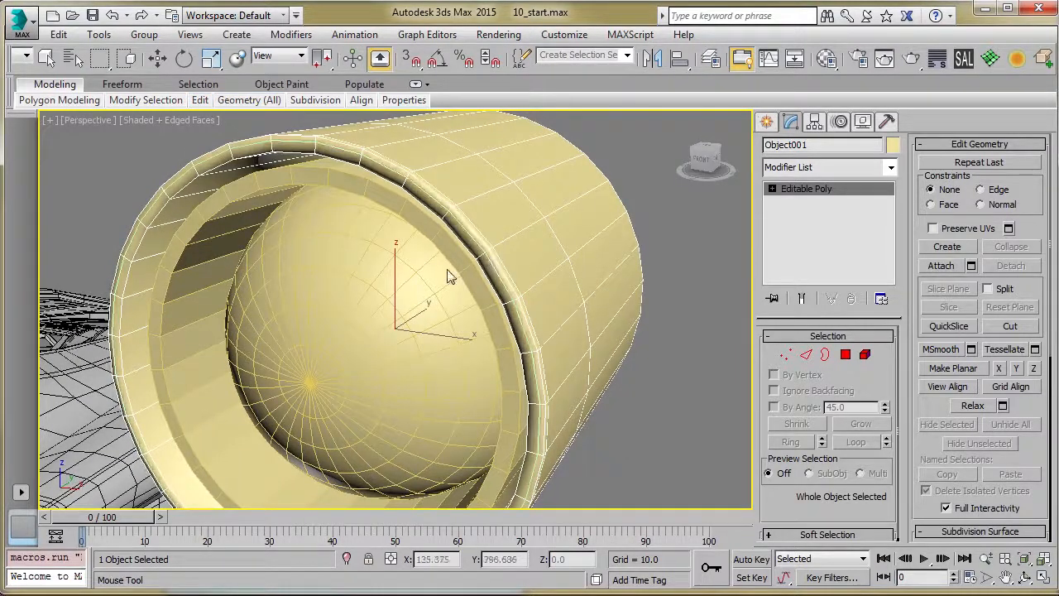
pyautogui.moveTo(432, 279)
pyautogui.keyDown('alt'); pyautogui.mouseDown(button='middle')
pyautogui.moveTo(528, 250)
pyautogui.moveTo(532, 218)
pyautogui.moveTo(508, 255)
pyautogui.moveTo(439, 277)
pyautogui.moveTo(425, 267)
pyautogui.moveTo(440, 260)
pyautogui.mouseUp(button='middle'); pyautogui.keyUp('alt')
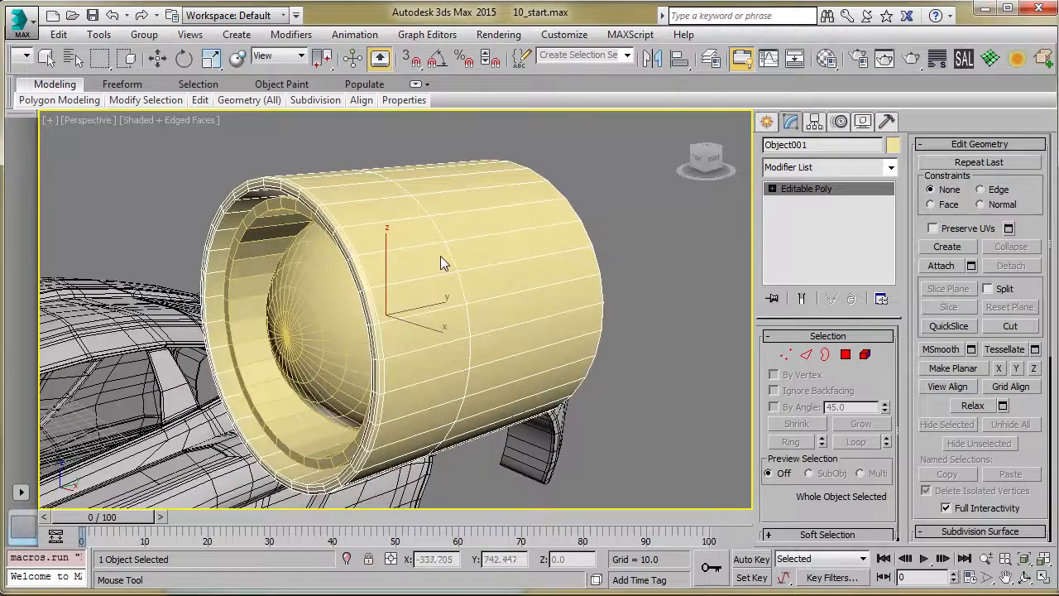
pyautogui.press('w')
pyautogui.click(695, 263)
pyautogui.press('F4')
pyautogui.keyDown('alt'); pyautogui.moveTo(554, 297); pyautogui.dragTo(574, 286, button='middle'); pyautogui.keyUp('alt')
# Step: Select the open rear border of the inner lamp housing and scale it uniformly
pyautogui.click(605, 275)
pyautogui.press('F4')
pyautogui.press('3')
pyautogui.click(363, 187)
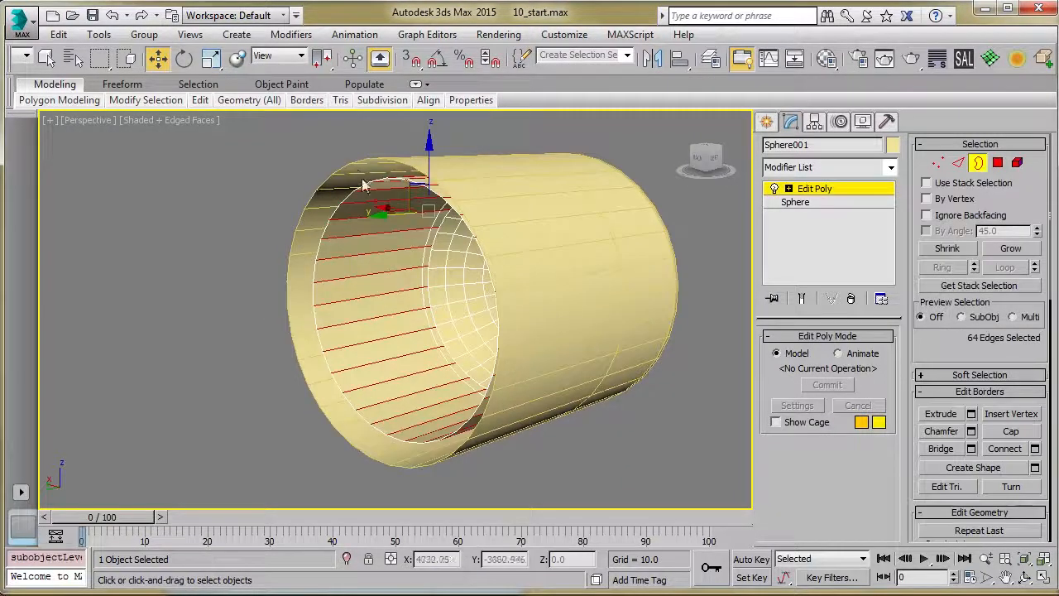
pyautogui.click(370, 187)
pyautogui.click(211, 58)
pyautogui.moveTo(372, 282); pyautogui.dragTo(393, 288)
pyautogui.keyDown('alt'); pyautogui.moveTo(535, 331); pyautogui.dragTo(397, 290, button='middle'); pyautogui.keyUp('alt')
pyautogui.scroll(-3, 314, 319)
pyautogui.press('w')
pyautogui.click(828, 190)
pyautogui.keyDown('alt'); pyautogui.moveTo(530, 352); pyautogui.dragTo(482, 355, button='middle'); pyautogui.keyUp('alt')
# Step: Clear the smoothing groups on all polygons of the inner lamp and housing and assign them to smoothing group 1
pyautogui.click(259, 202)
pyautogui.click(414, 288)
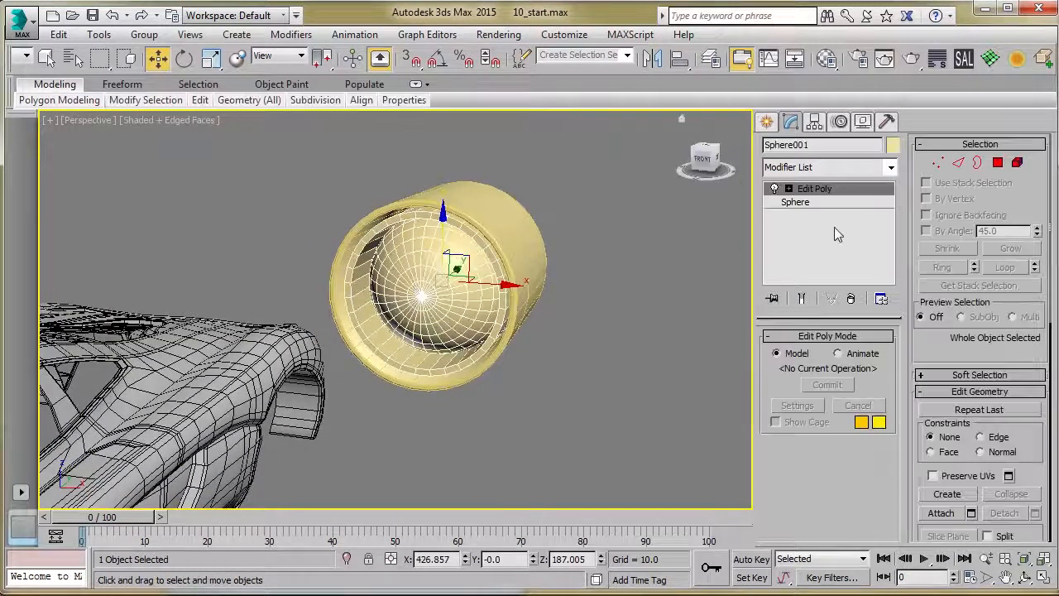
pyautogui.click(998, 163)
pyautogui.doubleClick(451, 307)
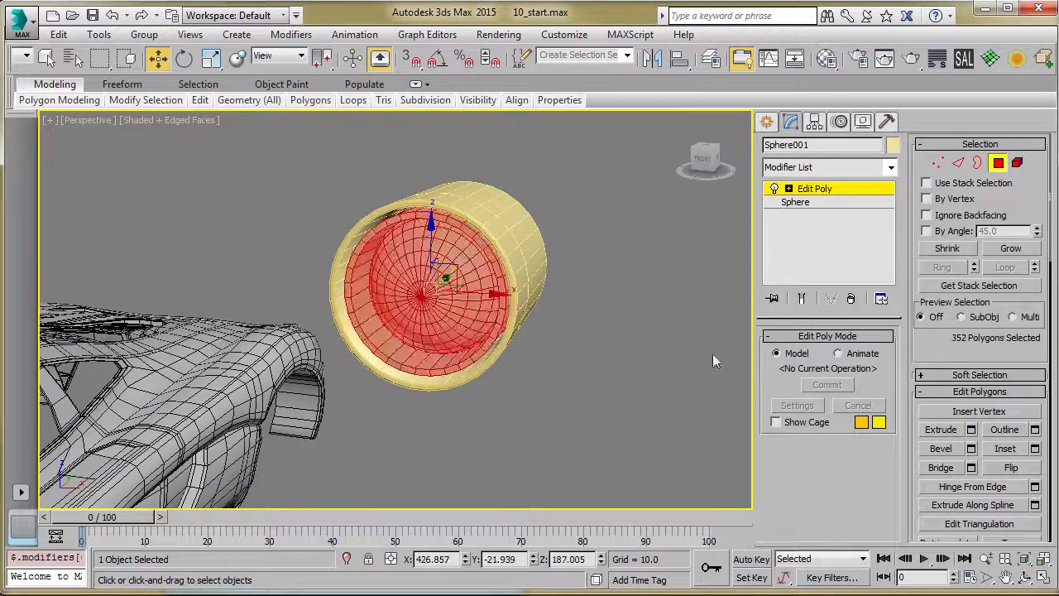
pyautogui.scroll(-20, 917, 359)
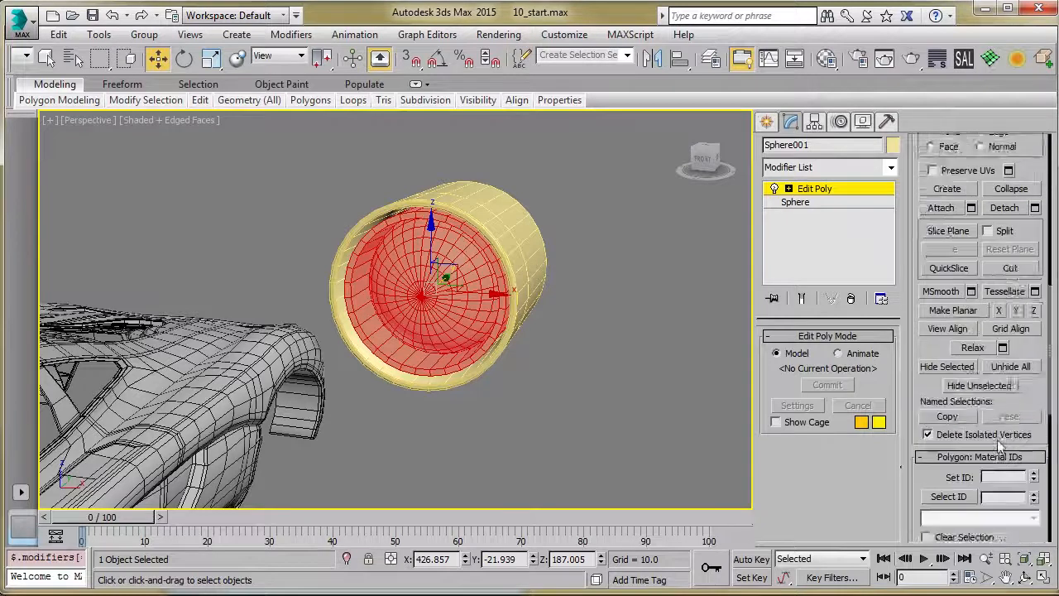
pyautogui.click(1003, 377)
pyautogui.click(929, 308)
# Step: Insert supporting edge loops with Swift Loop near the front rim and the inner end of the housing's inside wall
pyautogui.scroll(5, 479, 308)
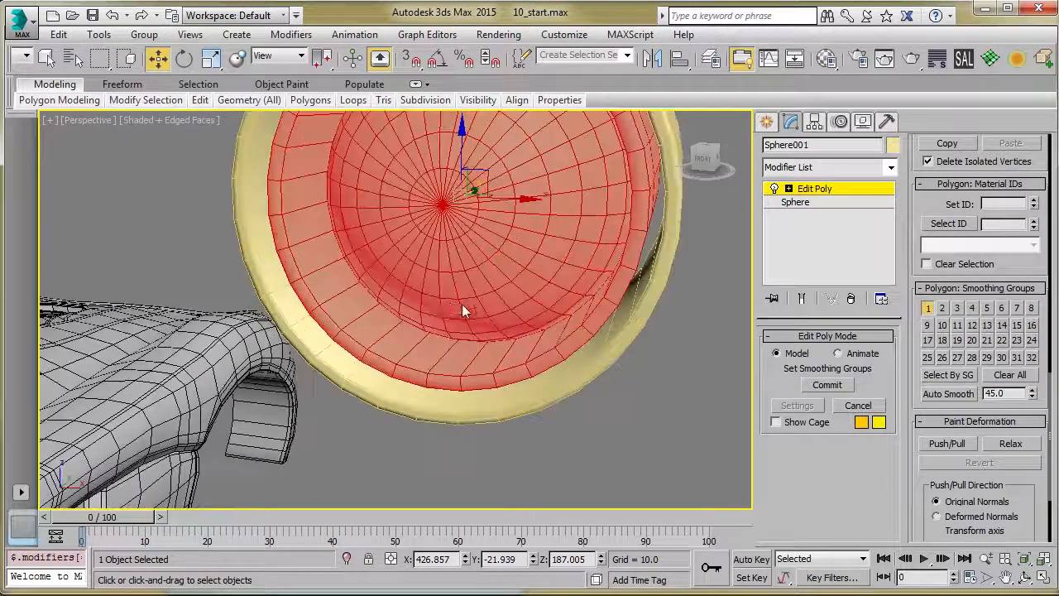
pyautogui.moveTo(200, 100)
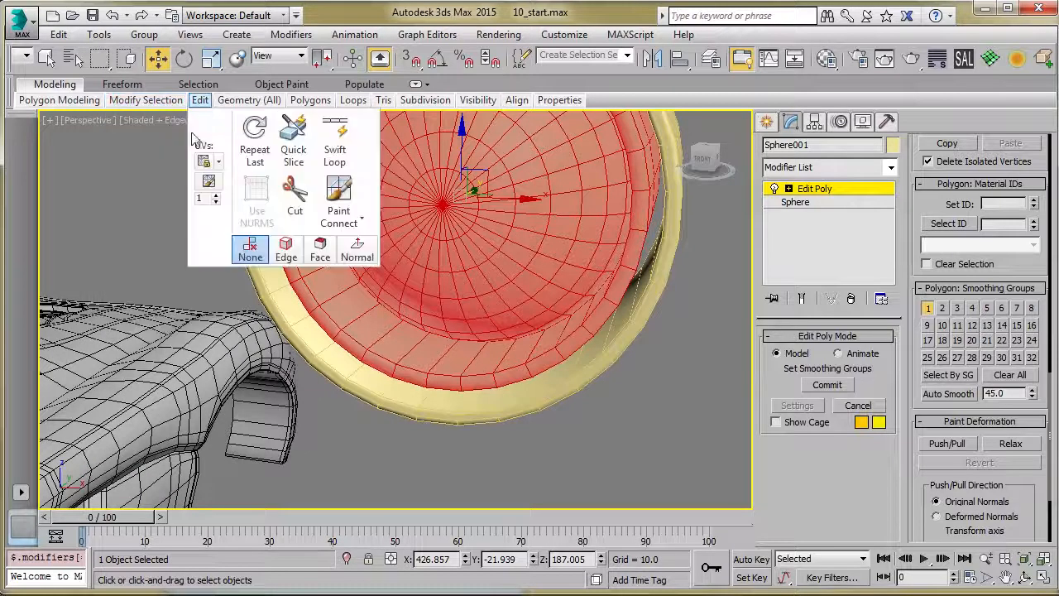
pyautogui.click(334, 157)
pyautogui.click(328, 309)
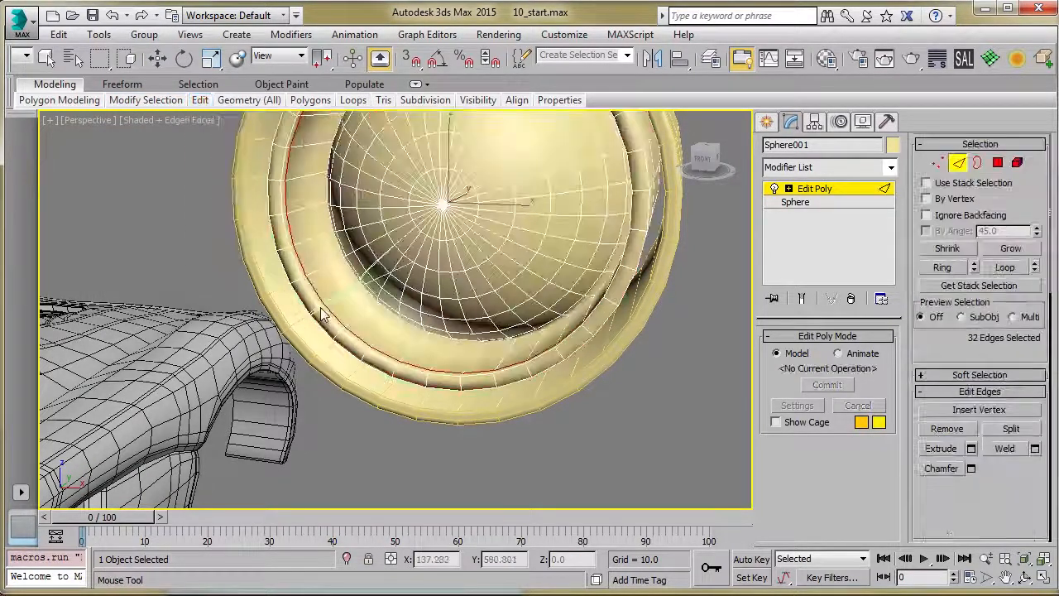
pyautogui.click(341, 292)
pyautogui.moveTo(352, 289)
pyautogui.keyDown('alt'); pyautogui.mouseDown(button='middle')
pyautogui.moveTo(378, 263)
pyautogui.moveTo(387, 292)
pyautogui.moveTo(370, 294)
pyautogui.mouseUp(button='middle'); pyautogui.keyUp('alt')
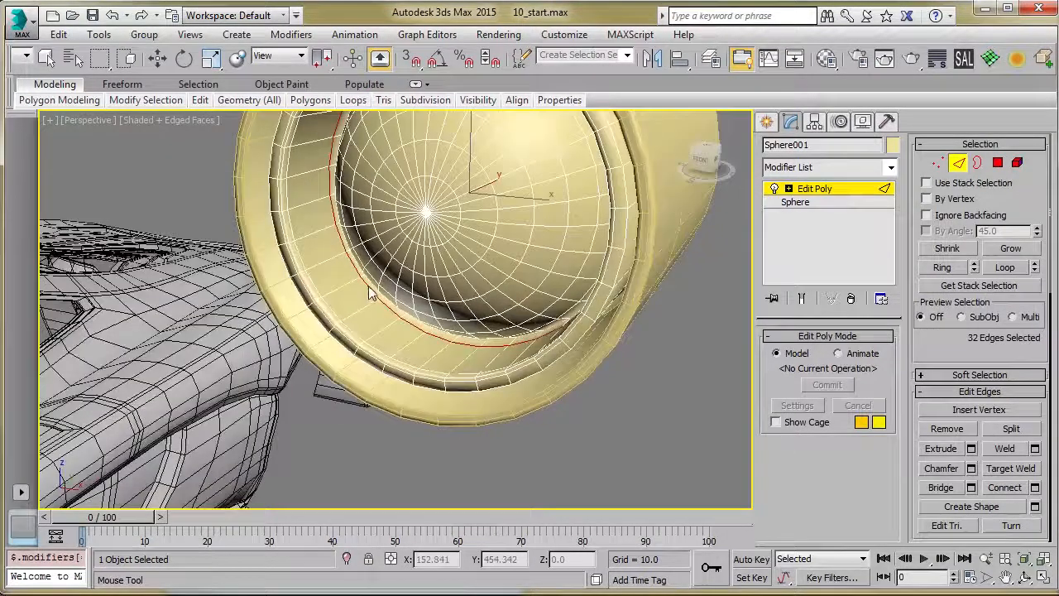
# Step: Insert one more supporting edge loop around the outside of the inner housing's front rim and check the shading without edges
pyautogui.click(629, 174)
pyautogui.press('w')
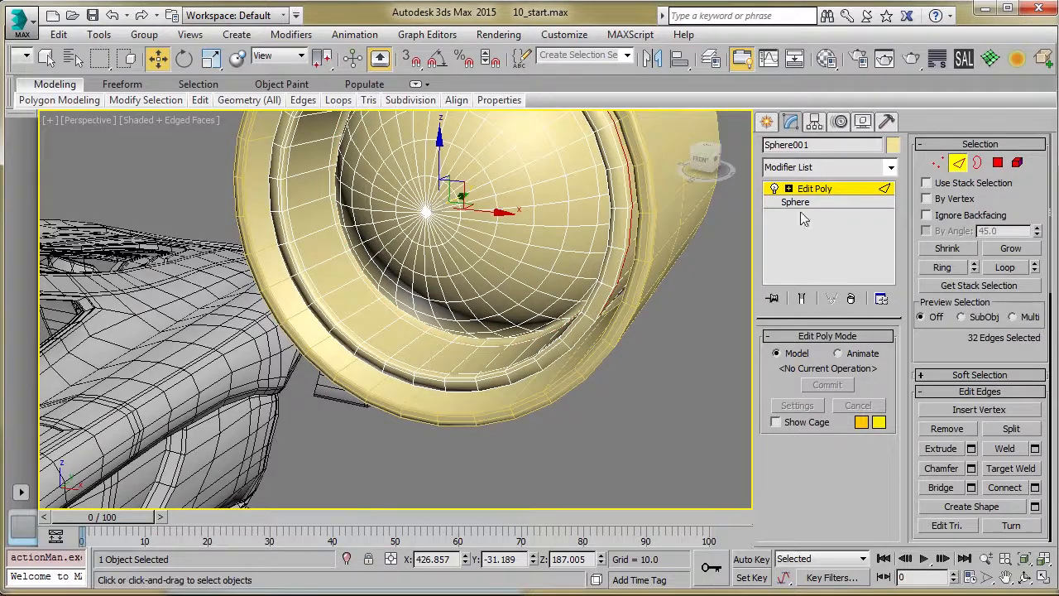
pyautogui.click(830, 190)
pyautogui.click(622, 408)
pyautogui.keyDown('alt'); pyautogui.moveTo(624, 408); pyautogui.dragTo(488, 350, button='middle'); pyautogui.keyUp('alt')
pyautogui.scroll(2, 400, 291)
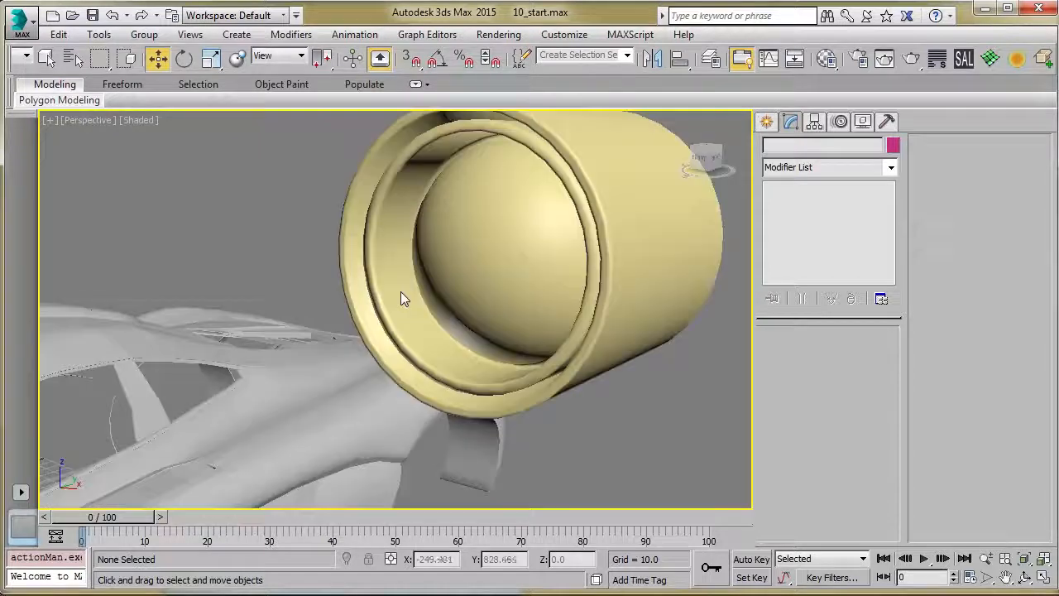
pyautogui.click(400, 292)
pyautogui.press('F4')
pyautogui.moveTo(395, 292)
pyautogui.keyDown('alt'); pyautogui.mouseDown(button='middle')
pyautogui.moveTo(428, 335)
pyautogui.moveTo(296, 322)
pyautogui.moveTo(306, 331)
pyautogui.moveTo(372, 261)
pyautogui.moveTo(386, 277)
pyautogui.moveTo(377, 308)
pyautogui.moveTo(480, 310)
pyautogui.mouseUp(button='middle'); pyautogui.keyUp('alt')
# Step: Select the ring of short edges across the outer sleeve's front rim and keep only one part of the circumference selected
pyautogui.click(328, 264)
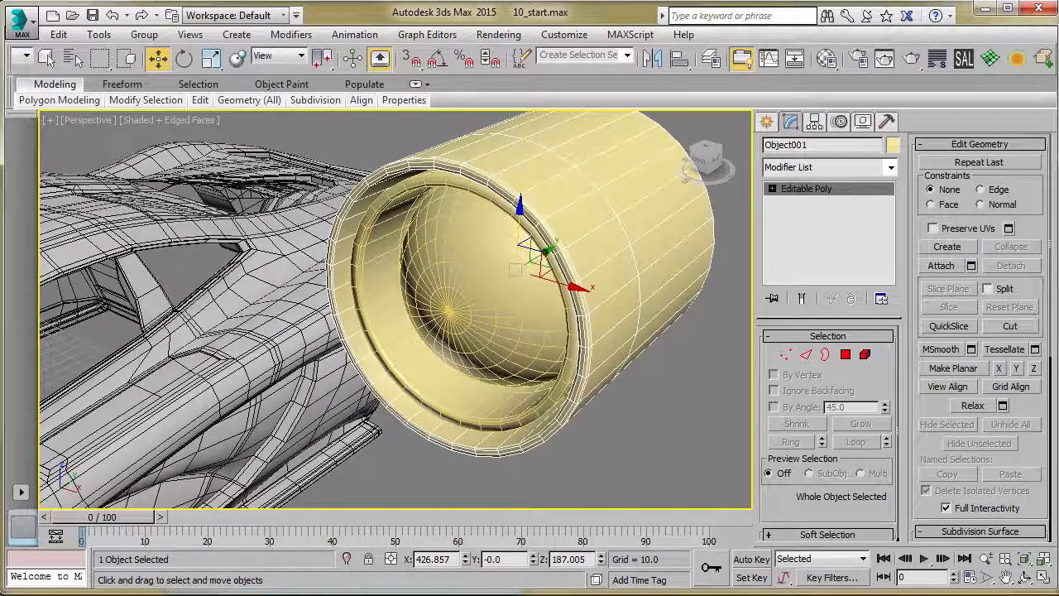
pyautogui.keyDown('alt'); pyautogui.moveTo(545, 281); pyautogui.dragTo(579, 273, button='middle'); pyautogui.keyUp('alt')
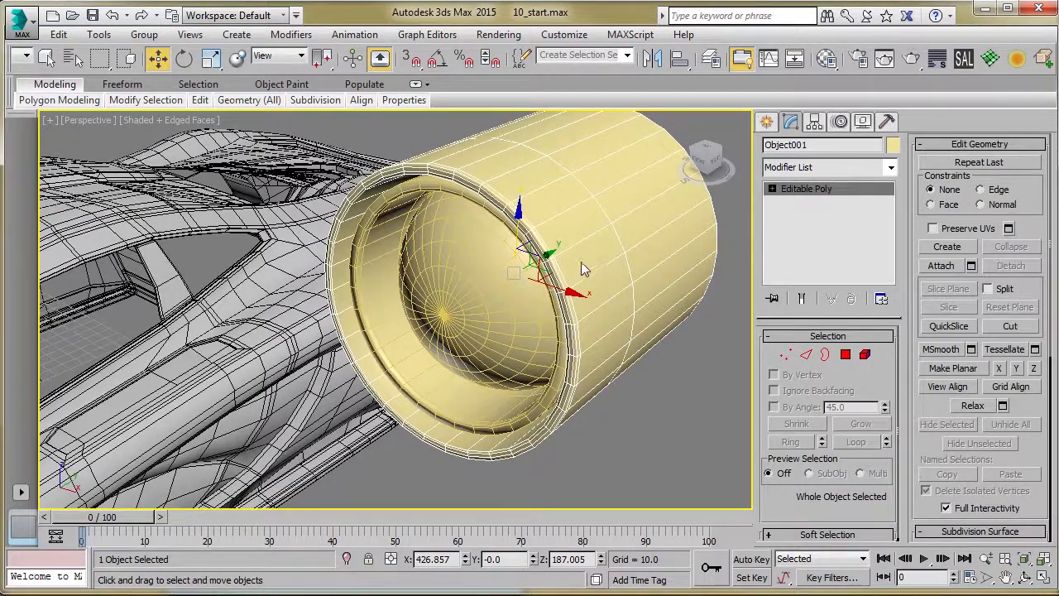
pyautogui.press('2')
pyautogui.doubleClick(596, 258)
pyautogui.scroll(5, 579, 256)
pyautogui.scroll(3, 550, 263)
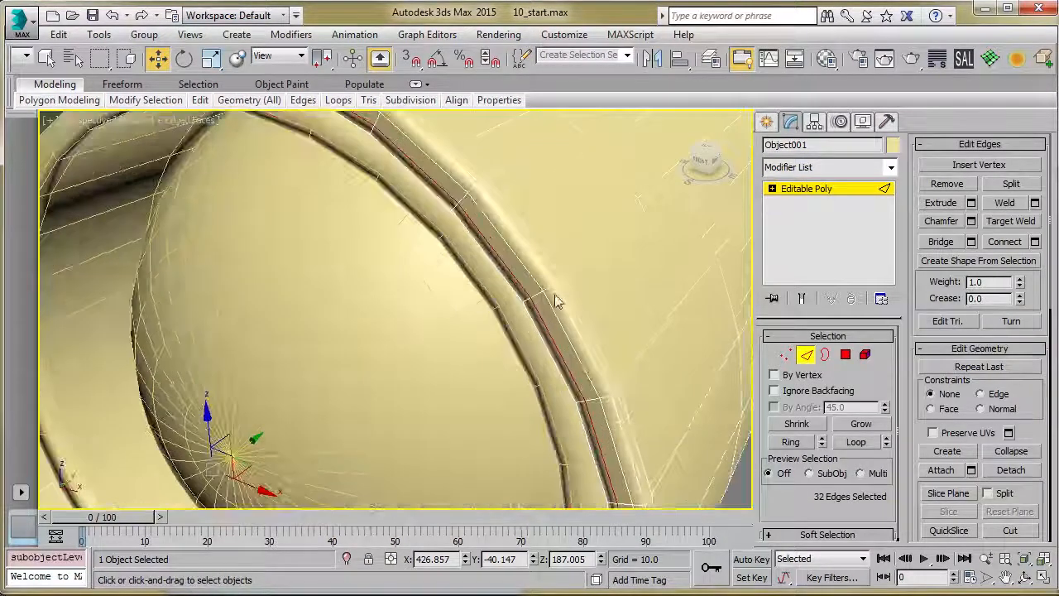
pyautogui.click(552, 298)
pyautogui.keyDown('alt'); pyautogui.moveTo(552, 296); pyautogui.dragTo(392, 291, button='middle'); pyautogui.keyUp('alt')
pyautogui.keyDown('ctrl'); pyautogui.click(534, 300); pyautogui.keyUp('ctrl')
pyautogui.hotkey('alt', 'r')
pyautogui.scroll(-8, 533, 308)
pyautogui.keyDown('alt'); pyautogui.moveTo(481, 446); pyautogui.dragTo(462, 447); pyautogui.keyUp('alt')
pyautogui.keyDown('alt'); pyautogui.moveTo(496, 377); pyautogui.dragTo(505, 419, button='middle'); pyautogui.keyUp('alt')
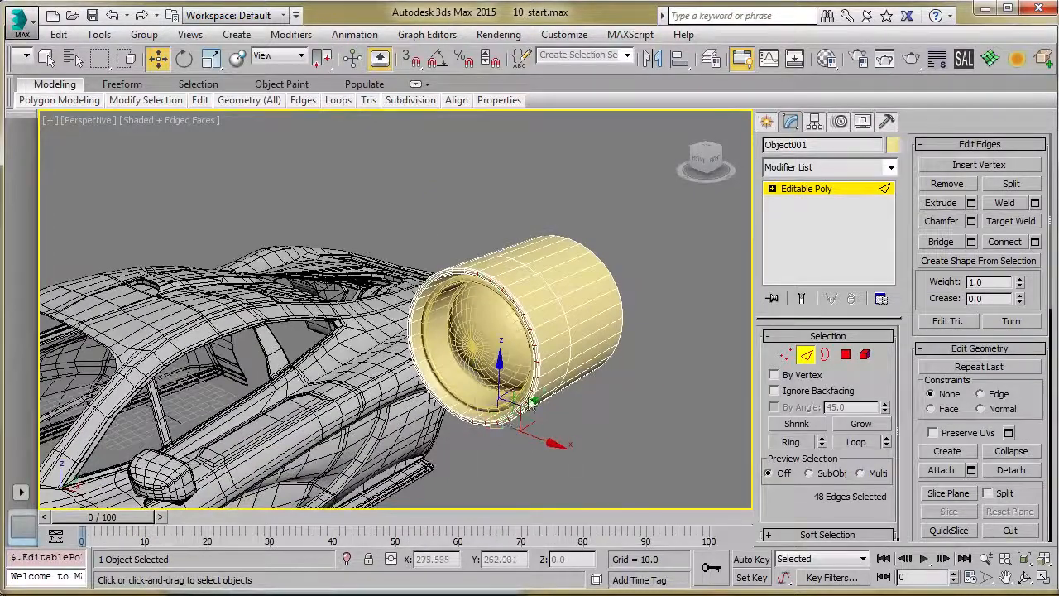
# Step: Convert the selected rim edges to a polygon selection and move those polygons backward along the Y axis
pyautogui.scroll(5, 534, 401)
pyautogui.moveTo(571, 364); pyautogui.dragTo(586, 357)
pyautogui.hotkey('ctrl', 'z')
pyautogui.keyDown('alt'); pyautogui.moveTo(571, 364); pyautogui.dragTo(662, 299, button='middle'); pyautogui.keyUp('alt')
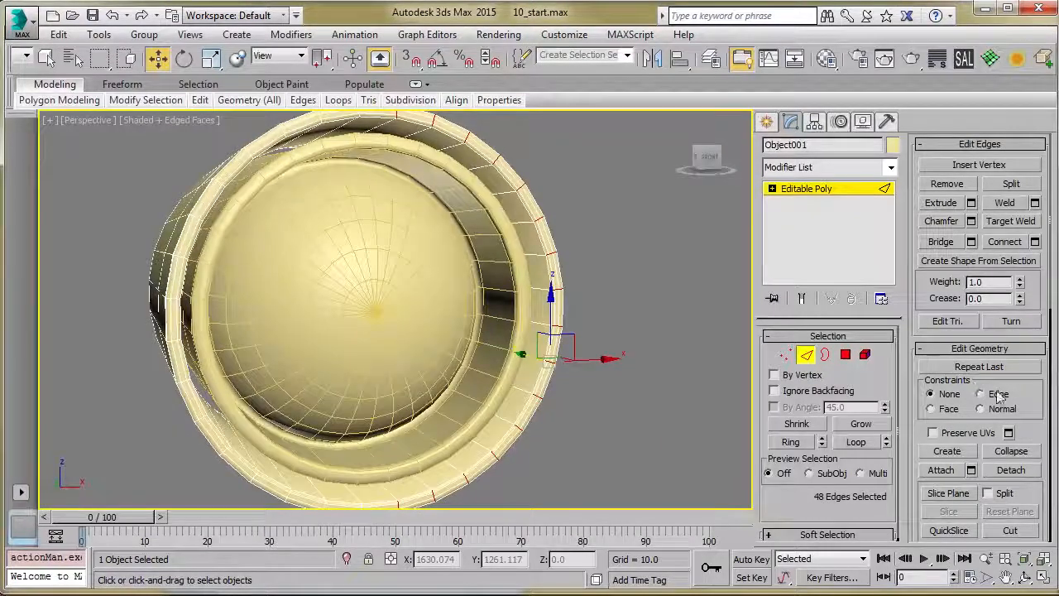
pyautogui.keyDown('alt'); pyautogui.moveTo(604, 266); pyautogui.dragTo(602, 293, button='middle'); pyautogui.keyUp('alt')
pyautogui.click(846, 354)
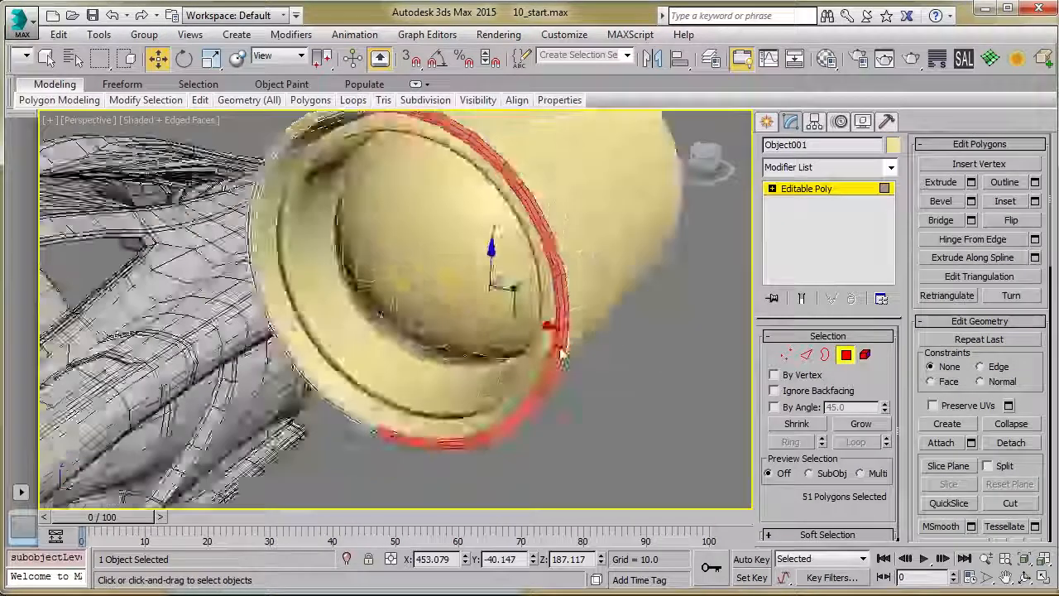
pyautogui.keyDown('alt'); pyautogui.moveTo(534, 308); pyautogui.dragTo(511, 278, button='middle'); pyautogui.keyUp('alt')
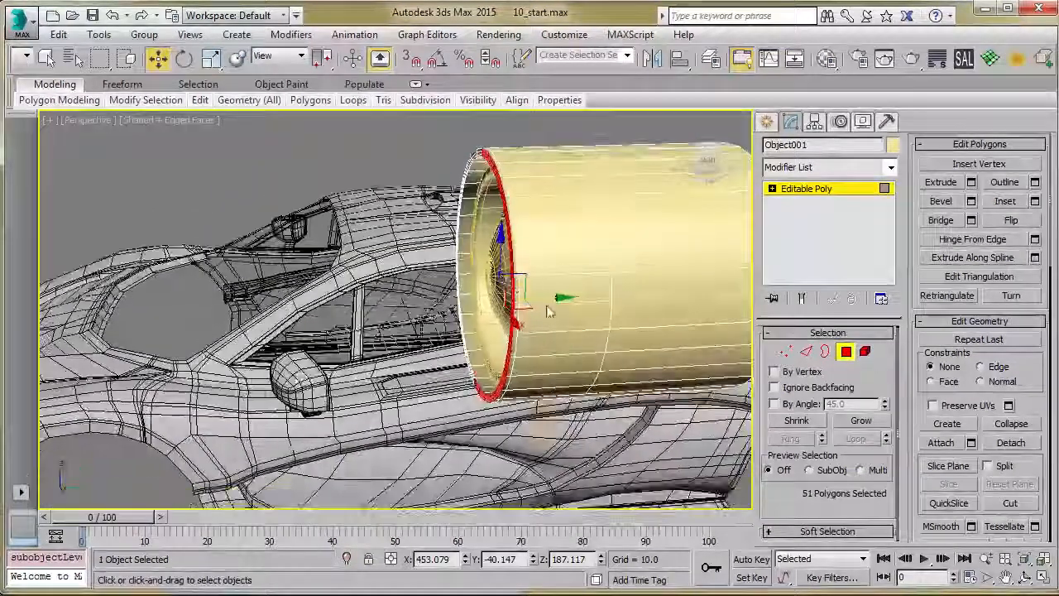
pyautogui.moveTo(551, 308)
pyautogui.mouseDown()
pyautogui.moveTo(591, 306)
pyautogui.moveTo(566, 308)
pyautogui.mouseUp()
pyautogui.moveTo(525, 300)
pyautogui.keyDown('alt'); pyautogui.mouseDown(button='middle')
pyautogui.moveTo(529, 311)
pyautogui.moveTo(517, 307)
pyautogui.mouseUp(button='middle'); pyautogui.keyUp('alt')
# Step: Move the selected rim polygons further back along the Y axis to deepen the step in the sleeve's front
pyautogui.scroll(3, 490, 216)
pyautogui.press('2')
pyautogui.keyDown('alt'); pyautogui.moveTo(490, 217); pyautogui.dragTo(384, 179, button='middle'); pyautogui.keyUp('alt')
pyautogui.doubleClick(459, 238)
pyautogui.click(459, 238)
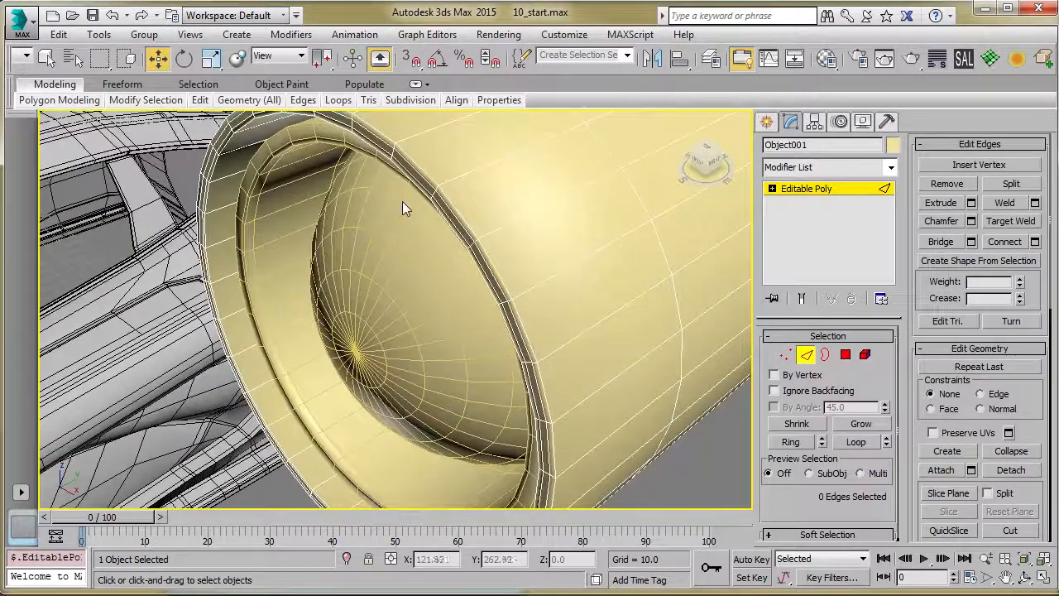
pyautogui.press('4')
pyautogui.keyDown('alt'); pyautogui.moveTo(448, 246); pyautogui.dragTo(486, 382, button='middle'); pyautogui.keyUp('alt')
pyautogui.moveTo(486, 360); pyautogui.dragTo(528, 346)
# Step: Insert a supporting edge loop just behind the sleeve's stepped front rim with Swift Loop and check the shading without edges
pyautogui.keyDown('alt'); pyautogui.moveTo(585, 328); pyautogui.dragTo(352, 189, button='middle'); pyautogui.keyUp('alt')
pyautogui.moveTo(199, 102)
pyautogui.click(332, 135)
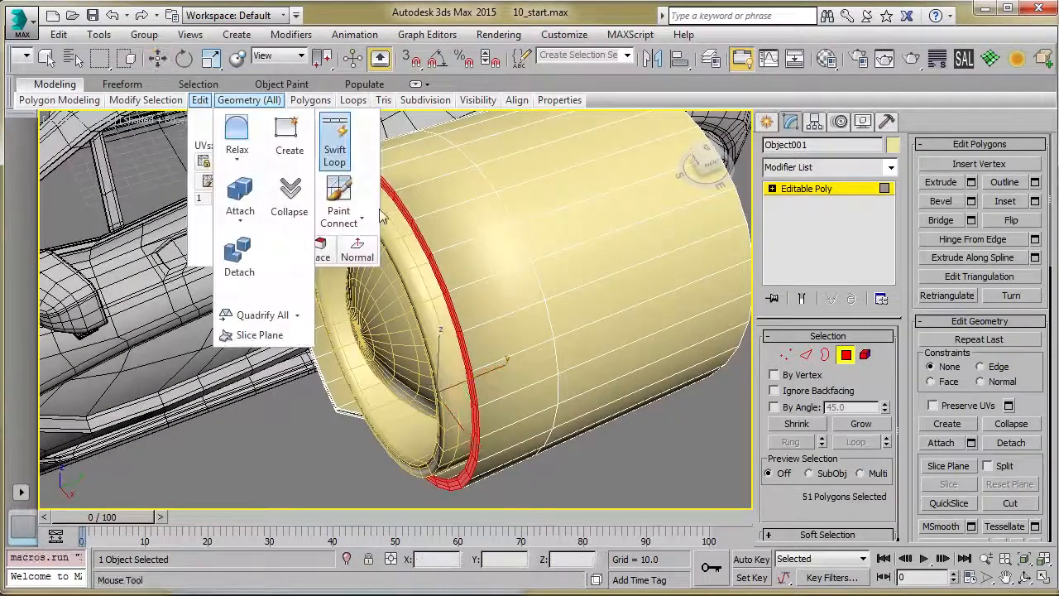
pyautogui.click(440, 257)
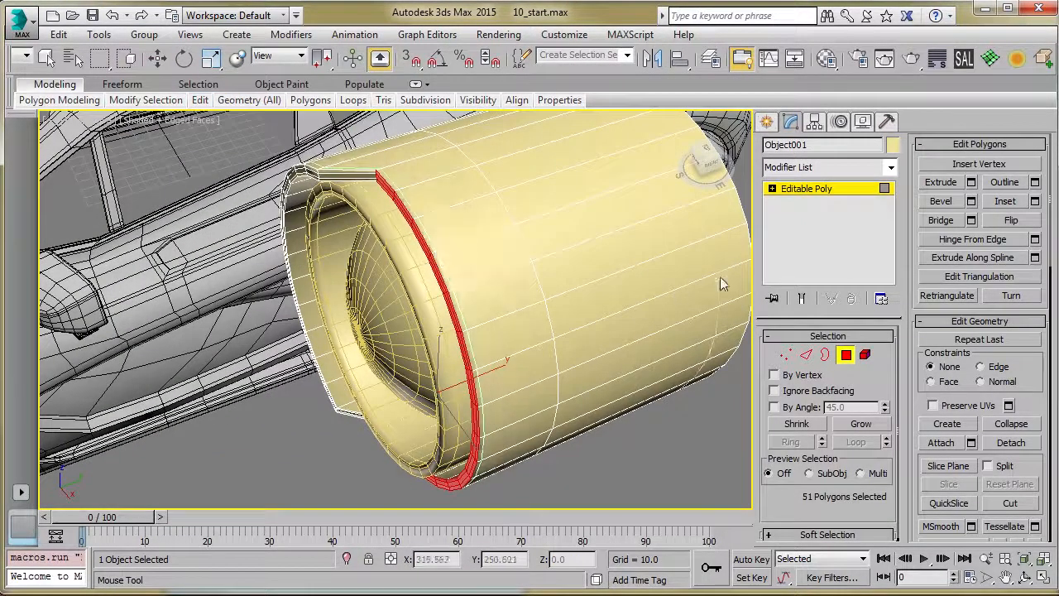
pyautogui.press('w')
pyautogui.click(846, 354)
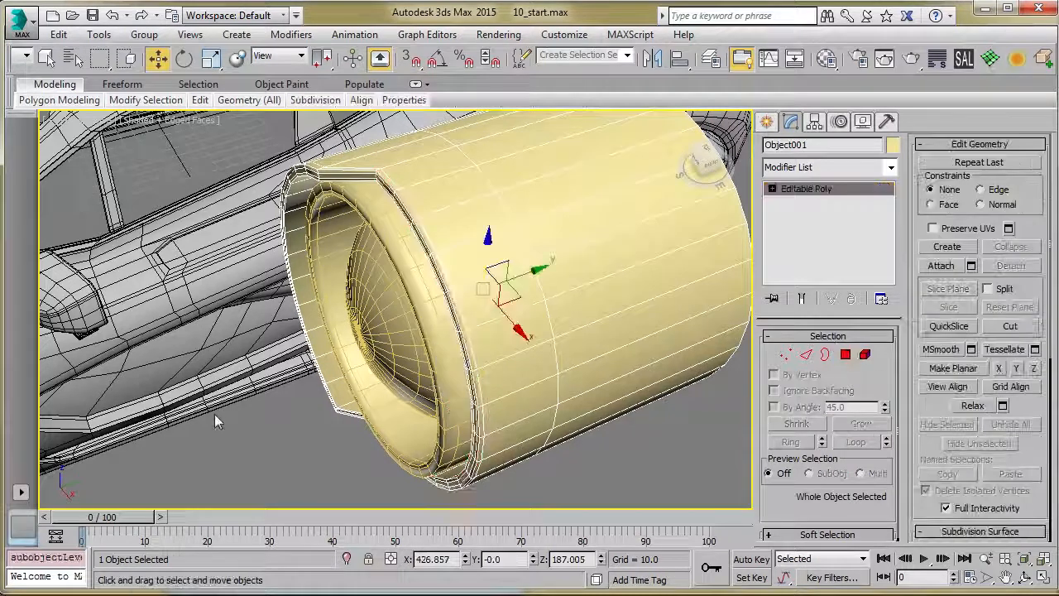
pyautogui.click(262, 444)
pyautogui.press('F4')
pyautogui.keyDown('alt'); pyautogui.moveTo(272, 417); pyautogui.dragTo(386, 359, button='middle'); pyautogui.keyUp('alt')
pyautogui.scroll(-5, 310, 367)
pyautogui.scroll(5, 367, 356)
pyautogui.scroll(3, 387, 359)
# Step: Chamfer the lengthwise edge loop on top of the outer sleeve, beside the rim's step, by 1.0
pyautogui.click(472, 221)
pyautogui.press('F4')
pyautogui.keyDown('alt'); pyautogui.moveTo(415, 266); pyautogui.dragTo(471, 258, button='middle'); pyautogui.keyUp('alt')
pyautogui.scroll(4, 469, 260)
pyautogui.keyDown('alt'); pyautogui.moveTo(362, 279); pyautogui.dragTo(416, 246, button='middle'); pyautogui.keyUp('alt')
pyautogui.scroll(-4, 384, 273)
pyautogui.scroll(4, 416, 248)
pyautogui.press('2')
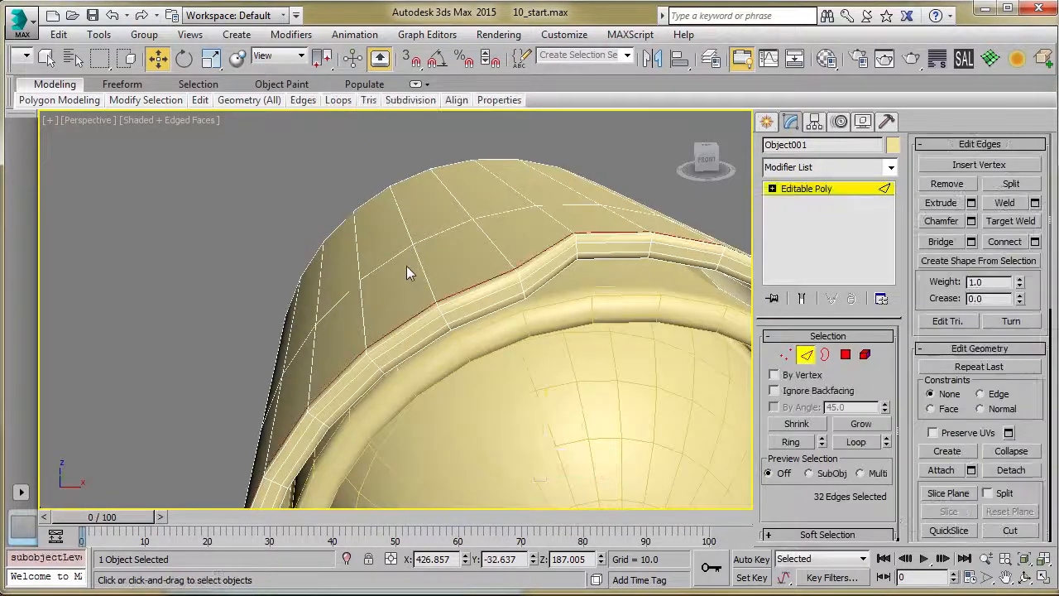
pyautogui.doubleClick(419, 265)
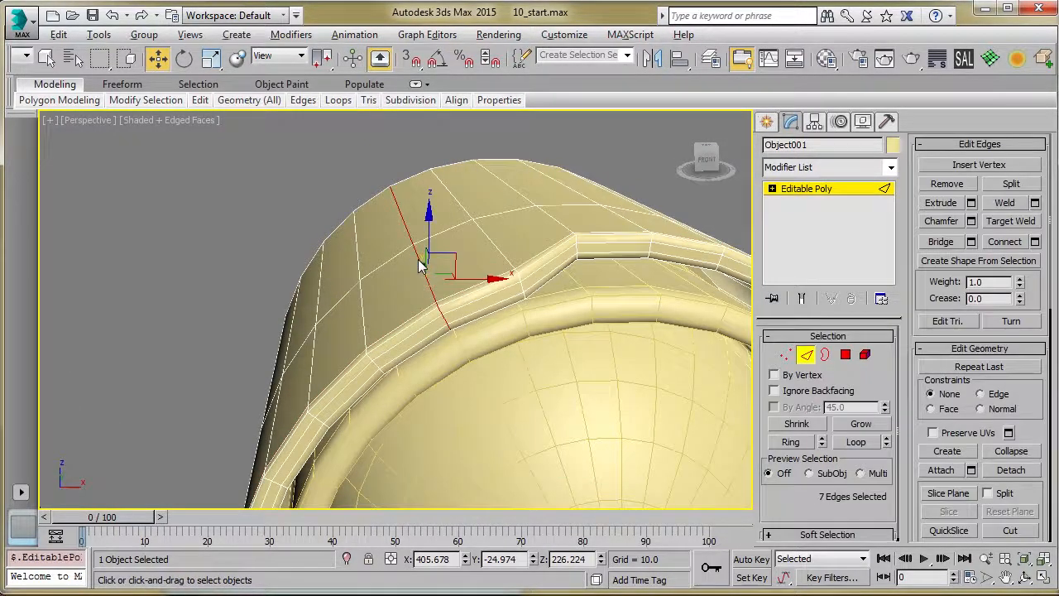
pyautogui.doubleClick(485, 240)
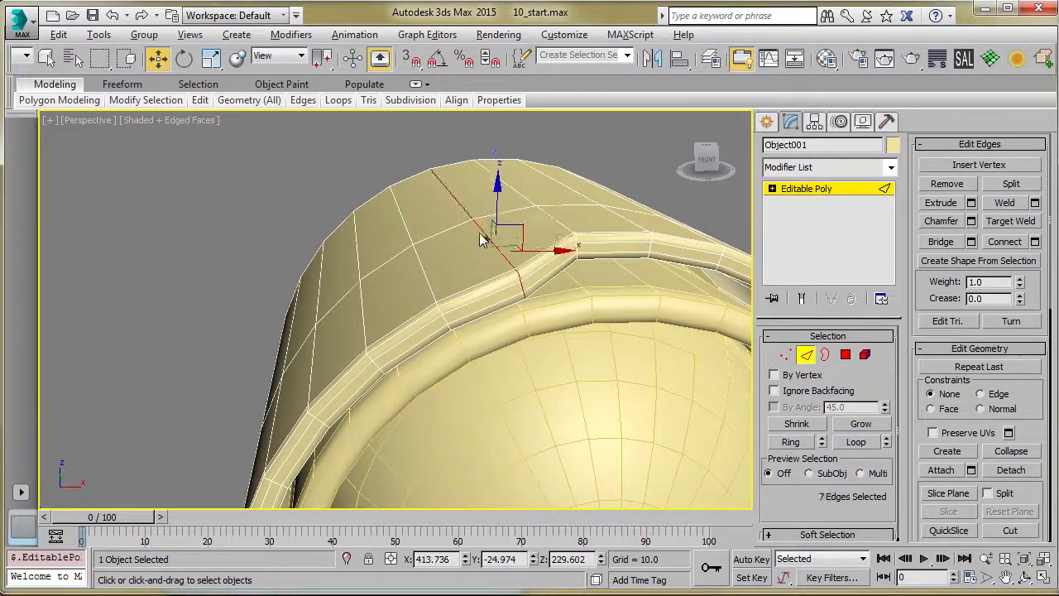
pyautogui.hotkey('ctrl', 'shift', 'c')
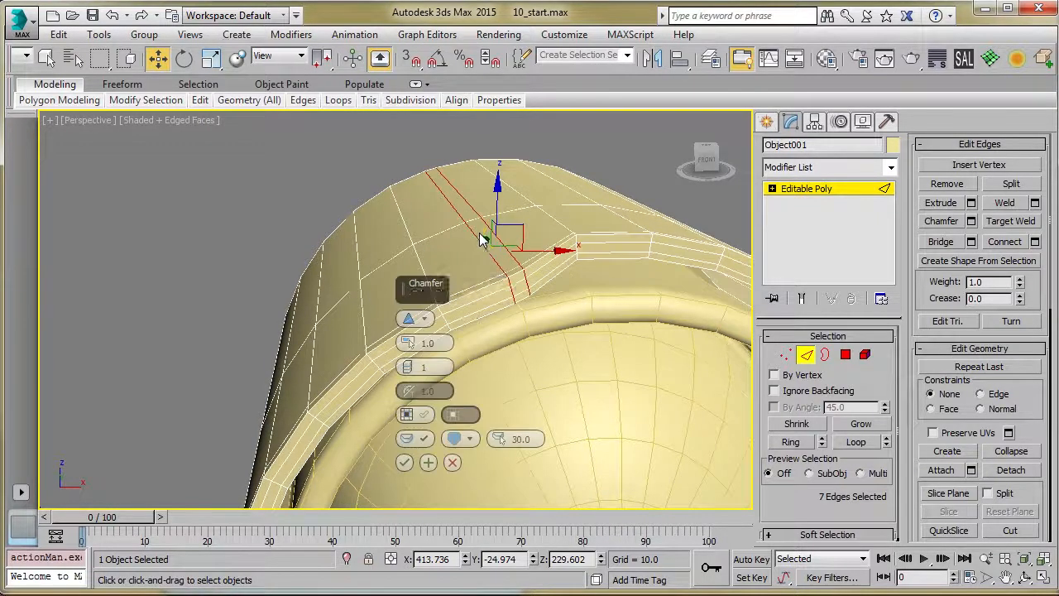
pyautogui.click(404, 462)
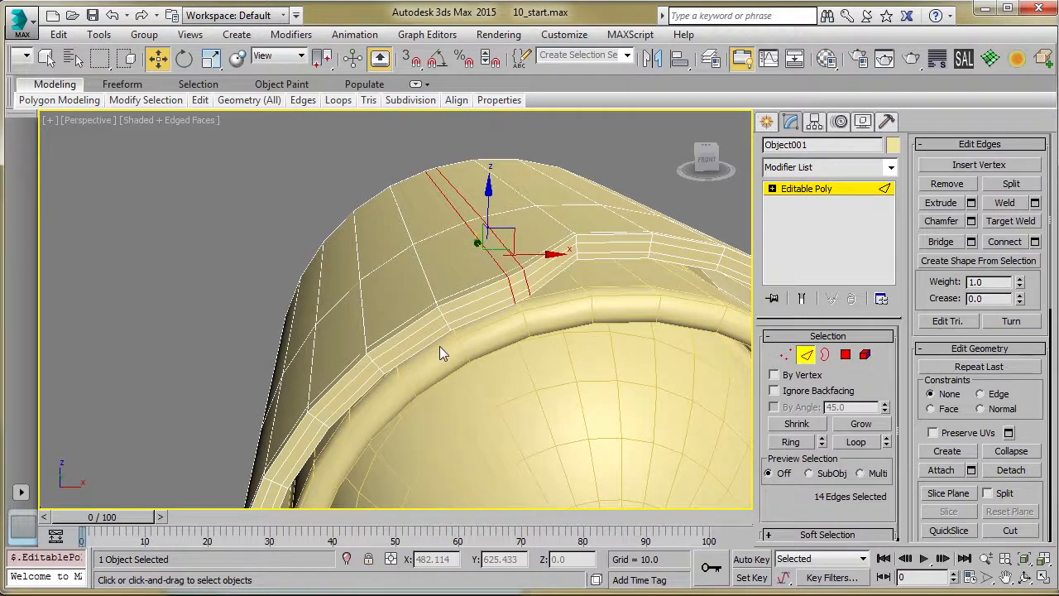
# Step: Extrude the two polygons of the chamfered strip on the sleeve's outer surface with zero height
pyautogui.press('4')
pyautogui.click(501, 262)
pyautogui.keyDown('ctrl'); pyautogui.click(454, 199); pyautogui.keyUp('ctrl')
pyautogui.keyDown('alt'); pyautogui.moveTo(454, 199); pyautogui.dragTo(437, 264, button='middle'); pyautogui.keyUp('alt')
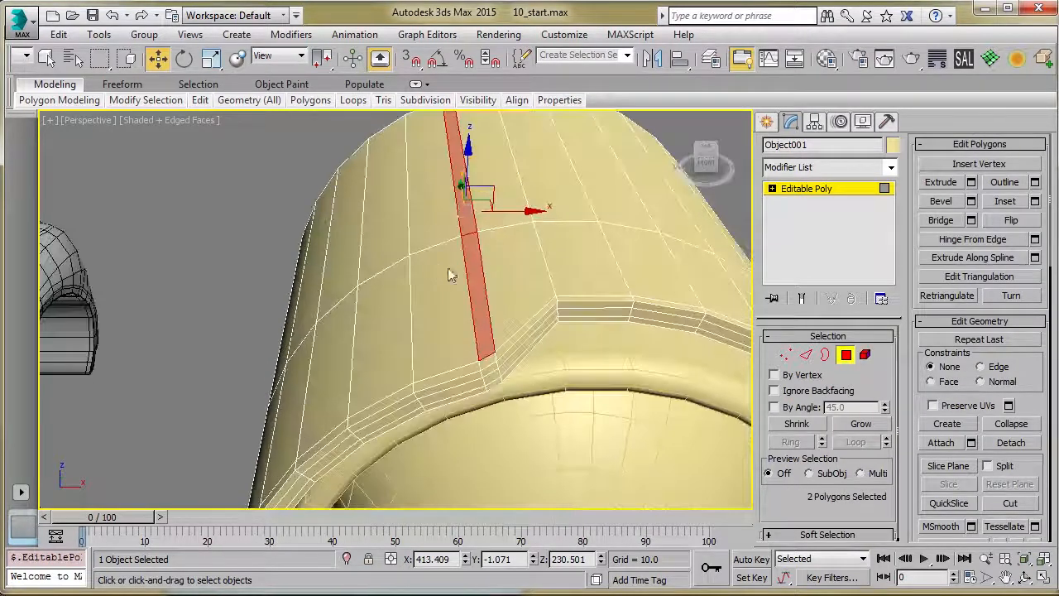
pyautogui.keyDown('alt'); pyautogui.moveTo(492, 386); pyautogui.dragTo(429, 292, button='middle'); pyautogui.keyUp('alt')
pyautogui.hotkey('shift', 'e')
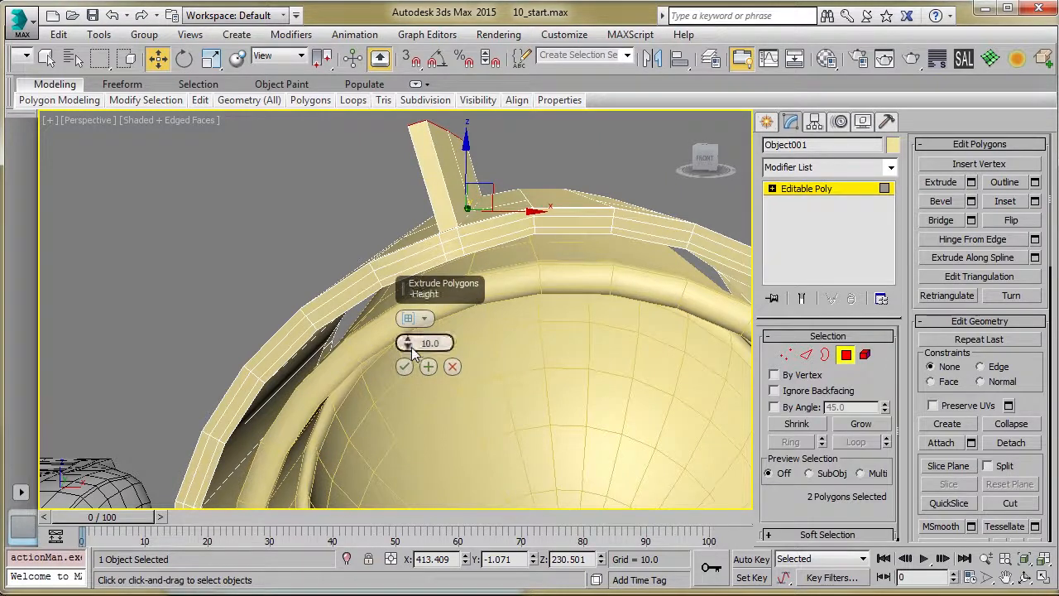
pyautogui.rightClick(407, 344)
pyautogui.click(404, 366)
# Step: Move the extruded strip polygons outward along the X axis, away from the sleeve's top, in the front view
pyautogui.keyDown('alt'); pyautogui.moveTo(404, 364); pyautogui.dragTo(543, 242, button='middle'); pyautogui.keyUp('alt')
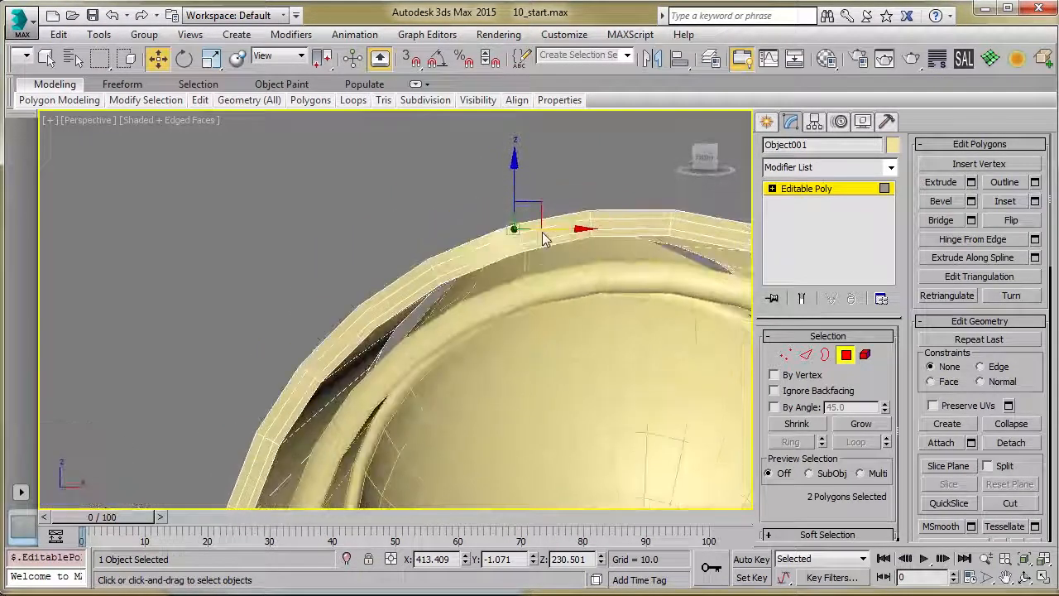
pyautogui.press('f')
pyautogui.scroll(6, 492, 264)
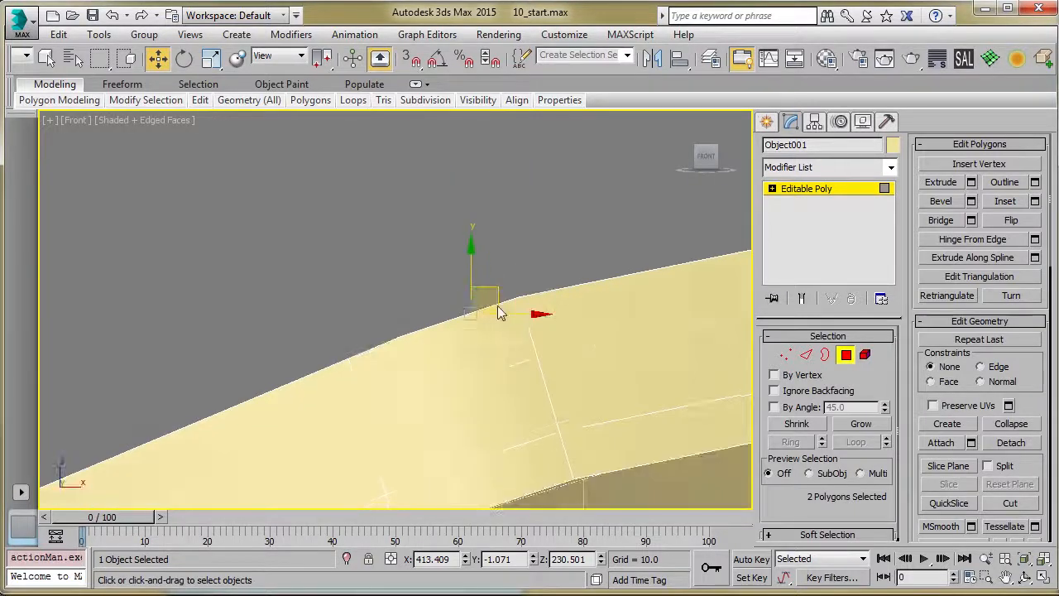
pyautogui.moveTo(491, 305); pyautogui.dragTo(213, 294)
pyautogui.press('p')
pyautogui.scroll(-5, 274, 312)
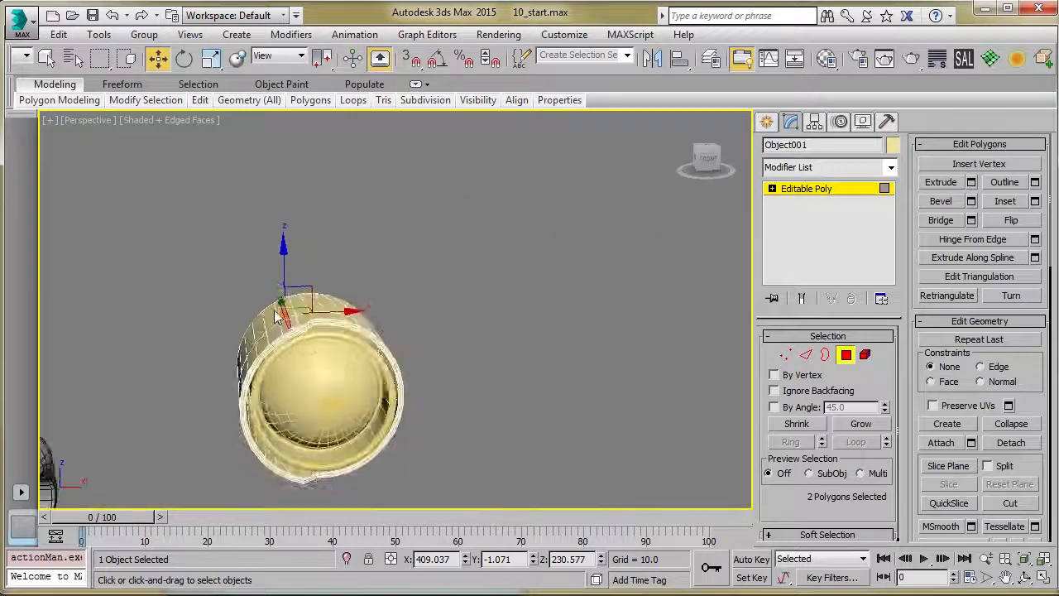
# Step: Scale the strip's outer end polygons to flatten them and delete them to open the end
pyautogui.scroll(3, 283, 323)
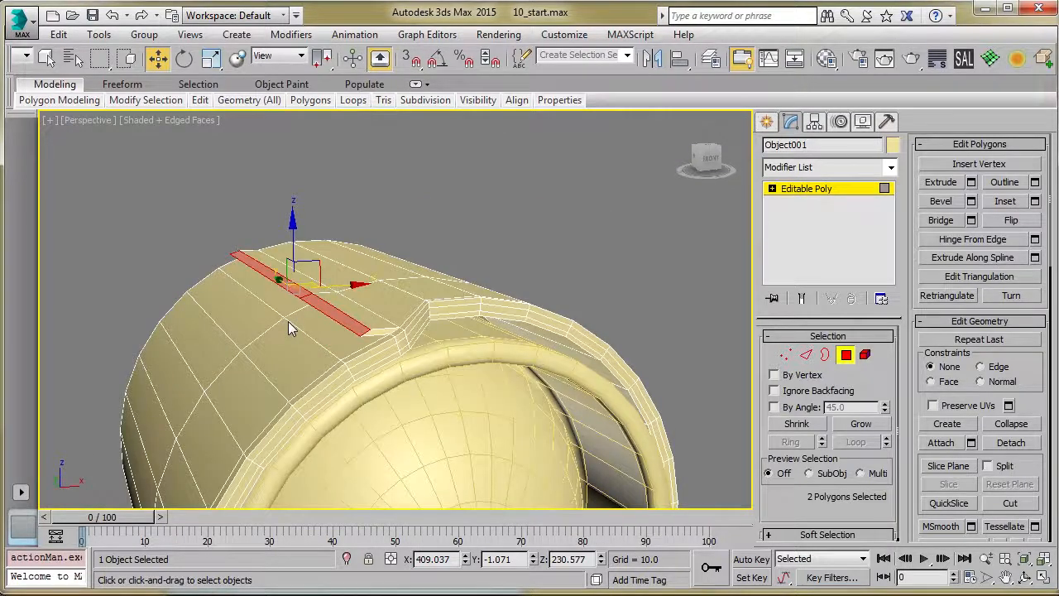
pyautogui.click(212, 66)
pyautogui.moveTo(218, 295); pyautogui.dragTo(320, 293)
pyautogui.keyDown('alt'); pyautogui.moveTo(431, 291); pyautogui.dragTo(329, 338, button='middle'); pyautogui.keyUp('alt')
pyautogui.press('Delete')
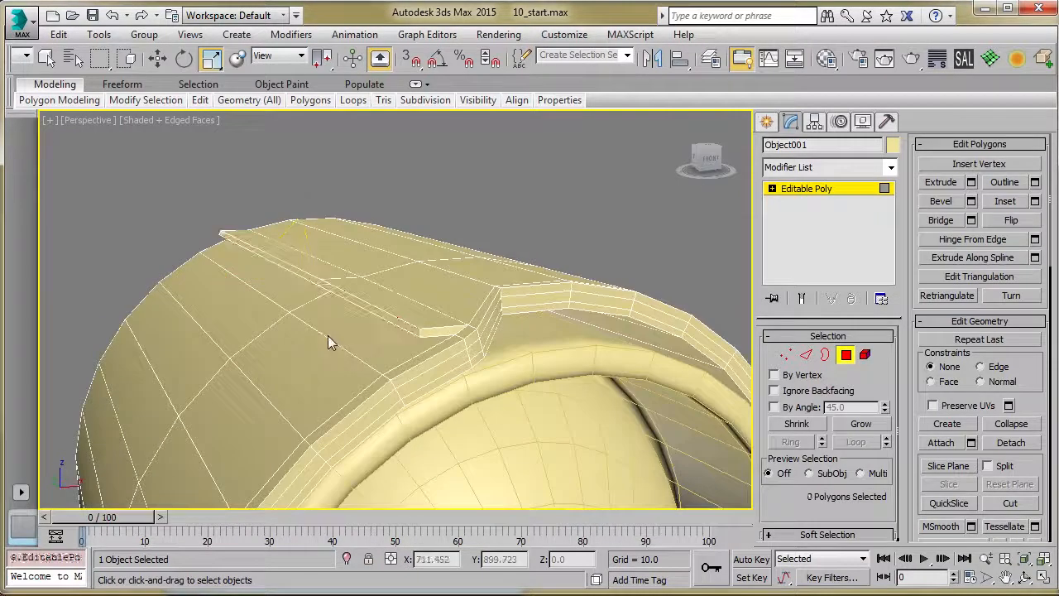
# Step: Extend the strip's opened end sideways in two stages to form a long flat flange beside the sleeve
pyautogui.press('3')
pyautogui.click(341, 295)
pyautogui.press('w')
pyautogui.keyDown('alt'); pyautogui.moveTo(344, 300); pyautogui.dragTo(374, 277, button='middle'); pyautogui.keyUp('alt')
pyautogui.click(806, 355)
pyautogui.keyDown('alt'); pyautogui.moveTo(629, 355); pyautogui.dragTo(563, 331, button='middle'); pyautogui.keyUp('alt')
pyautogui.moveTo(471, 285); pyautogui.dragTo(342, 285)
pyautogui.keyDown('alt'); pyautogui.moveTo(395, 286); pyautogui.dragTo(469, 295, button='middle'); pyautogui.keyUp('alt')
pyautogui.moveTo(420, 284); pyautogui.dragTo(219, 296)
# Step: Chamfer the lengthwise edge loop where the flange leaves the sleeve by 1.0
pyautogui.keyDown('alt'); pyautogui.moveTo(399, 328); pyautogui.dragTo(546, 269, button='middle'); pyautogui.keyUp('alt')
pyautogui.doubleClick(551, 270)
pyautogui.hotkey('ctrl', 'shift', 'c')
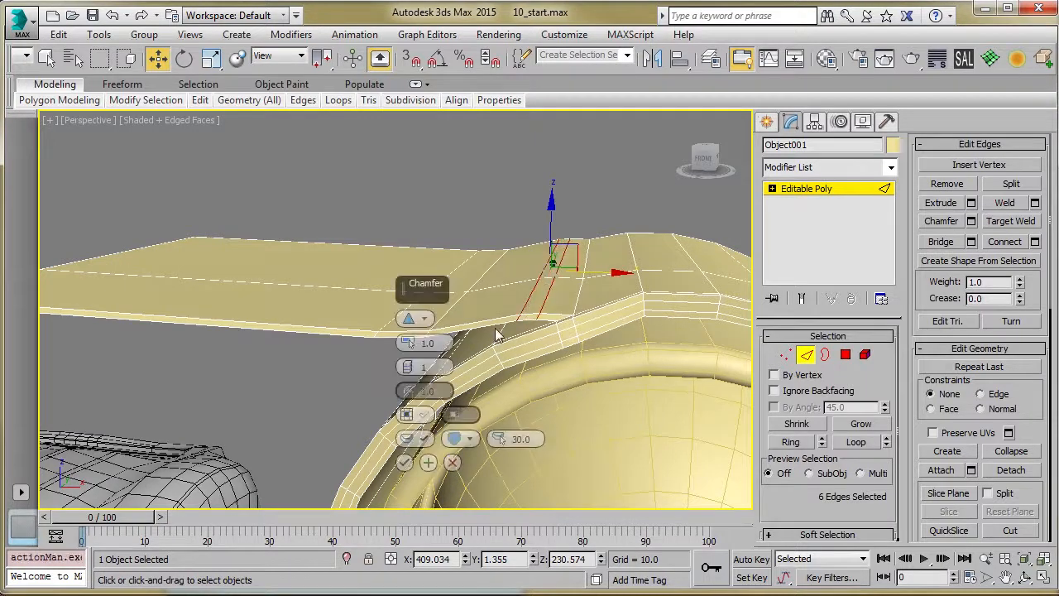
pyautogui.click(405, 463)
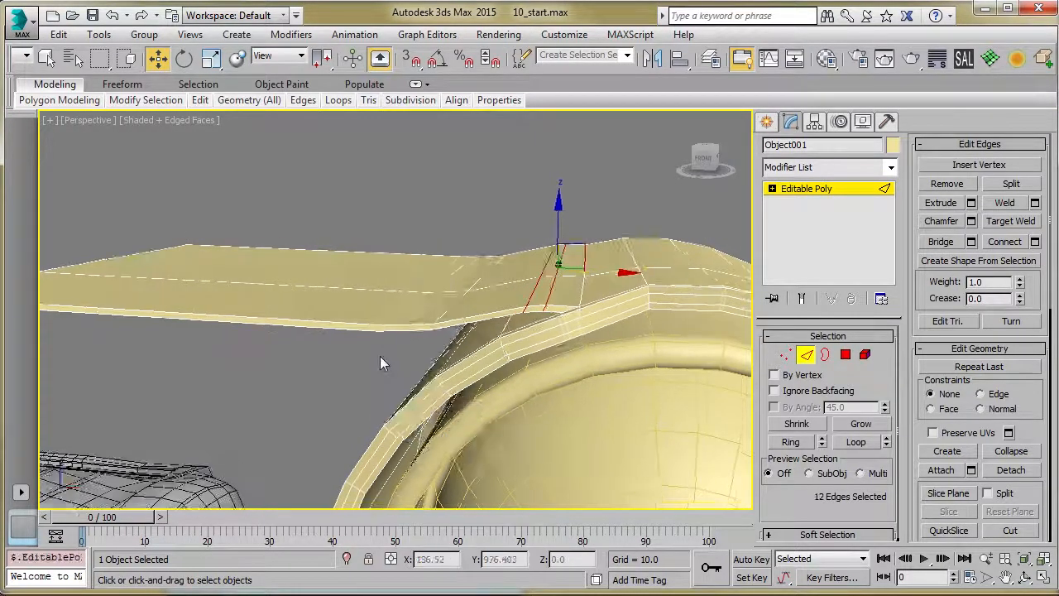
# Step: Chamfer the edge loop where the flange bends into its flat part by 1.0
pyautogui.doubleClick(453, 321)
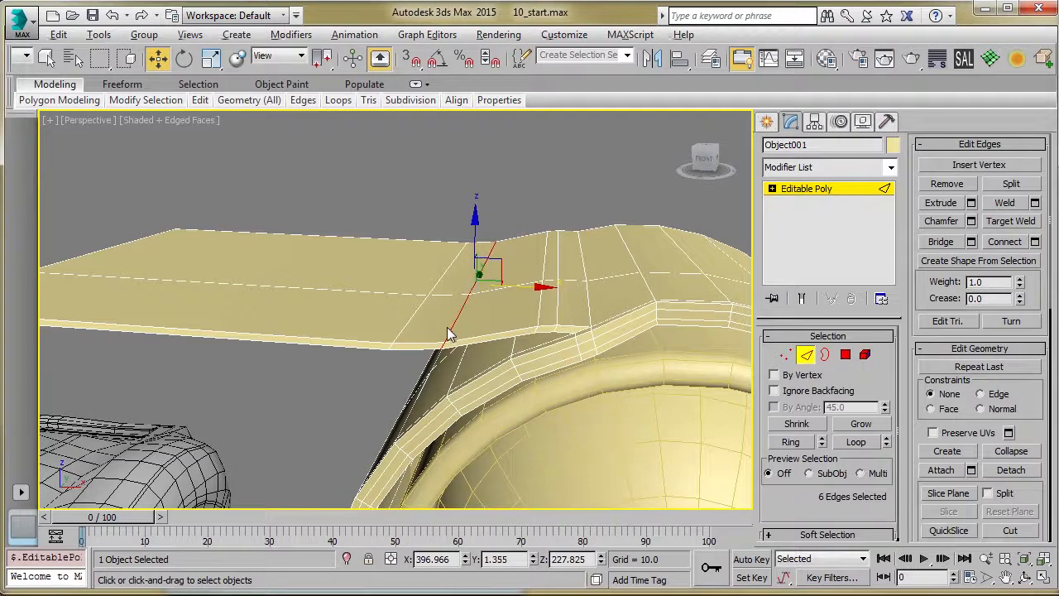
pyautogui.hotkey('ctrl', 'shift', 'c')
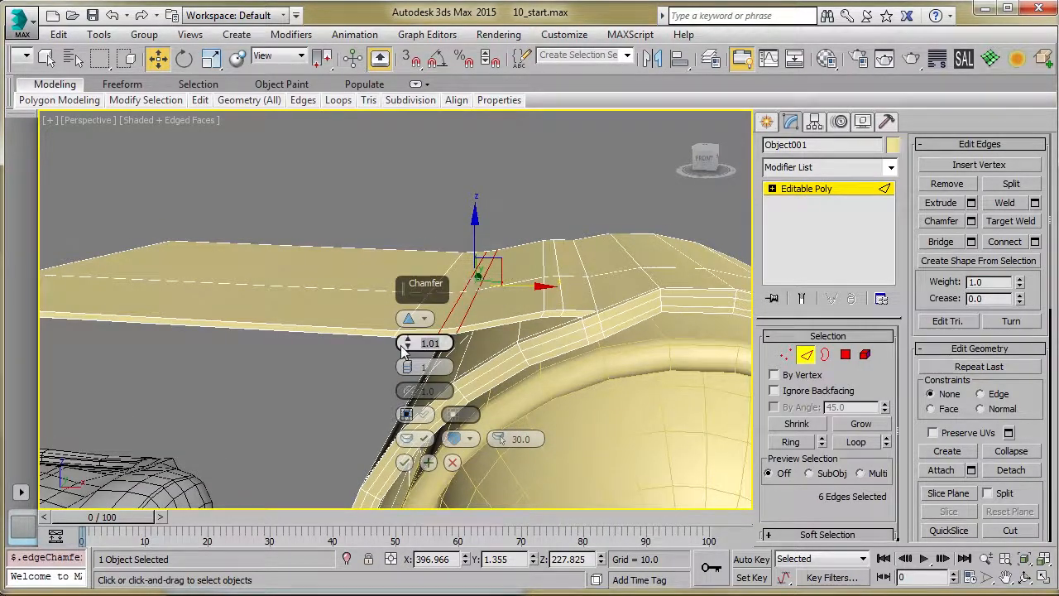
pyautogui.scroll(-1, 299, 368)
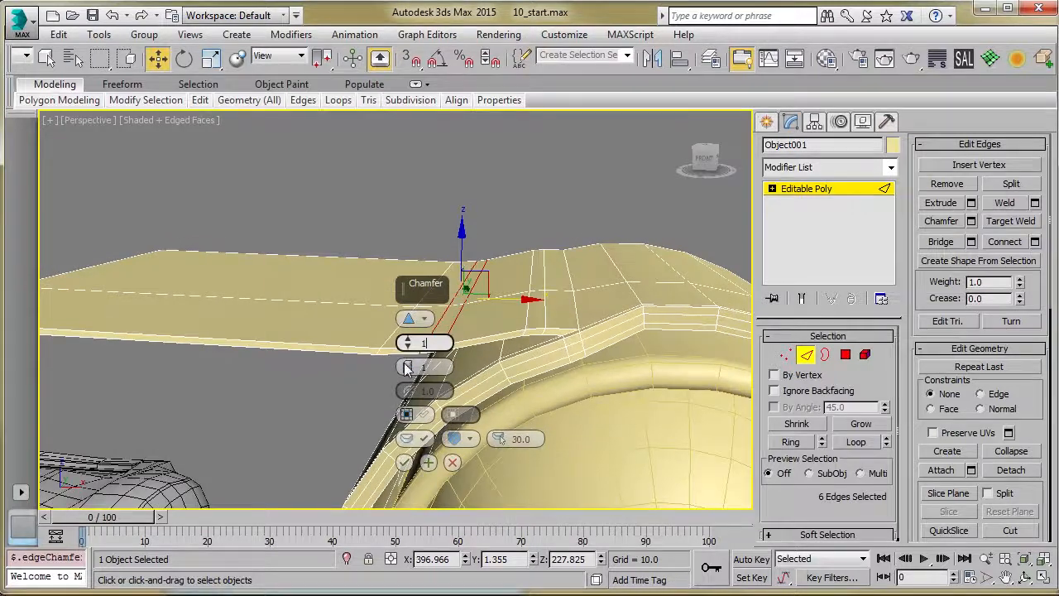
pyautogui.click(402, 461)
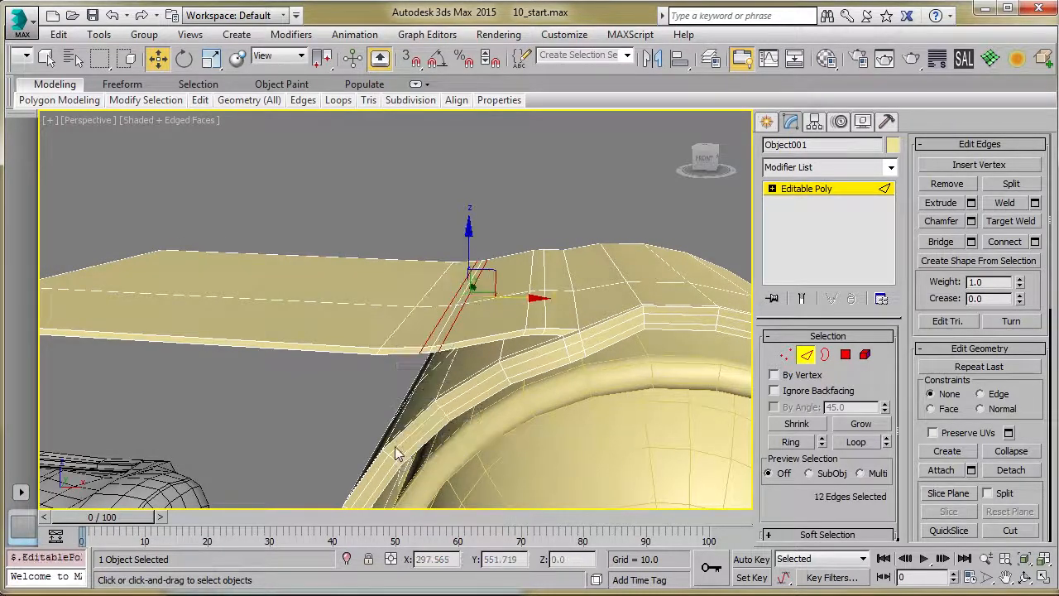
# Step: Inspect the shape and shading of the sleeve with its new flange from the front and from above
pyautogui.keyDown('alt'); pyautogui.moveTo(395, 455); pyautogui.dragTo(375, 366, button='middle'); pyautogui.keyUp('alt')
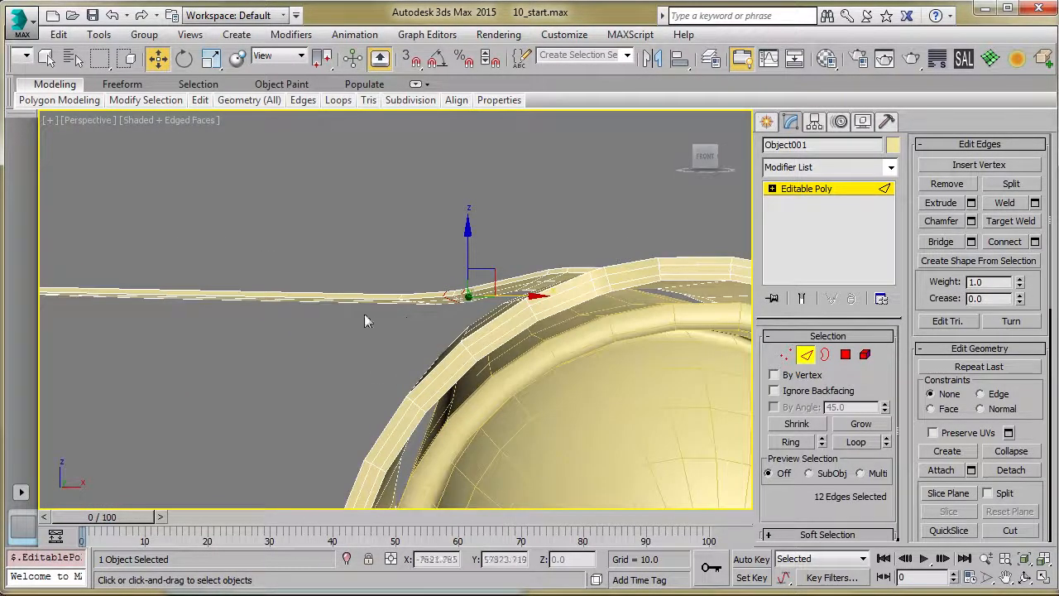
pyautogui.keyDown('alt'); pyautogui.moveTo(364, 321); pyautogui.dragTo(374, 356, button='middle'); pyautogui.keyUp('alt')
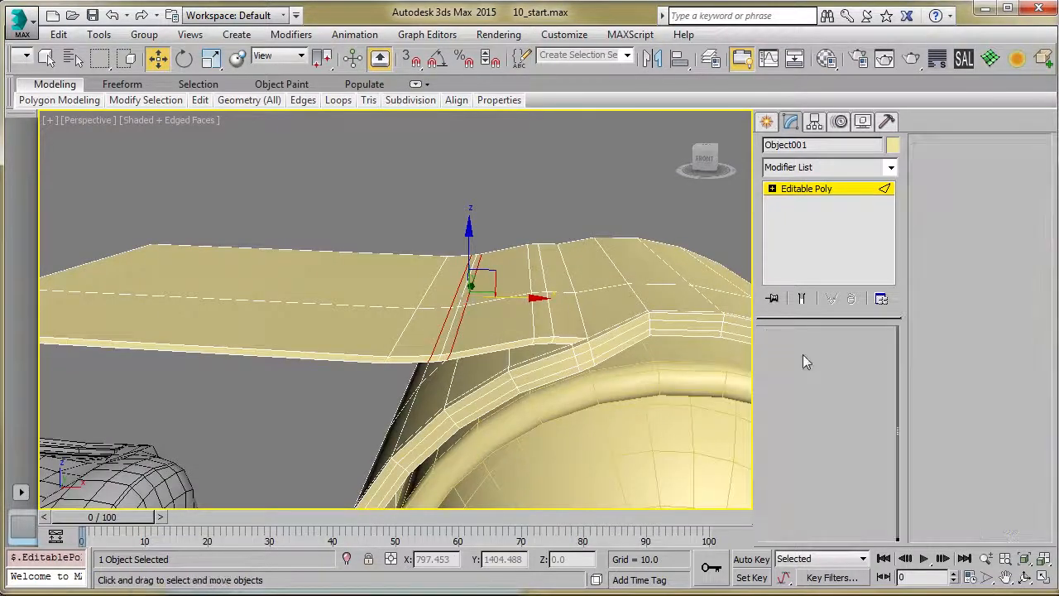
pyautogui.click(345, 220)
pyautogui.scroll(-5, 401, 257)
pyautogui.click(425, 324)
pyautogui.scroll(4, 427, 319)
pyautogui.moveTo(441, 310)
pyautogui.keyDown('alt'); pyautogui.mouseDown(button='middle')
pyautogui.moveTo(421, 303)
pyautogui.moveTo(430, 312)
pyautogui.moveTo(482, 303)
pyautogui.moveTo(484, 329)
pyautogui.moveTo(421, 326)
pyautogui.moveTo(418, 344)
pyautogui.moveTo(519, 282)
pyautogui.moveTo(511, 315)
pyautogui.moveTo(425, 323)
pyautogui.moveTo(521, 299)
pyautogui.mouseUp(button='middle'); pyautogui.keyUp('alt')
pyautogui.press('F4')
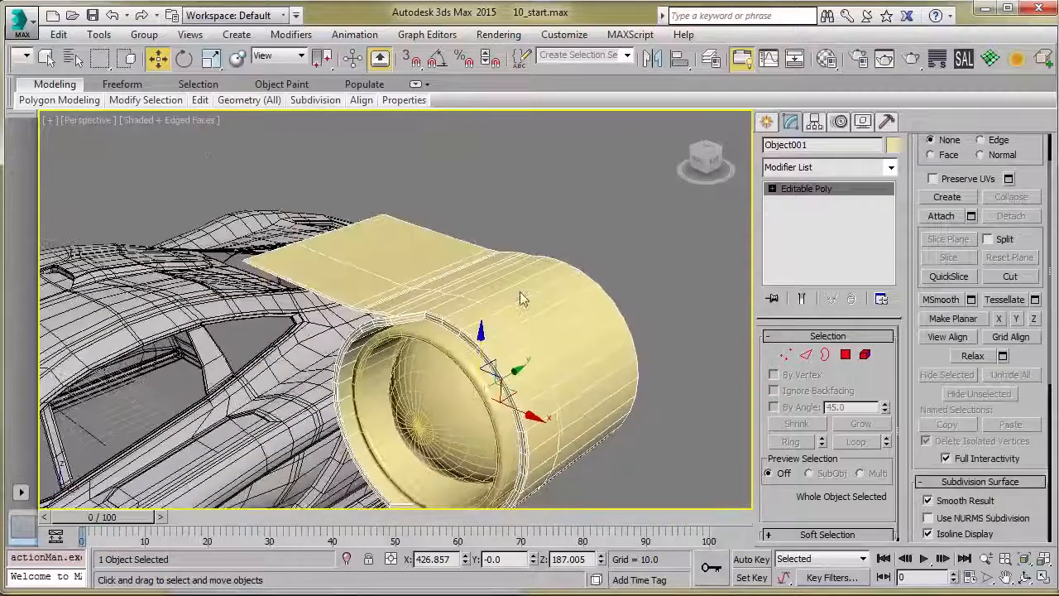
pyautogui.click(571, 234)
# Step: Clear the smoothing groups on all of the outer sleeve's polygons and assign them to smoothing group 1
pyautogui.click(484, 284)
pyautogui.press('4')
pyautogui.doubleClick(460, 298)
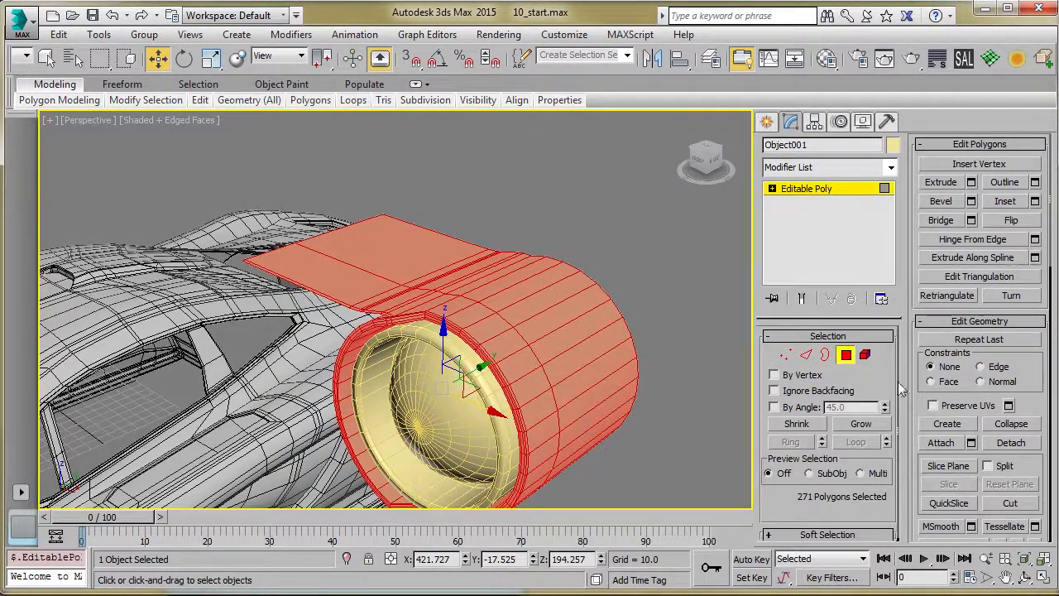
pyautogui.scroll(-10, 916, 394)
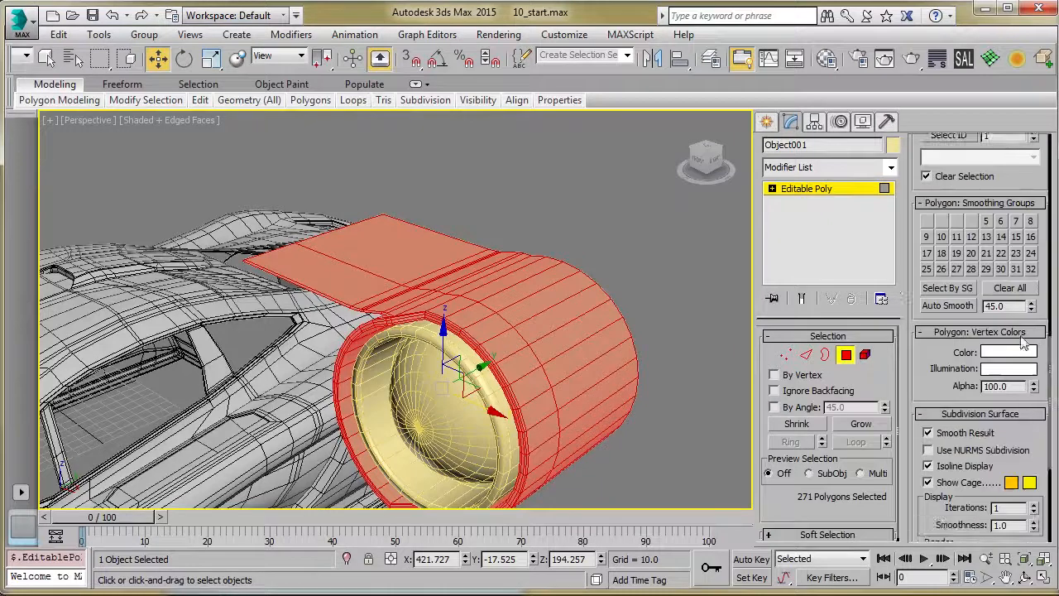
pyautogui.click(1010, 288)
pyautogui.click(926, 221)
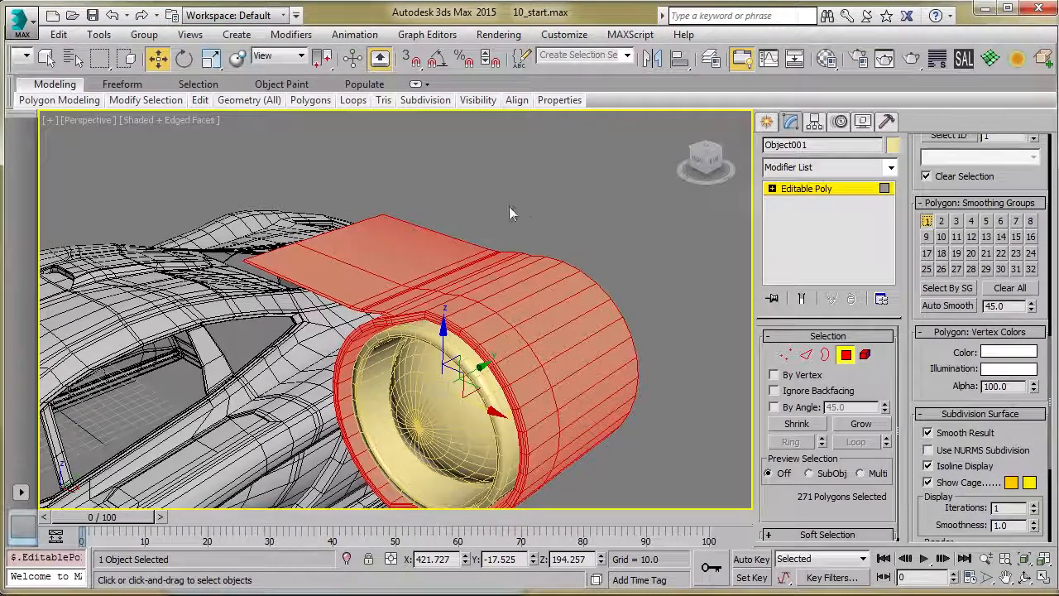
# Step: Examine the smoothed sleeve and flange from several angles with the edge display off
pyautogui.keyDown('alt'); pyautogui.moveTo(509, 206); pyautogui.dragTo(571, 227, button='middle'); pyautogui.keyUp('alt')
pyautogui.click(588, 214)
pyautogui.click(834, 197)
pyautogui.click(603, 219)
pyautogui.press('F4')
pyautogui.keyDown('alt'); pyautogui.moveTo(575, 232); pyautogui.dragTo(494, 311, button='middle'); pyautogui.keyUp('alt')
pyautogui.press('F4')
pyautogui.press('F4')
# Step: Isolate the sleeve and insert a supporting edge loop close to the flange's rear edge with SwiftLoop
pyautogui.click(403, 349)
pyautogui.hotkey('alt', 'q')
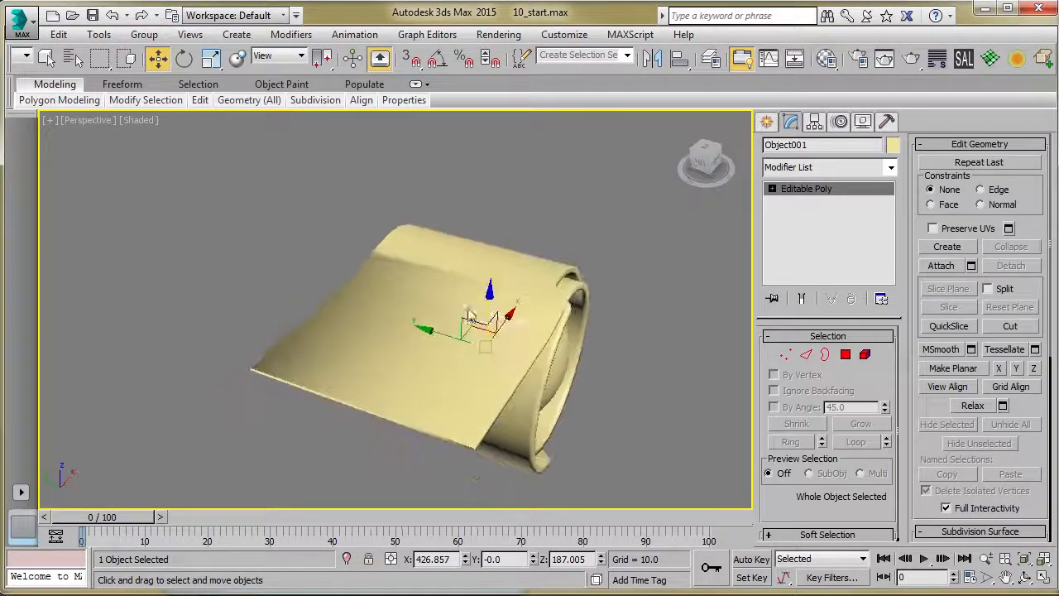
pyautogui.press('z')
pyautogui.press('F4')
pyautogui.moveTo(338, 347)
pyautogui.keyDown('alt'); pyautogui.mouseDown(button='middle')
pyautogui.moveTo(385, 348)
pyautogui.moveTo(443, 297)
pyautogui.moveTo(390, 302)
pyautogui.mouseUp(button='middle'); pyautogui.keyUp('alt')
pyautogui.moveTo(201, 107)
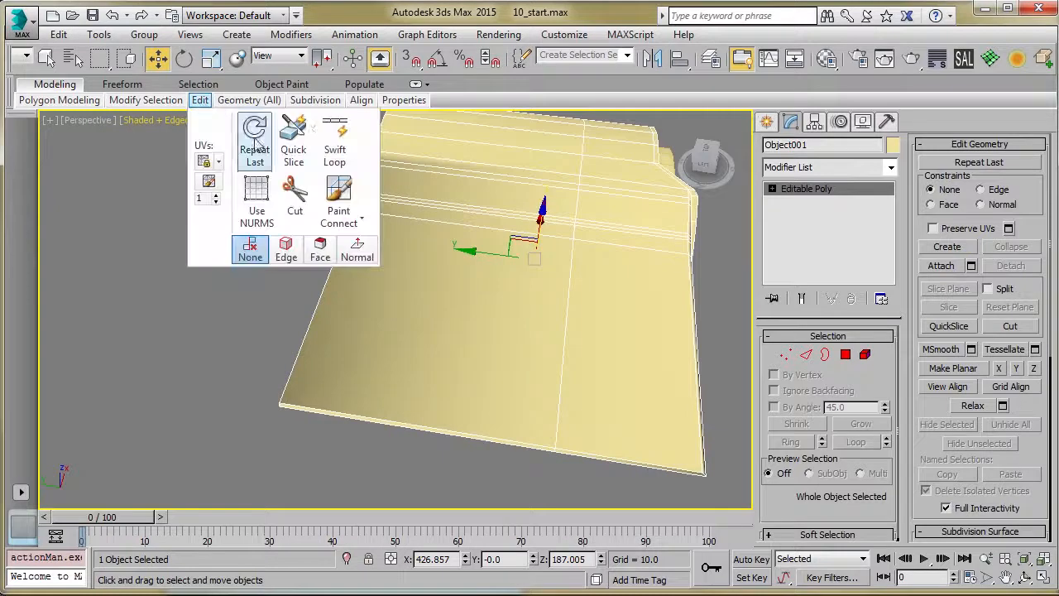
pyautogui.click(328, 142)
pyautogui.moveTo(490, 336); pyautogui.dragTo(556, 350, button='middle')
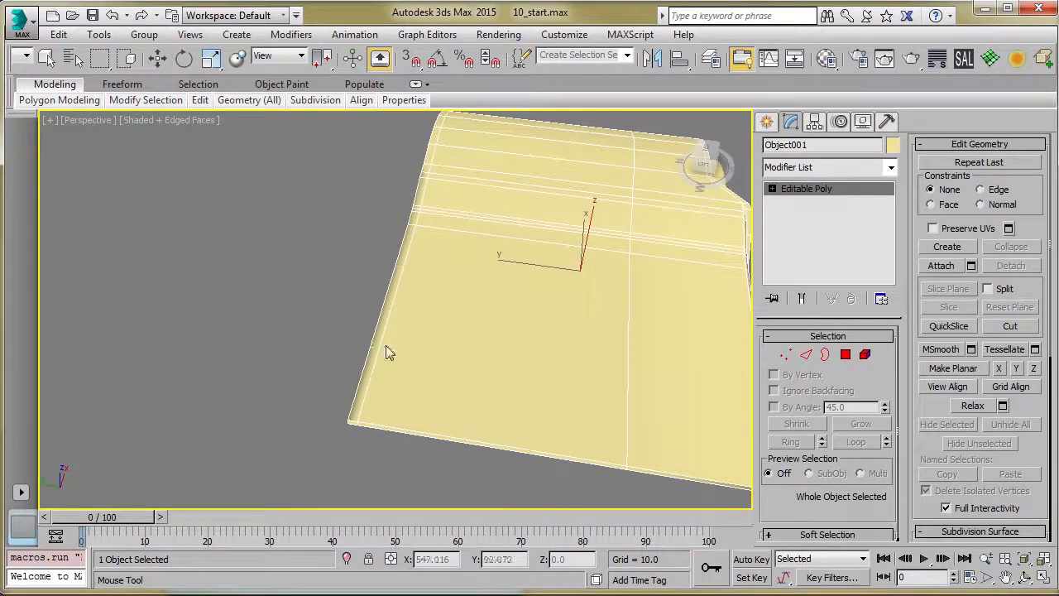
pyautogui.moveTo(362, 362)
pyautogui.keyDown('alt'); pyautogui.mouseDown(button='middle')
pyautogui.moveTo(349, 383)
pyautogui.moveTo(273, 367)
pyautogui.moveTo(326, 378)
pyautogui.moveTo(334, 337)
pyautogui.moveTo(371, 314)
pyautogui.moveTo(404, 330)
pyautogui.moveTo(342, 338)
pyautogui.mouseUp(button='middle'); pyautogui.keyUp('alt')
pyautogui.scroll(10, 390, 320)
# Step: Connect the ring of short edges across the front thickness of flange and sleeve with 2 segments and a pinch of 1
pyautogui.press('2')
pyautogui.press('w')
pyautogui.keyDown('alt'); pyautogui.moveTo(504, 259); pyautogui.dragTo(356, 320, button='middle'); pyautogui.keyUp('alt')
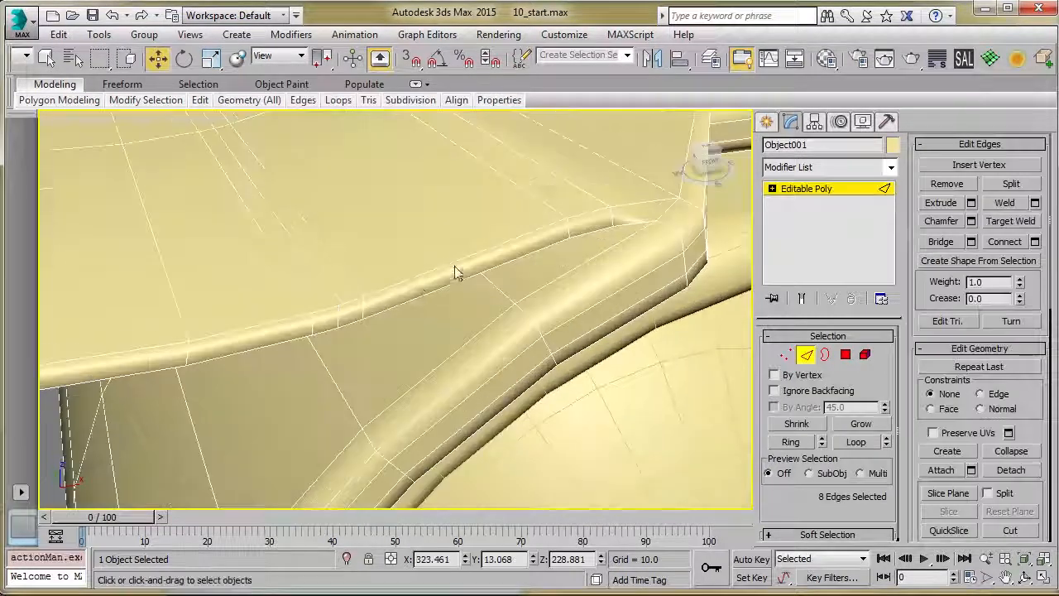
pyautogui.click(361, 310)
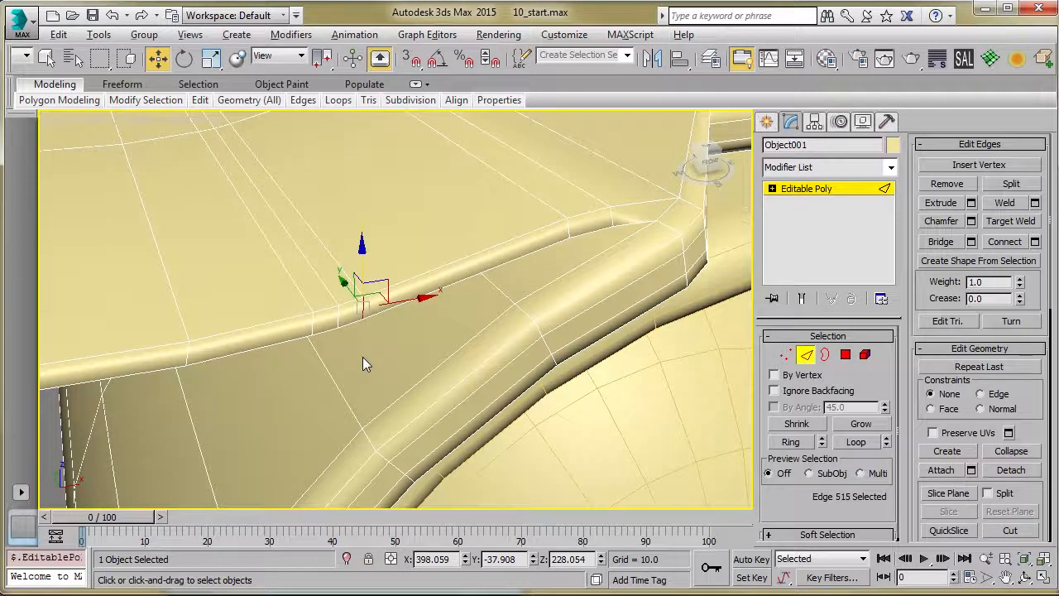
pyautogui.hotkey('alt', 'r')
pyautogui.hotkey('ctrl', 'shift', 'e')
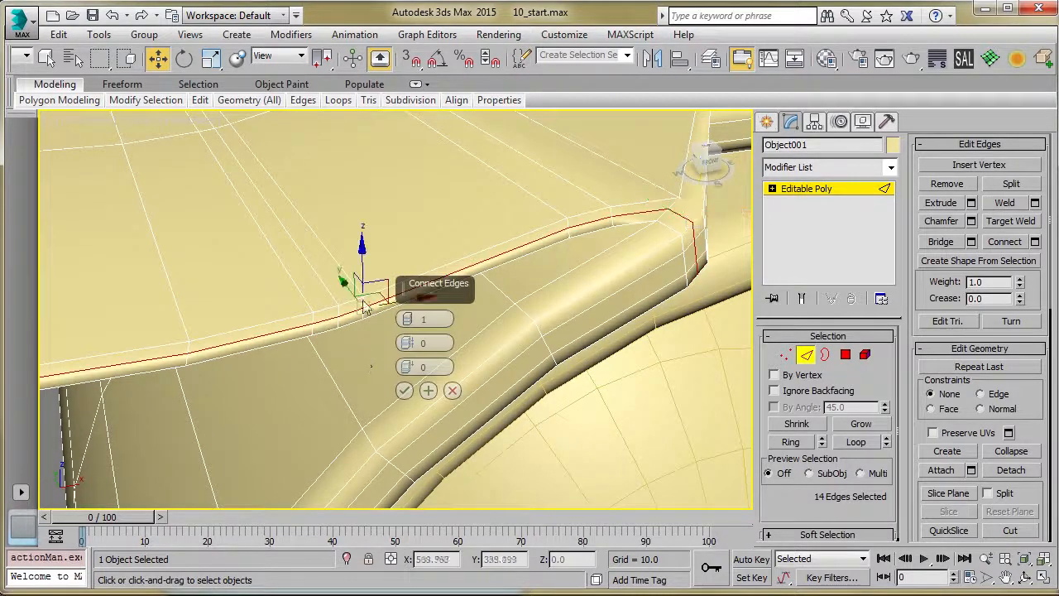
pyautogui.click(408, 348)
pyautogui.scroll(3, 398, 321)
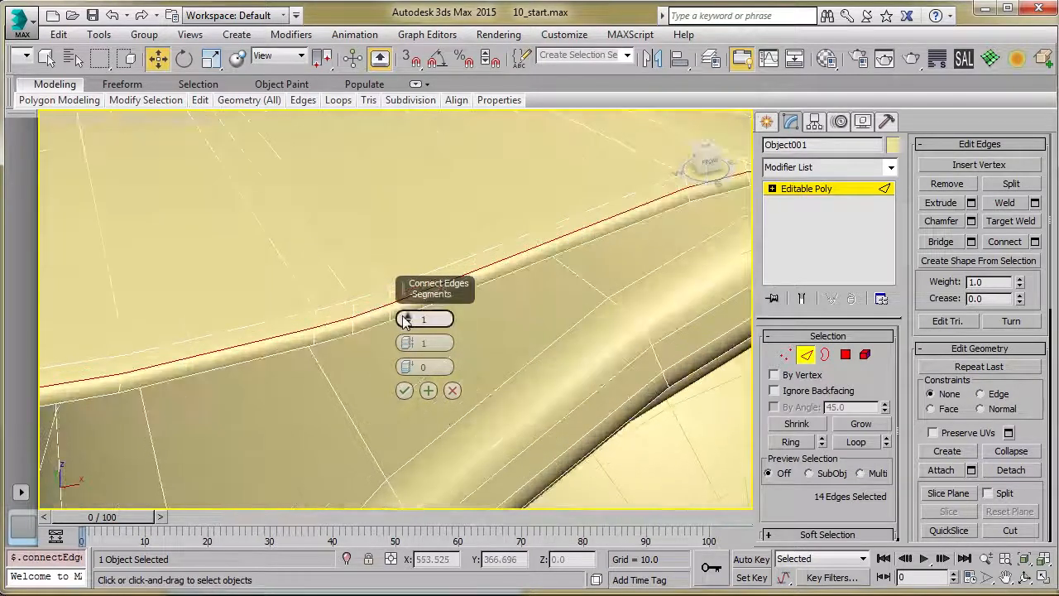
pyautogui.moveTo(406, 320); pyautogui.dragTo(406, 317)
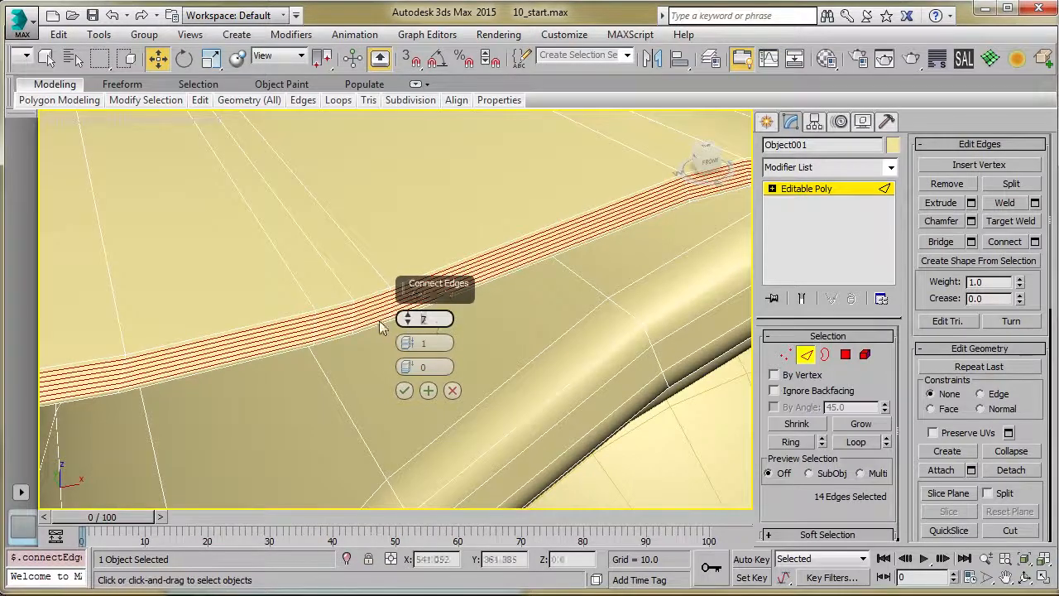
pyautogui.press('Return')
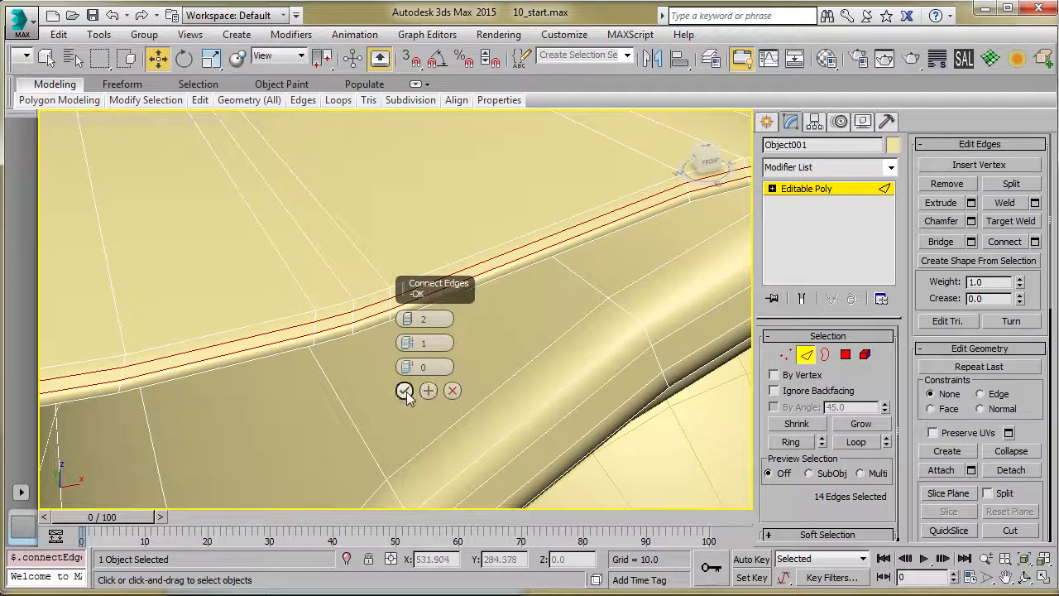
pyautogui.click(404, 390)
pyautogui.keyDown('alt'); pyautogui.moveTo(404, 389); pyautogui.dragTo(461, 304, button='middle'); pyautogui.keyUp('alt')
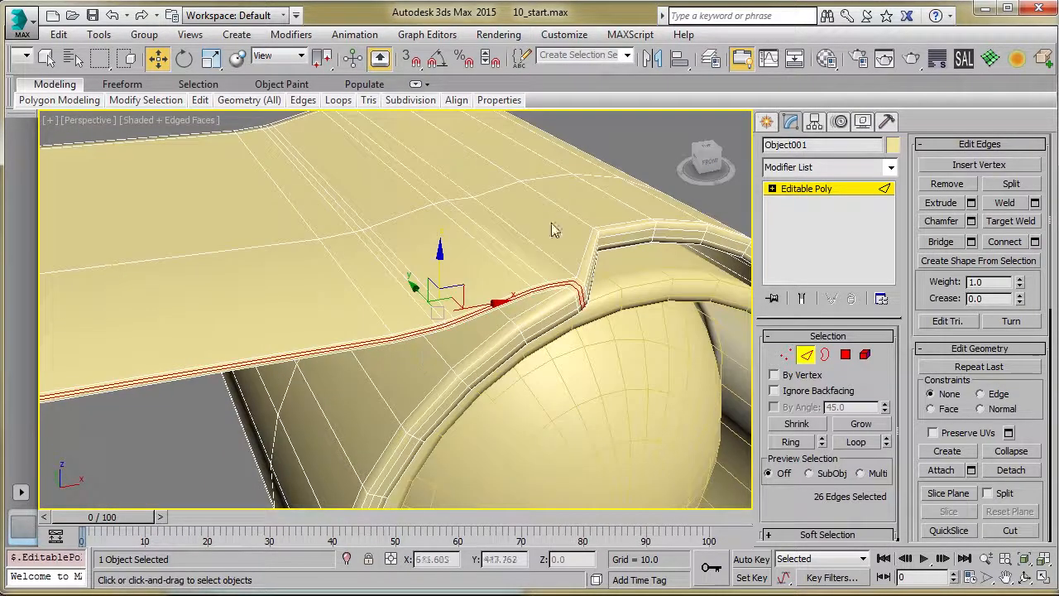
# Step: Insert an edge loop just behind the front rim of the flange and sleeve with SwiftLoop
pyautogui.moveTo(201, 100)
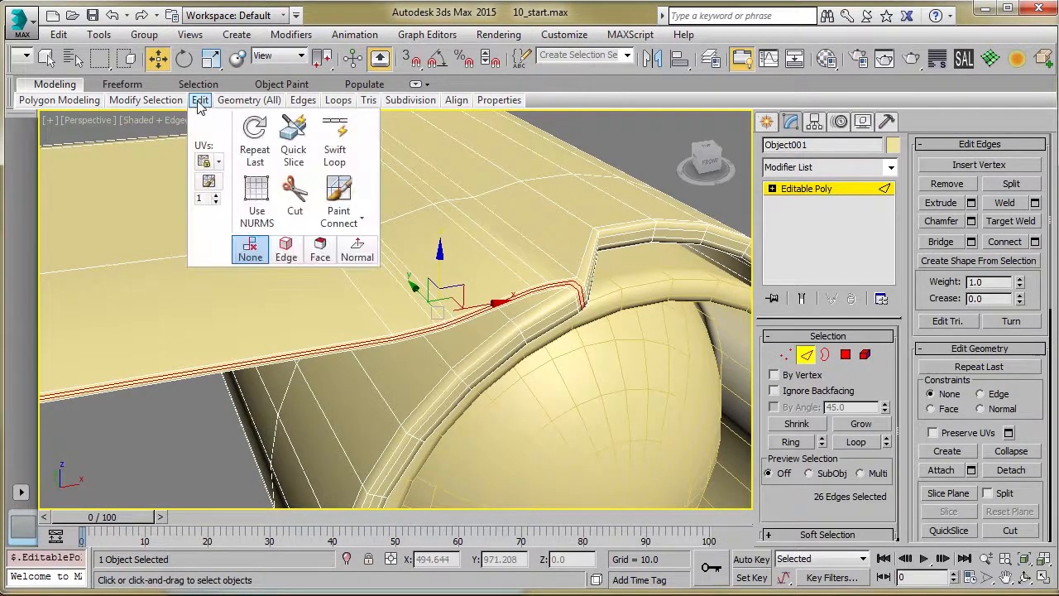
pyautogui.click(334, 142)
pyautogui.click(447, 321)
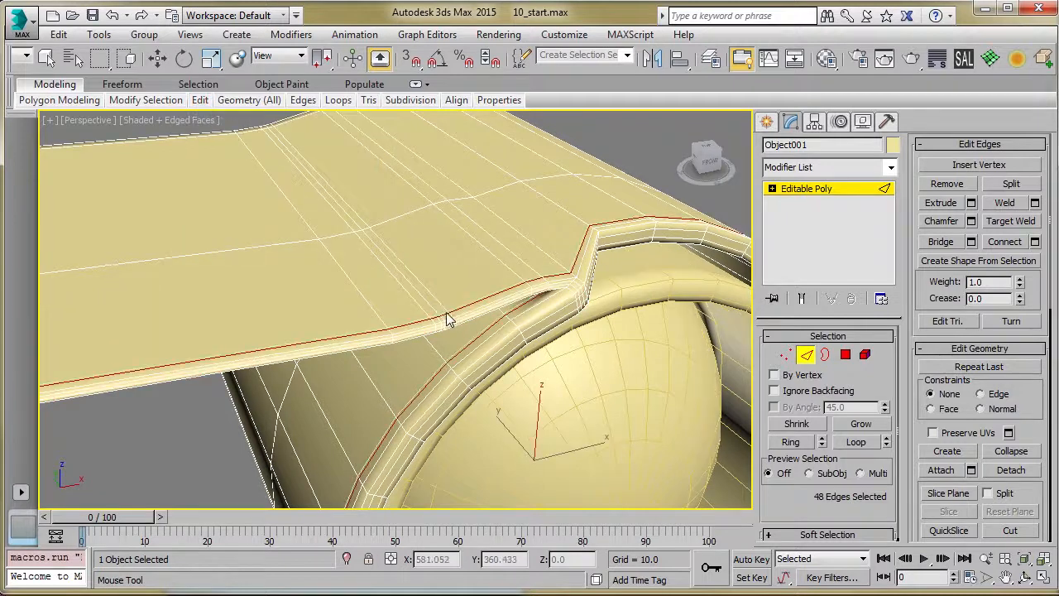
pyautogui.press('w')
pyautogui.click(801, 354)
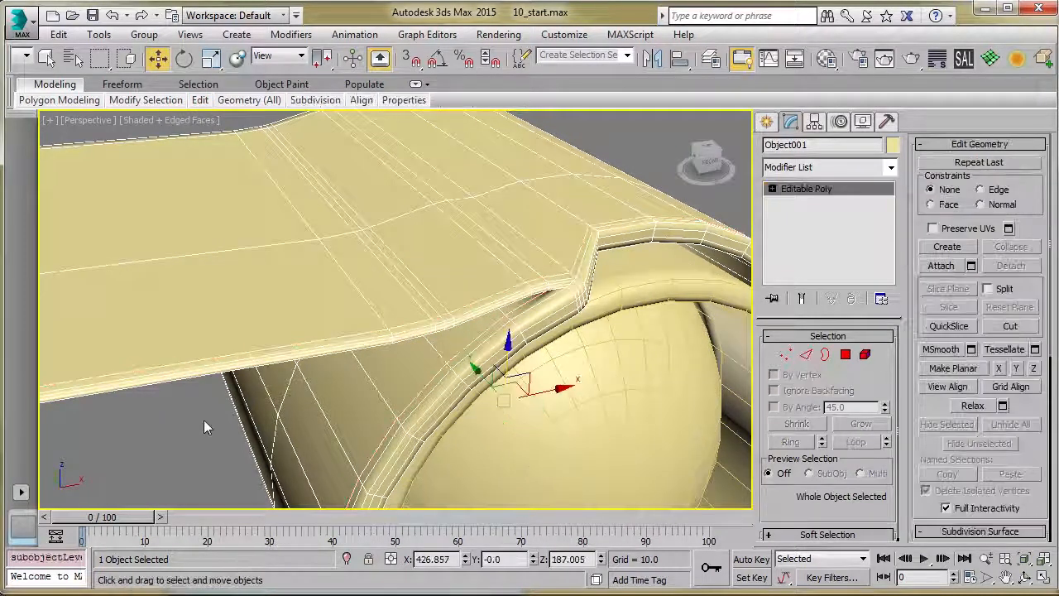
# Step: Examine the shaded model without edges around the car body and the lamp assembly
pyautogui.click(203, 420)
pyautogui.press('F4')
pyautogui.scroll(-6, 203, 420)
pyautogui.keyDown('alt'); pyautogui.moveTo(245, 416); pyautogui.dragTo(344, 373, button='middle'); pyautogui.keyUp('alt')
pyautogui.scroll(5, 224, 389)
pyautogui.scroll(-3, 226, 388)
pyautogui.scroll(4, 365, 298)
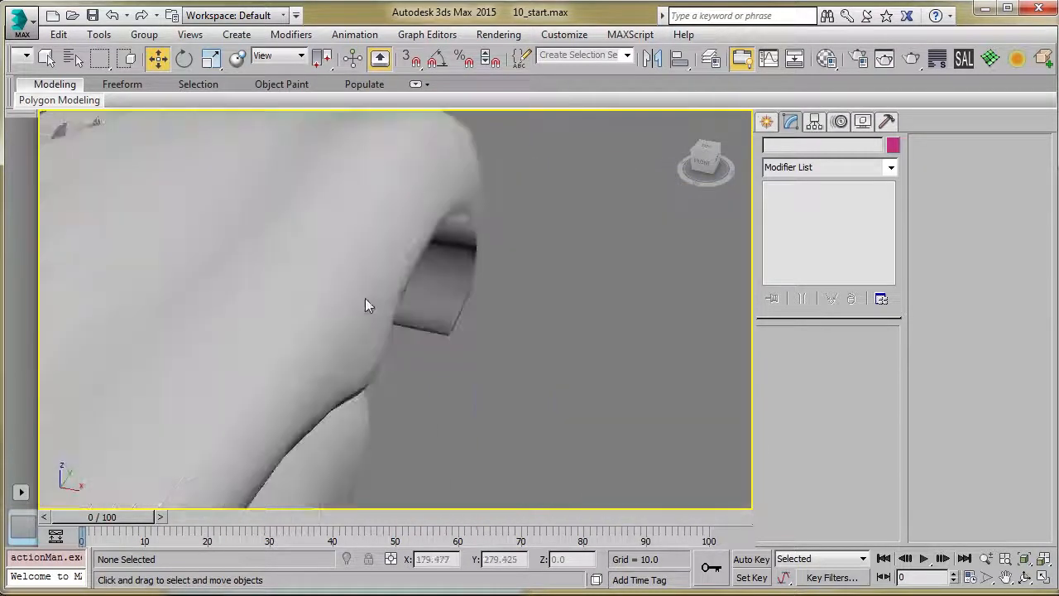
pyautogui.scroll(-4, 381, 303)
pyautogui.keyDown('alt'); pyautogui.moveTo(482, 347); pyautogui.dragTo(455, 306, button='middle'); pyautogui.keyUp('alt')
pyautogui.moveTo(360, 337); pyautogui.dragTo(460, 317, button='middle')
pyautogui.scroll(-4, 378, 354)
# Step: Delete the projector lamp with its housing and the flanged outer sleeve
pyautogui.click(460, 316)
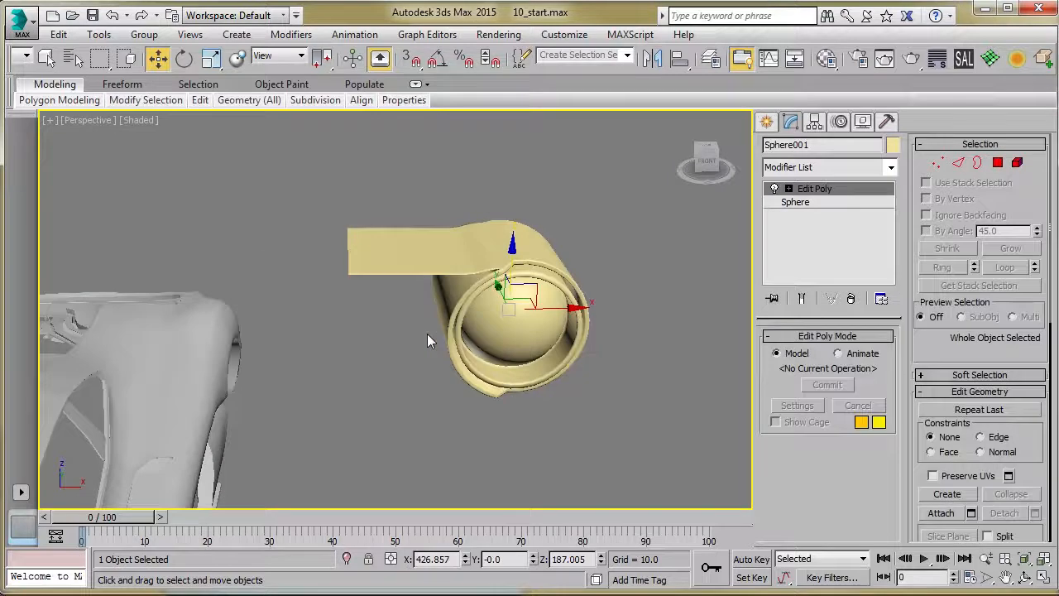
pyautogui.press('Delete')
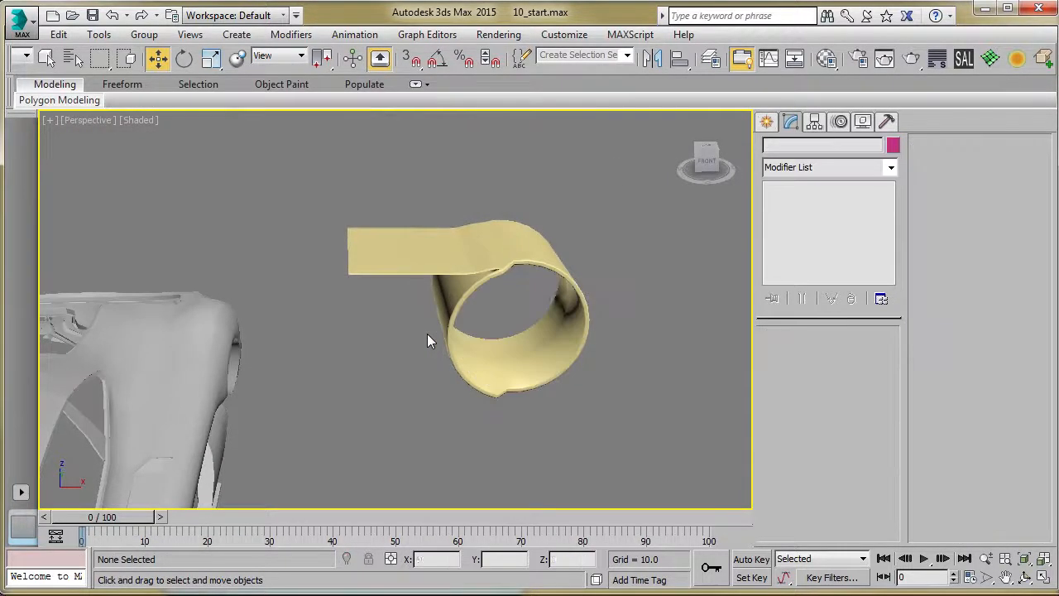
pyautogui.moveTo(615, 276); pyautogui.dragTo(319, 406)
pyautogui.press('Delete')
# Step: Add a new Edit Poly modifier to the car body above the existing Edit Poly and below Symmetry
pyautogui.scroll(-4, 312, 406)
pyautogui.moveTo(312, 406); pyautogui.dragTo(303, 374, button='middle')
pyautogui.scroll(-3, 382, 349)
pyautogui.moveTo(282, 422); pyautogui.dragTo(326, 399, button='middle')
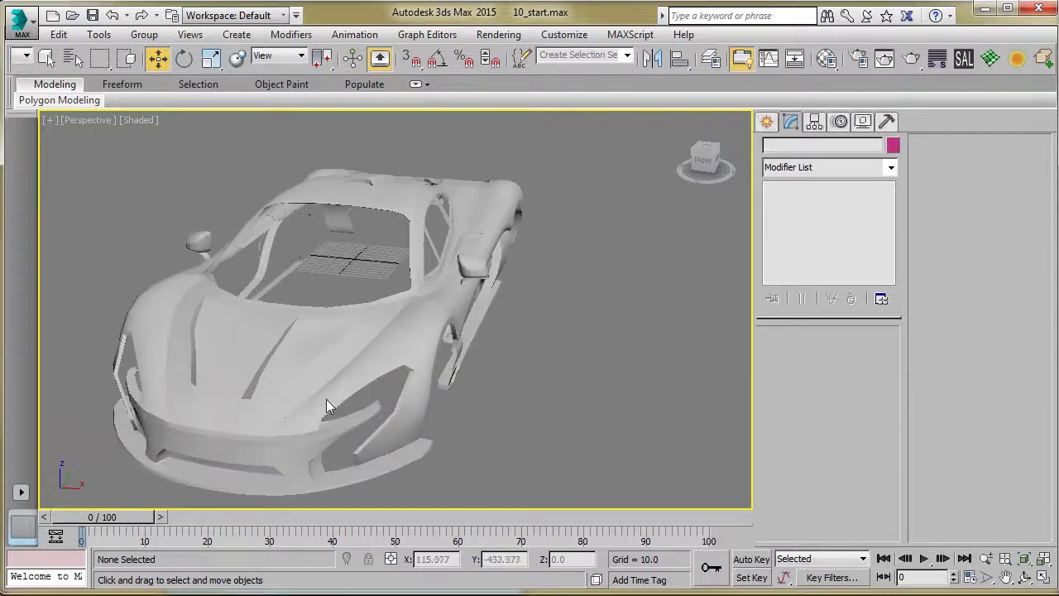
pyautogui.click(325, 412)
pyautogui.press('F4')
pyautogui.scroll(5, 348, 397)
pyautogui.scroll(2, 369, 374)
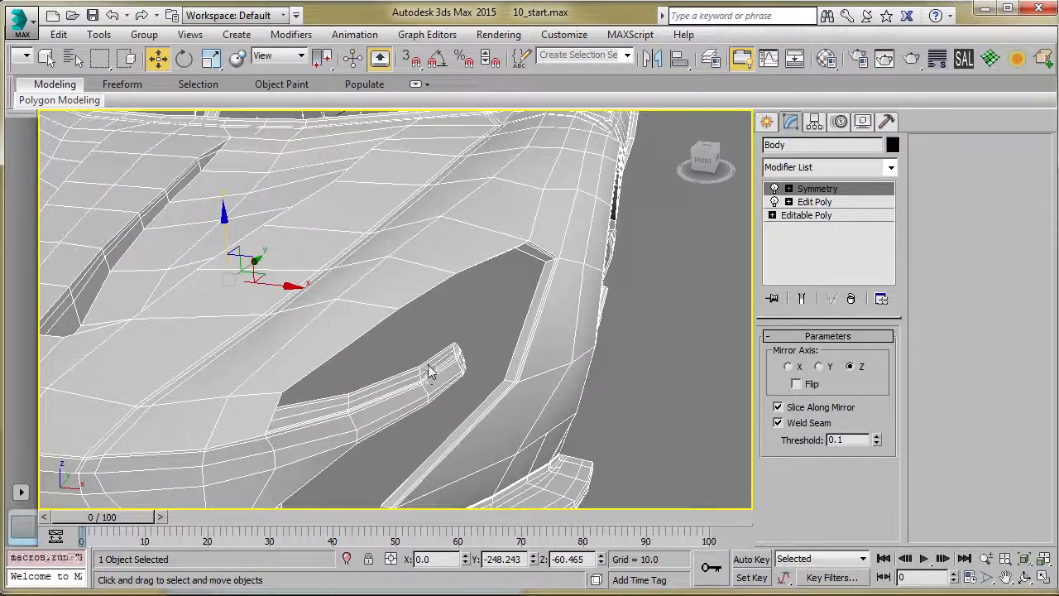
pyautogui.click(814, 202)
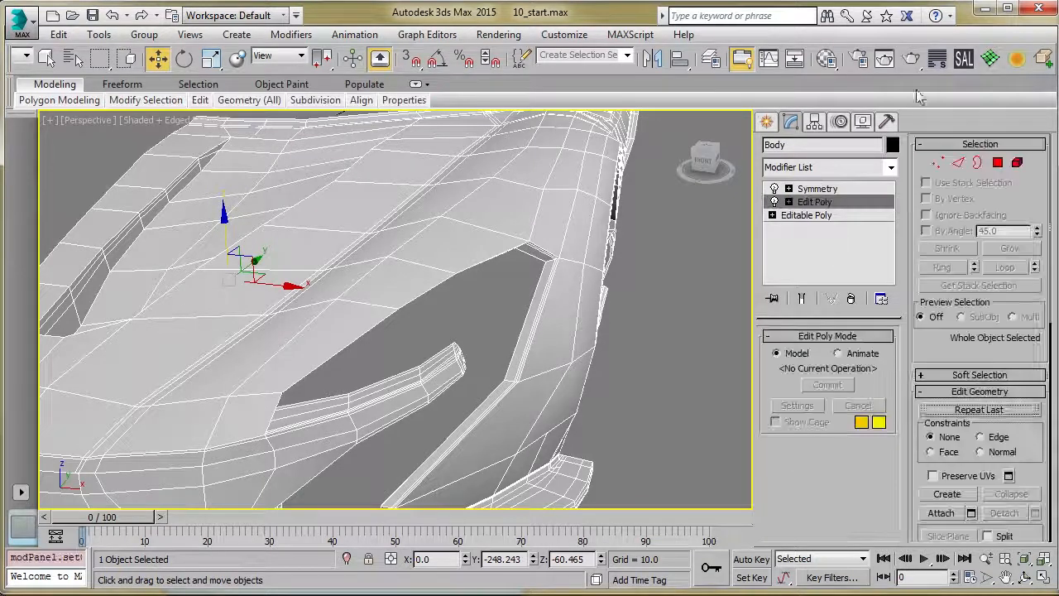
pyautogui.click(989, 66)
pyautogui.moveTo(454, 321); pyautogui.dragTo(467, 299, button='middle')
# Step: Select the body's inner rim polygons along the outer side and upper edge of the headlight opening
pyautogui.press('4')
pyautogui.click(530, 323)
pyautogui.keyDown('alt'); pyautogui.moveTo(528, 319); pyautogui.dragTo(459, 266, button='middle'); pyautogui.keyUp('alt')
pyautogui.keyDown('ctrl'); pyautogui.click(556, 250); pyautogui.keyUp('ctrl')
pyautogui.keyDown('ctrl'); pyautogui.click(472, 256); pyautogui.keyUp('ctrl')
pyautogui.hotkey('ctrl', 'z')
pyautogui.keyDown('ctrl'); pyautogui.click(486, 253); pyautogui.keyUp('ctrl')
pyautogui.keyDown('ctrl'); pyautogui.click(432, 265); pyautogui.keyUp('ctrl')
pyautogui.keyDown('ctrl'); pyautogui.click(330, 294); pyautogui.keyUp('ctrl')
pyautogui.keyDown('alt'); pyautogui.moveTo(330, 294); pyautogui.dragTo(291, 346, button='middle'); pyautogui.keyUp('alt')
pyautogui.hotkey('ctrl', 'z')
pyautogui.keyDown('ctrl'); pyautogui.click(329, 296); pyautogui.keyUp('ctrl')
pyautogui.scroll(5, 341, 224)
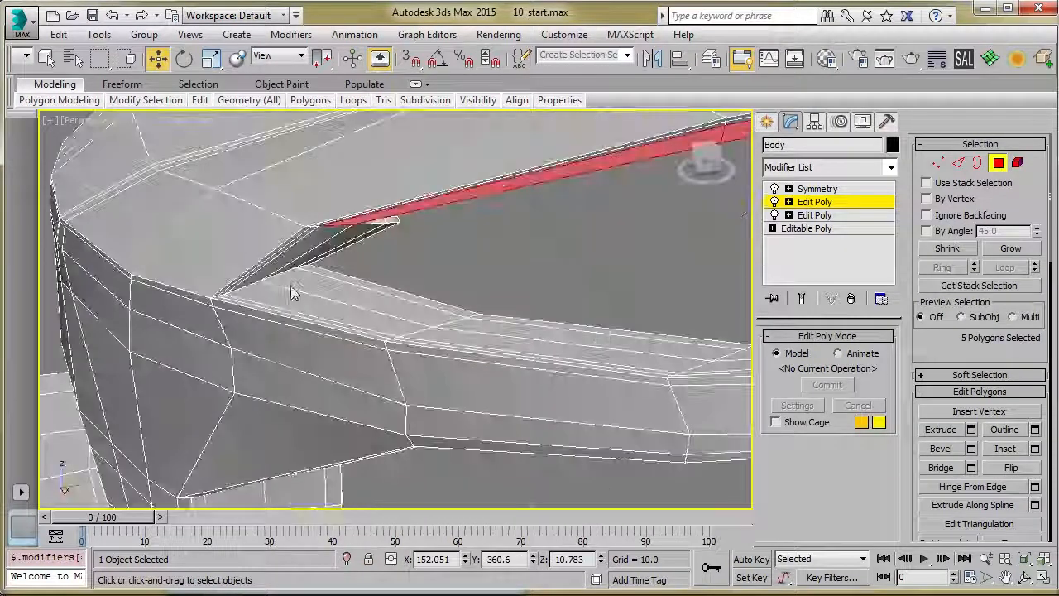
# Step: Add the rim polygons at the opening's front corner and along its lower arm to the selection
pyautogui.scroll(1, 301, 254)
pyautogui.scroll(-1, 298, 253)
pyautogui.moveTo(298, 254)
pyautogui.keyDown('alt'); pyautogui.mouseDown(button='middle')
pyautogui.moveTo(298, 270)
pyautogui.moveTo(307, 260)
pyautogui.mouseUp(button='middle'); pyautogui.keyUp('alt')
pyautogui.keyDown('ctrl'); pyautogui.click(306, 257); pyautogui.keyUp('ctrl')
pyautogui.keyDown('ctrl'); pyautogui.click(397, 325); pyautogui.keyUp('ctrl')
pyautogui.keyDown('ctrl'); pyautogui.click(454, 345); pyautogui.keyUp('ctrl')
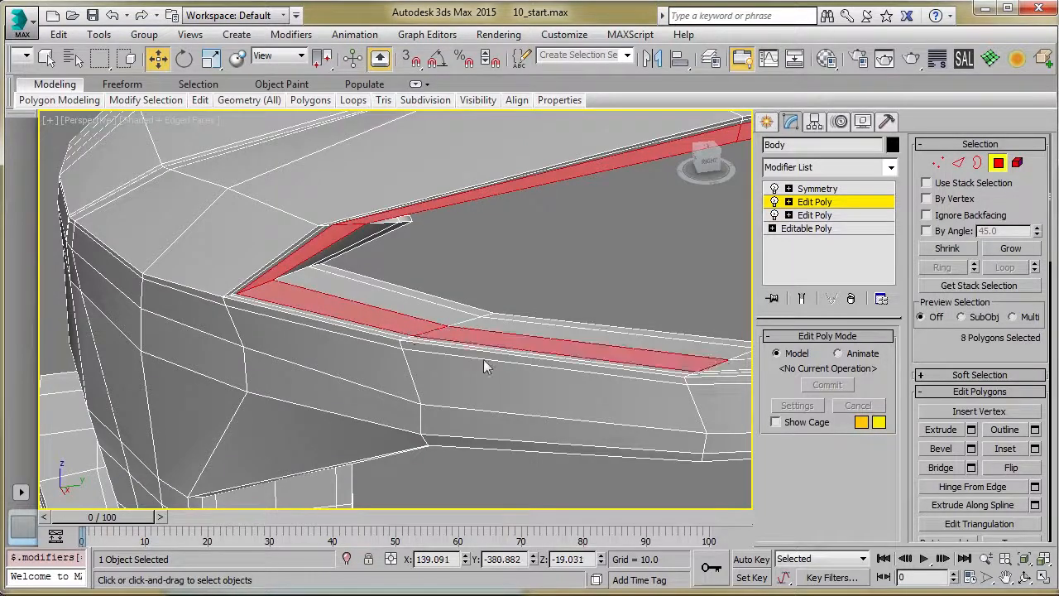
pyautogui.keyDown('alt'); pyautogui.moveTo(453, 346); pyautogui.dragTo(417, 383, button='middle'); pyautogui.keyUp('alt')
pyautogui.keyDown('ctrl'); pyautogui.click(512, 382); pyautogui.keyUp('ctrl')
pyautogui.keyDown('alt'); pyautogui.moveTo(512, 382); pyautogui.dragTo(489, 390, button='middle'); pyautogui.keyUp('alt')
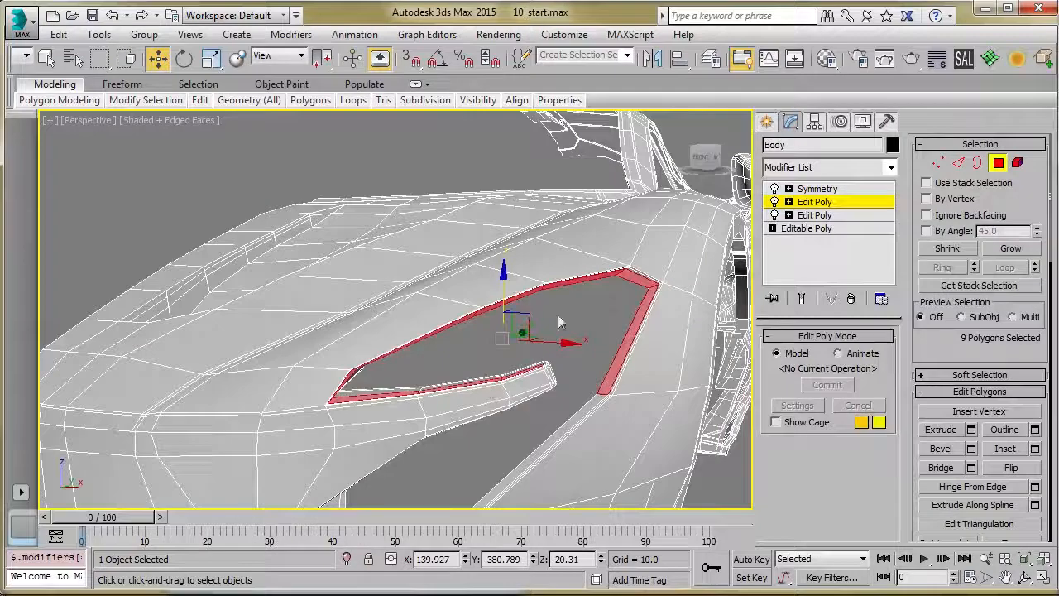
pyautogui.moveTo(490, 343); pyautogui.dragTo(432, 339, button='middle')
pyautogui.keyDown('alt'); pyautogui.moveTo(482, 287); pyautogui.dragTo(401, 331, button='middle'); pyautogui.keyUp('alt')
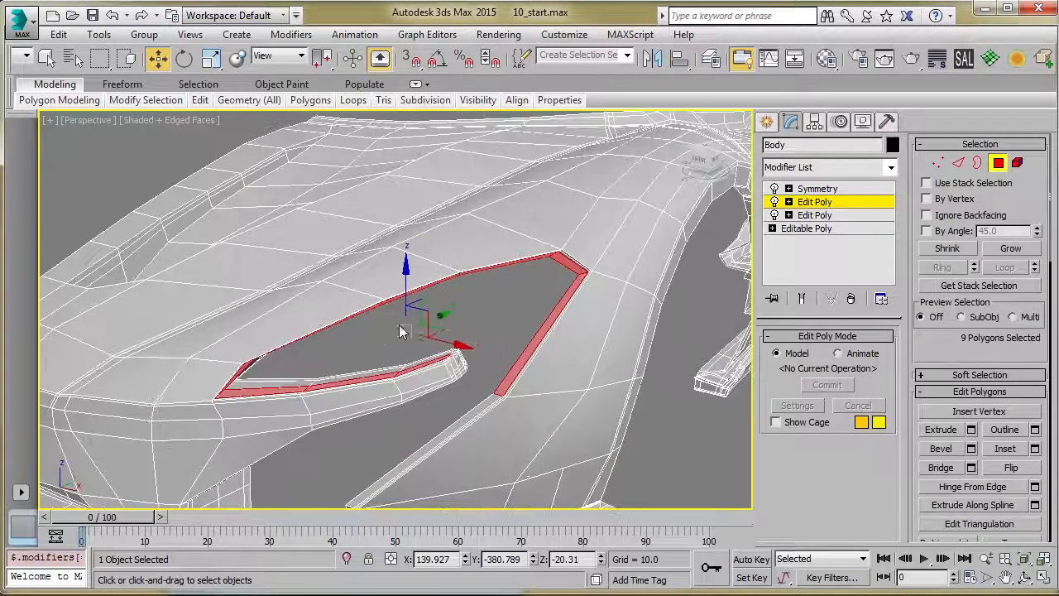
pyautogui.keyDown('alt'); pyautogui.moveTo(556, 354); pyautogui.dragTo(435, 332, button='middle'); pyautogui.keyUp('alt')
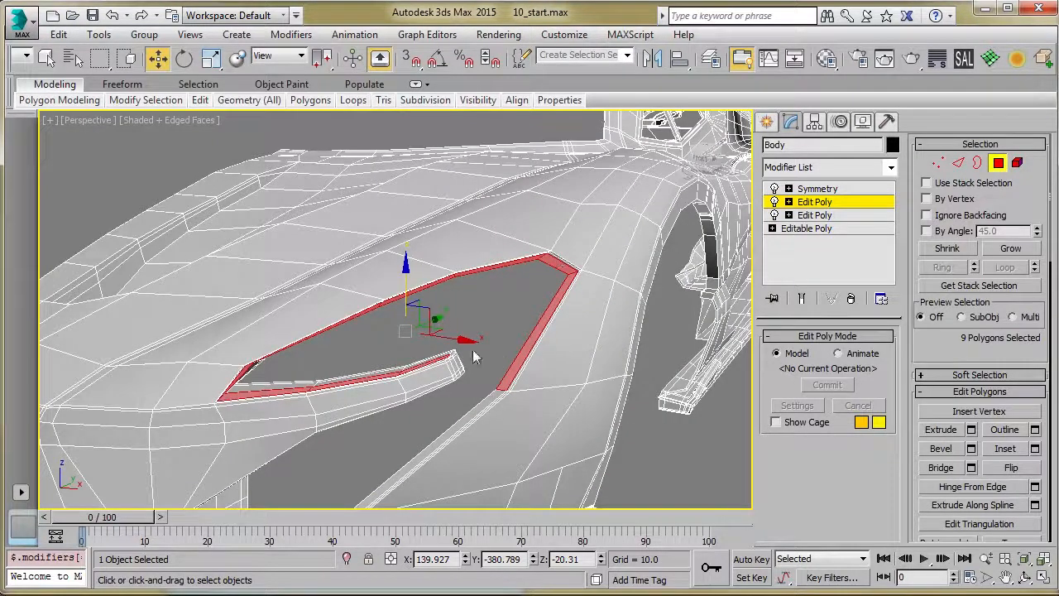
pyautogui.keyDown('alt'); pyautogui.moveTo(339, 355); pyautogui.dragTo(513, 263, button='middle'); pyautogui.keyUp('alt')
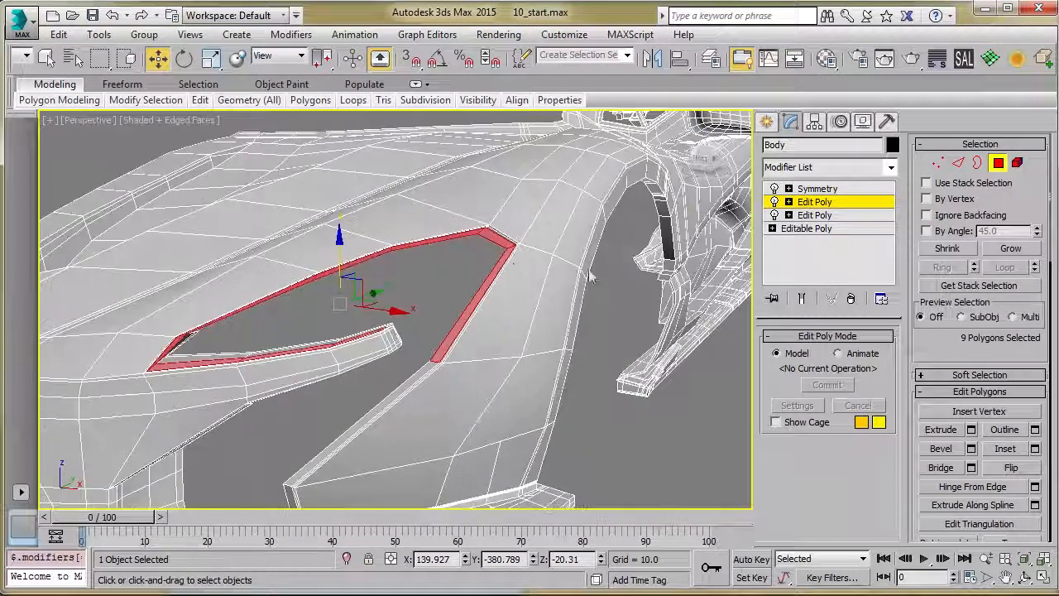
# Step: Detach the selected headlight rim polygons as a clone named Object001
pyautogui.scroll(-5, 943, 339)
pyautogui.scroll(-10, 985, 339)
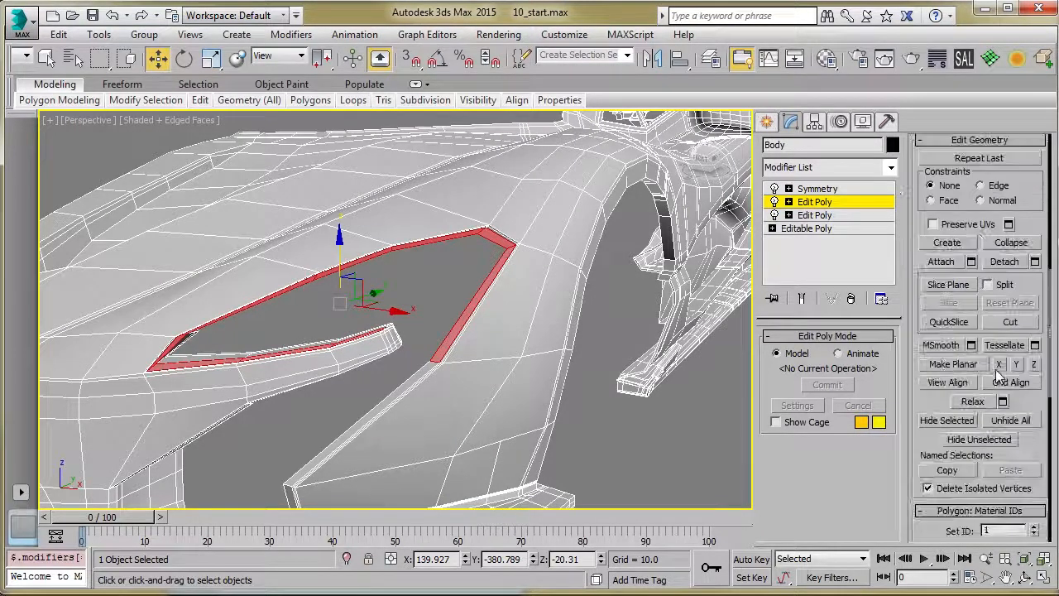
pyautogui.click(1035, 262)
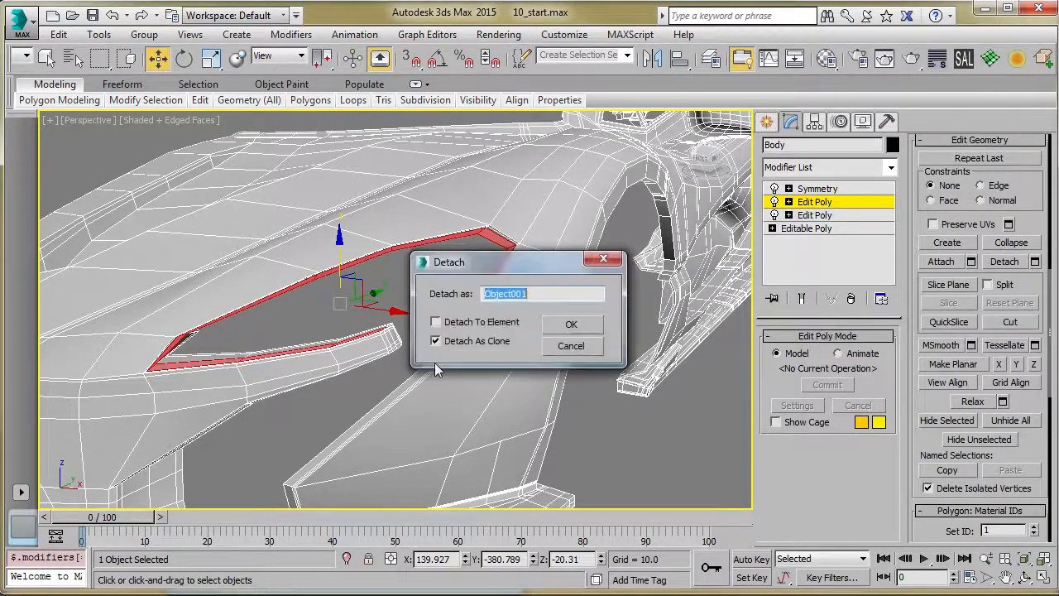
pyautogui.click(586, 323)
# Step: Leave the body's polygon editing, select the detached rim strip and isolate it
pyautogui.click(804, 201)
pyautogui.click(406, 287)
pyautogui.click(502, 257)
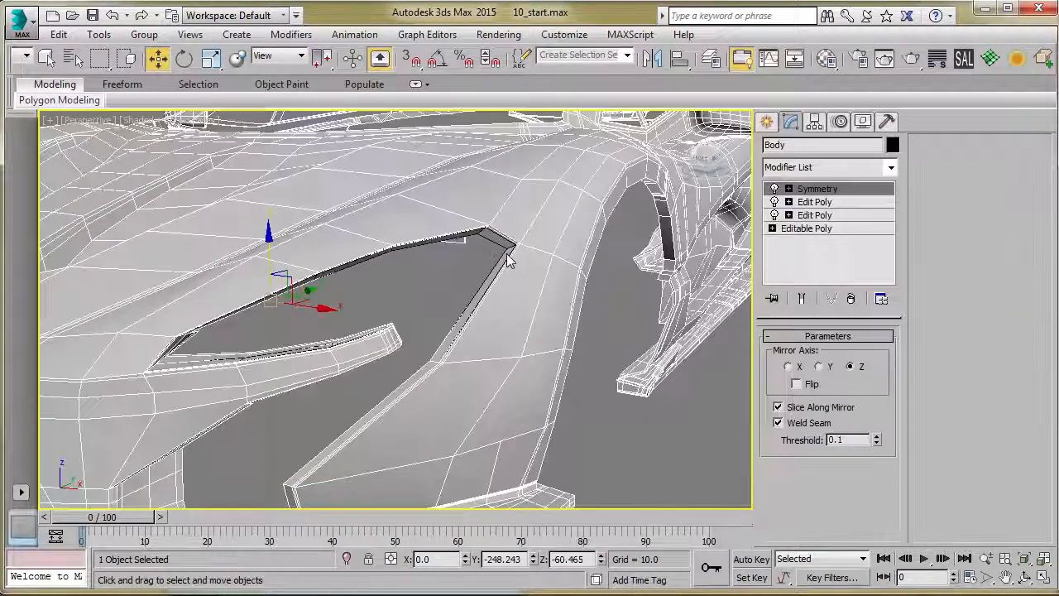
pyautogui.click(508, 258)
pyautogui.keyDown('alt'); pyautogui.moveTo(462, 286); pyautogui.dragTo(537, 281, button='middle'); pyautogui.keyUp('alt')
pyautogui.scroll(2, 459, 297)
pyautogui.scroll(1, 459, 296)
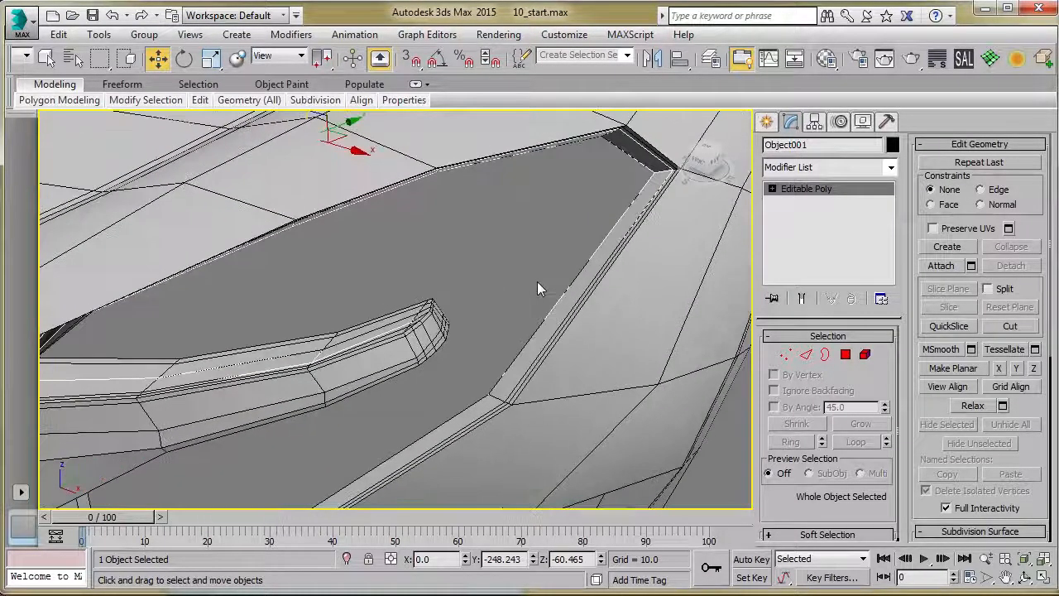
pyautogui.hotkey('alt', 'q')
pyautogui.scroll(1, 487, 312)
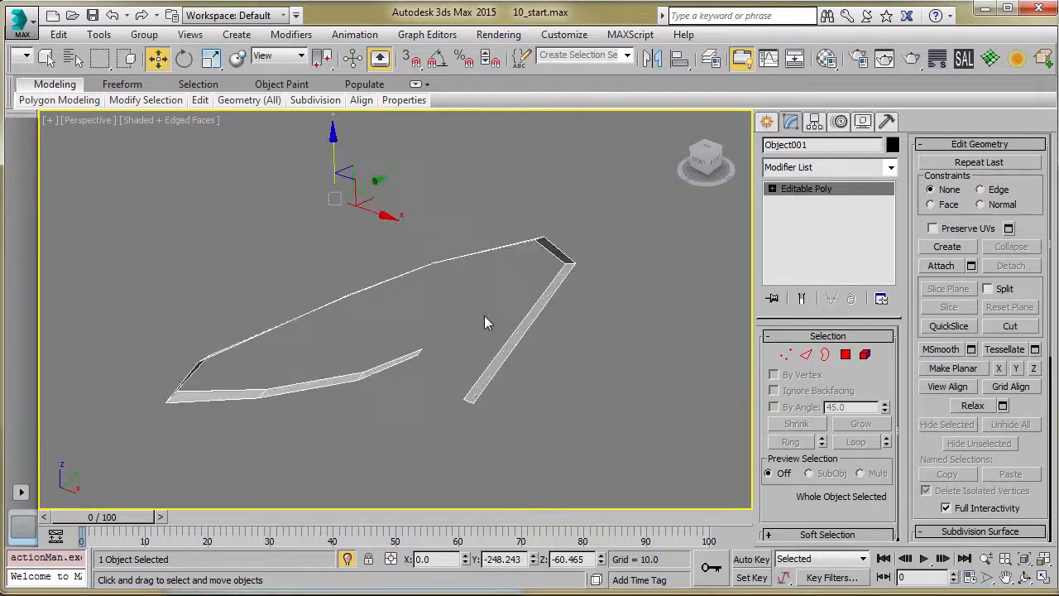
pyautogui.scroll(1, 483, 317)
pyautogui.keyDown('alt'); pyautogui.moveTo(482, 323); pyautogui.dragTo(501, 298, button='middle'); pyautogui.keyUp('alt')
# Step: Extrude the open end edge of the rim strip's lower arm in successive segments curving down towards the outer side strip
pyautogui.press('2')
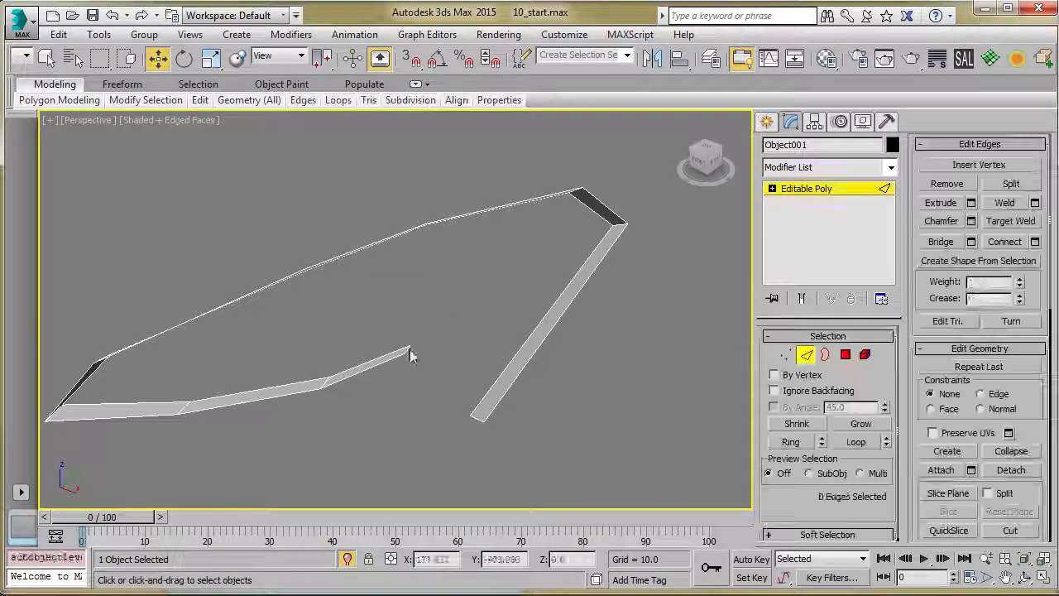
pyautogui.click(409, 352)
pyautogui.keyDown('shift'); pyautogui.moveTo(450, 370); pyautogui.dragTo(492, 364); pyautogui.keyUp('shift')
pyautogui.keyDown('alt'); pyautogui.moveTo(492, 364); pyautogui.dragTo(501, 357, button='middle'); pyautogui.keyUp('alt')
pyautogui.moveTo(470, 342); pyautogui.dragTo(475, 359)
pyautogui.keyDown('alt'); pyautogui.moveTo(475, 359); pyautogui.dragTo(487, 329, button='middle'); pyautogui.keyUp('alt')
pyautogui.scroll(4, 501, 347)
pyautogui.moveTo(461, 282)
pyautogui.mouseDown()
pyautogui.moveTo(482, 293)
pyautogui.moveTo(467, 299)
pyautogui.mouseUp()
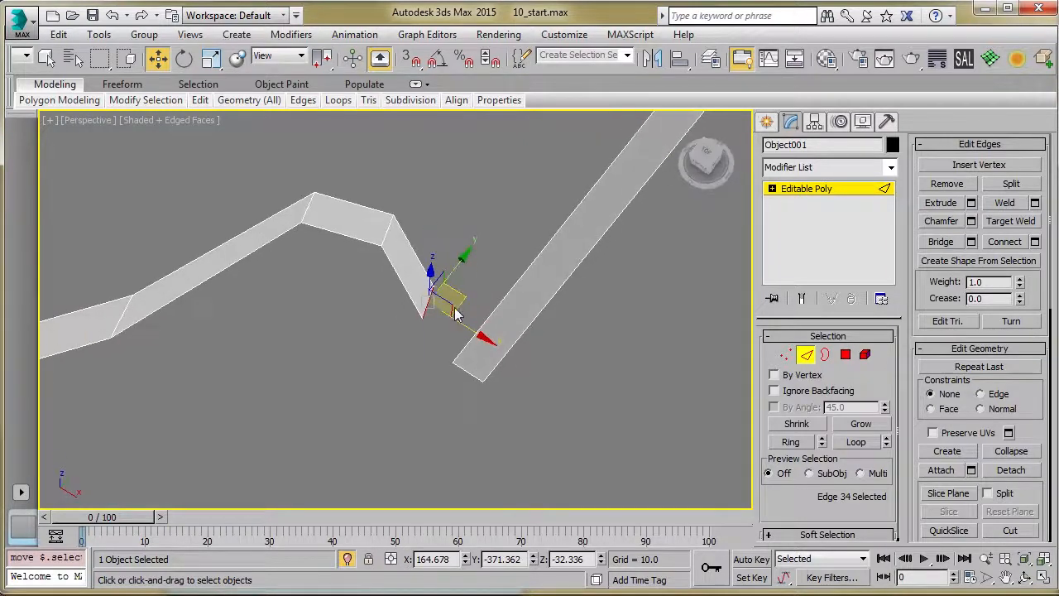
pyautogui.moveTo(466, 311); pyautogui.dragTo(472, 325)
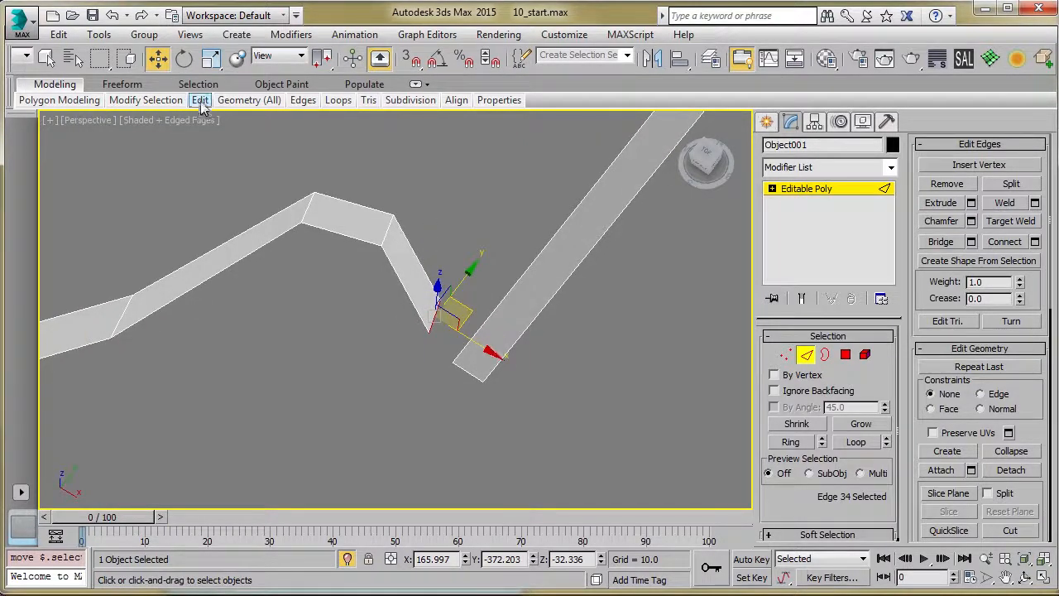
# Step: Insert an edge loop across the outer side strip near its lower end with Swift Loop
pyautogui.moveTo(203, 112)
pyautogui.click(333, 146)
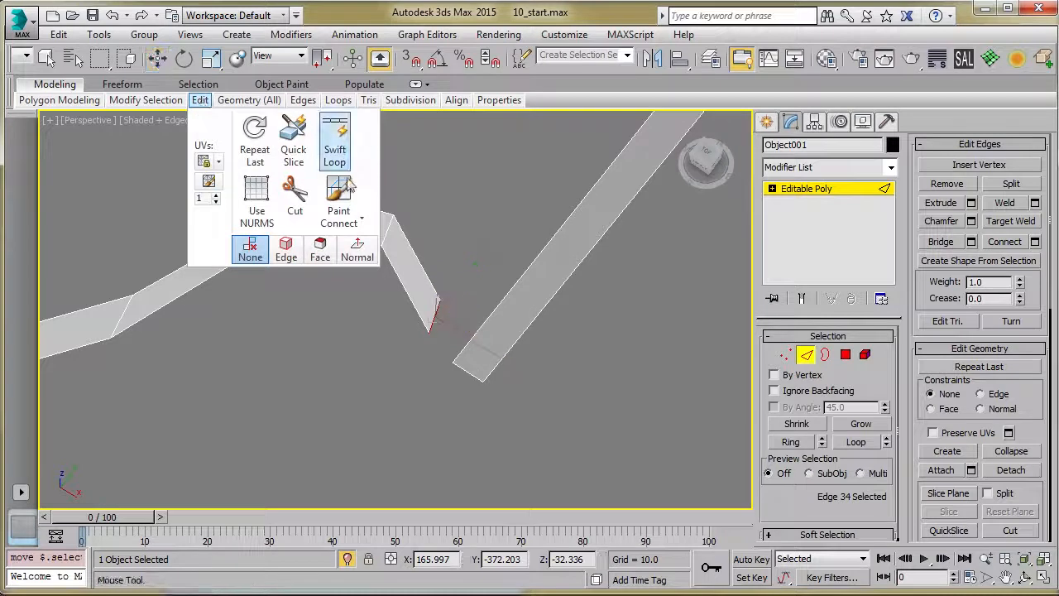
pyautogui.rightClick(484, 346)
# Step: Bridge the extruded arm's end edge to the facing edge at the lower end of the outer side strip
pyautogui.click(436, 323)
pyautogui.keyDown('ctrl'); pyautogui.click(452, 356); pyautogui.keyUp('ctrl')
pyautogui.hotkey('ctrl', 'shift', 'b')
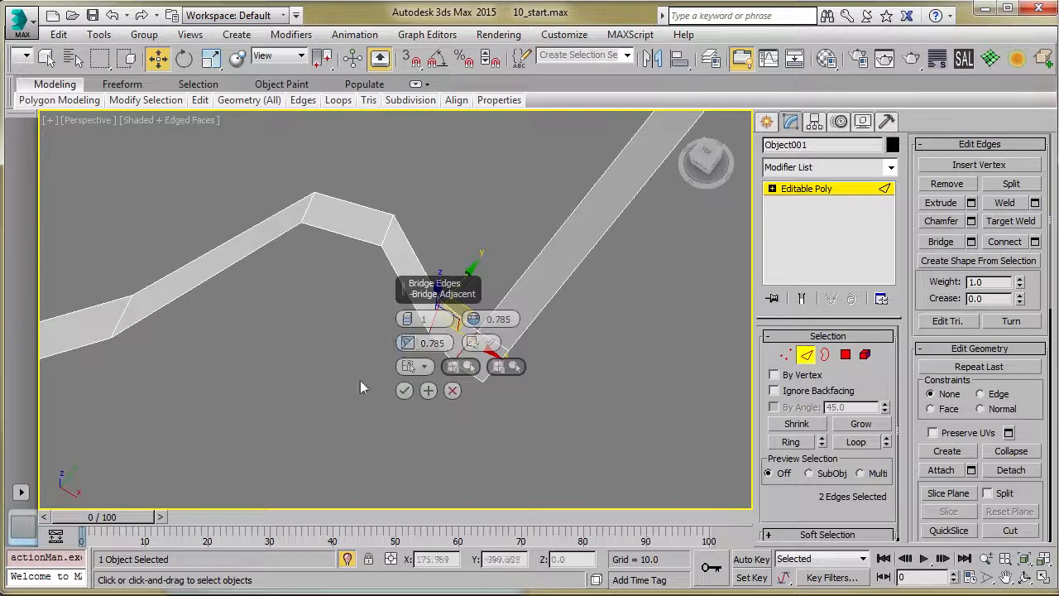
pyautogui.click(406, 393)
pyautogui.keyDown('alt'); pyautogui.moveTo(346, 438); pyautogui.dragTo(380, 345, button='middle'); pyautogui.keyUp('alt')
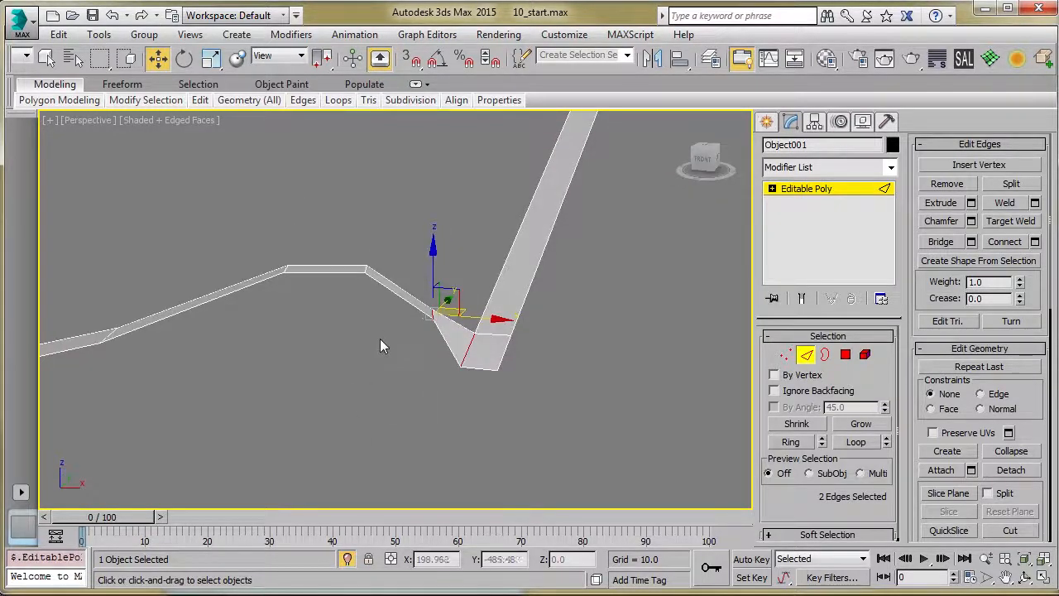
# Step: Reposition the vertex pairs along the new connecting segments to shape the curve between the lower arm and the outer strip
pyautogui.press('1')
pyautogui.moveTo(474, 254); pyautogui.dragTo(426, 336)
pyautogui.moveTo(454, 301); pyautogui.dragTo(378, 261)
pyautogui.click(268, 244)
pyautogui.scroll(-2, 336, 253)
pyautogui.keyDown('alt'); pyautogui.moveTo(336, 252); pyautogui.dragTo(379, 292, button='middle'); pyautogui.keyUp('alt')
pyautogui.moveTo(443, 269); pyautogui.dragTo(395, 324)
pyautogui.moveTo(414, 249); pyautogui.dragTo(414, 253)
pyautogui.keyDown('alt'); pyautogui.moveTo(416, 259); pyautogui.dragTo(398, 337, button='middle'); pyautogui.keyUp('alt')
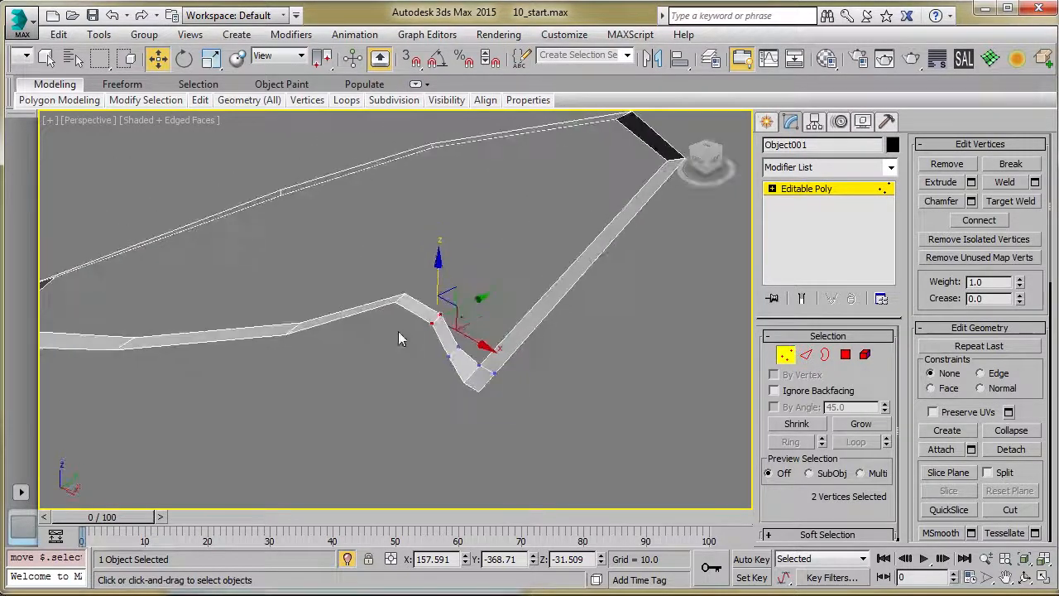
# Step: Leave isolation to show the car body around the rim strip and unhide all of the strip's vertices
pyautogui.click(785, 355)
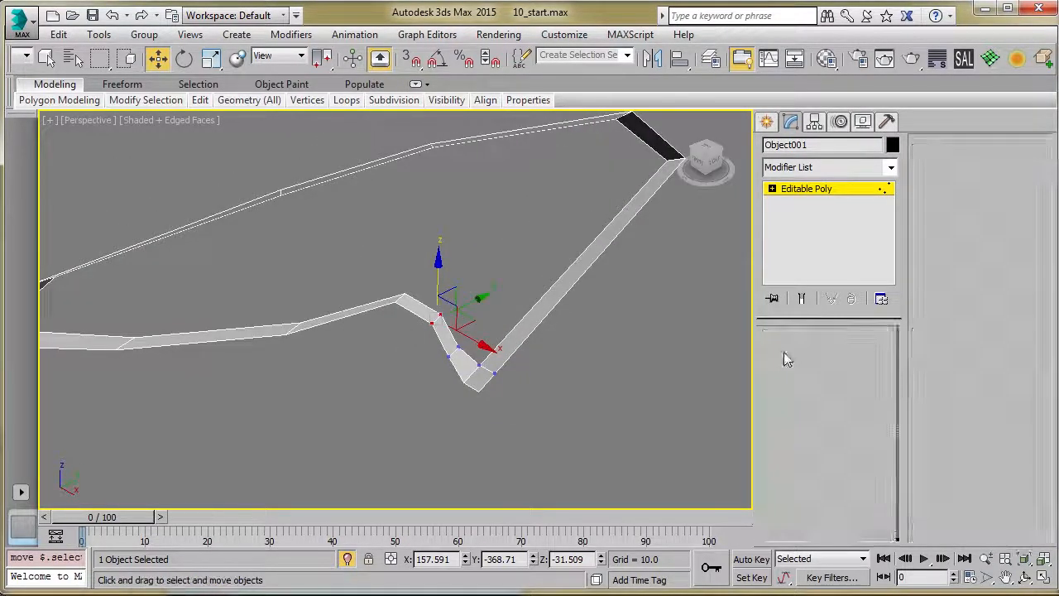
pyautogui.click(345, 560)
pyautogui.scroll(-3, 352, 427)
pyautogui.keyDown('alt'); pyautogui.moveTo(355, 420); pyautogui.dragTo(382, 397, button='middle'); pyautogui.keyUp('alt')
pyautogui.scroll(5, 381, 398)
pyautogui.press('1')
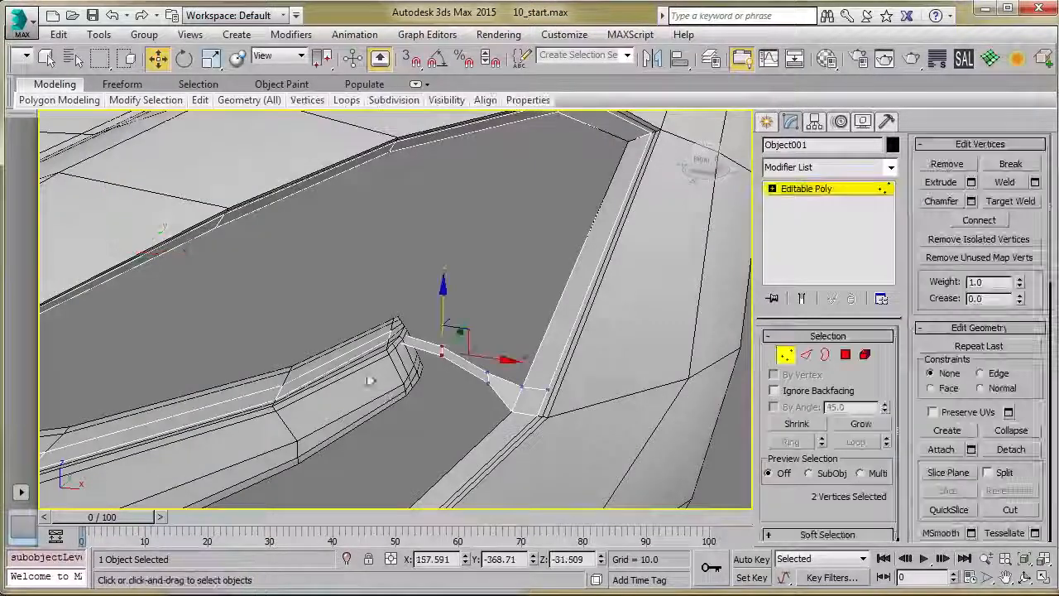
pyautogui.scroll(-5, 1039, 395)
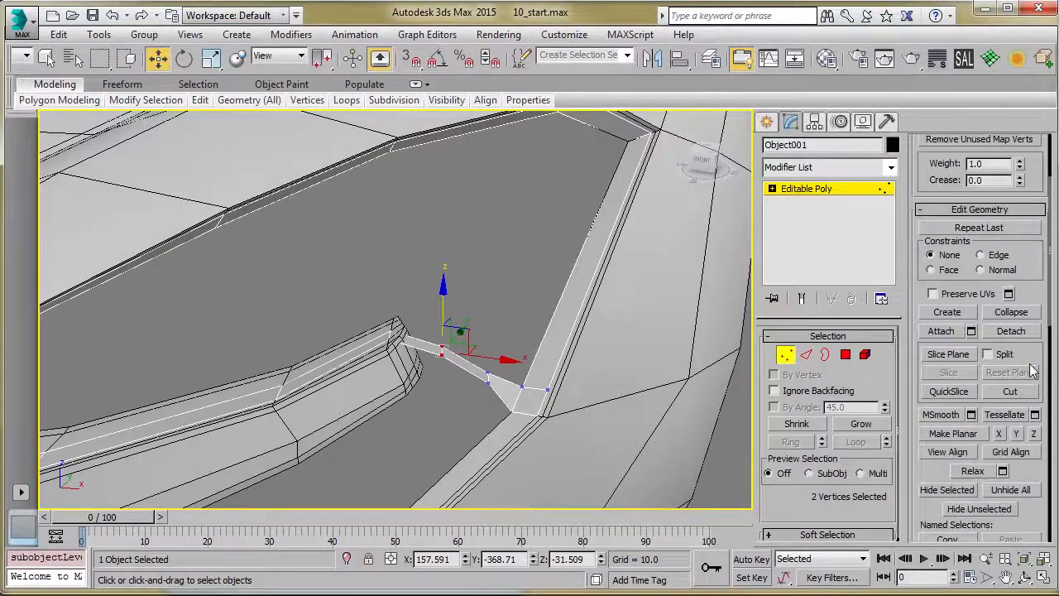
pyautogui.click(1018, 367)
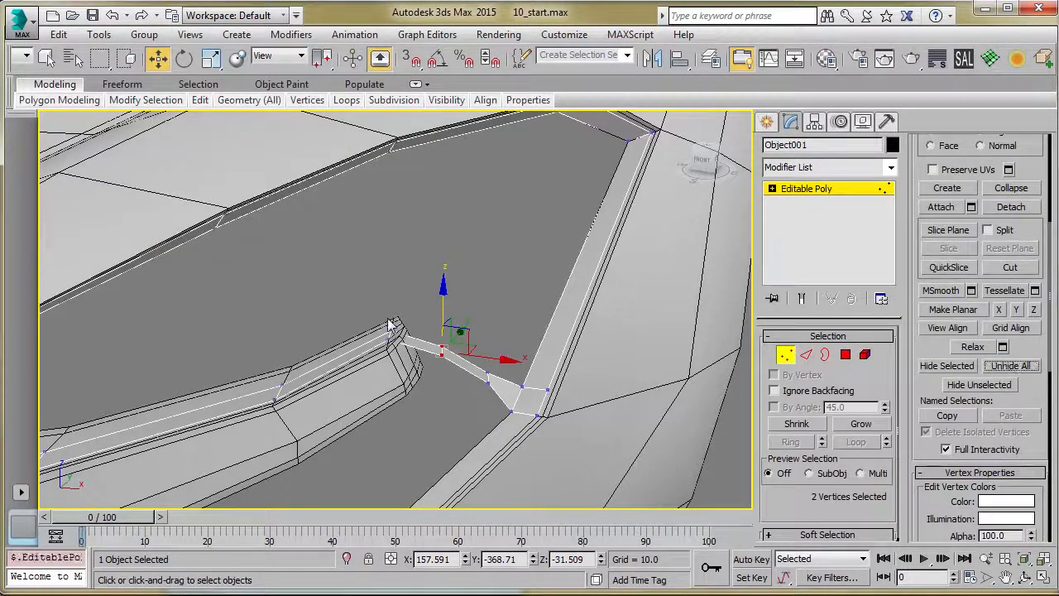
# Step: Move the selected vertex pair of the connecting segment slightly to line its curve up with the body's headlight opening
pyautogui.moveTo(390, 324); pyautogui.dragTo(398, 316, button='middle')
pyautogui.moveTo(375, 294); pyautogui.dragTo(403, 293)
pyautogui.keyDown('alt'); pyautogui.moveTo(438, 386); pyautogui.dragTo(473, 327, button='middle'); pyautogui.keyUp('alt')
pyautogui.moveTo(473, 327); pyautogui.dragTo(478, 323)
pyautogui.keyDown('alt'); pyautogui.moveTo(478, 324); pyautogui.dragTo(279, 369, button='middle'); pyautogui.keyUp('alt')
pyautogui.keyDown('alt'); pyautogui.moveTo(349, 299); pyautogui.dragTo(415, 288, button='middle'); pyautogui.keyUp('alt')
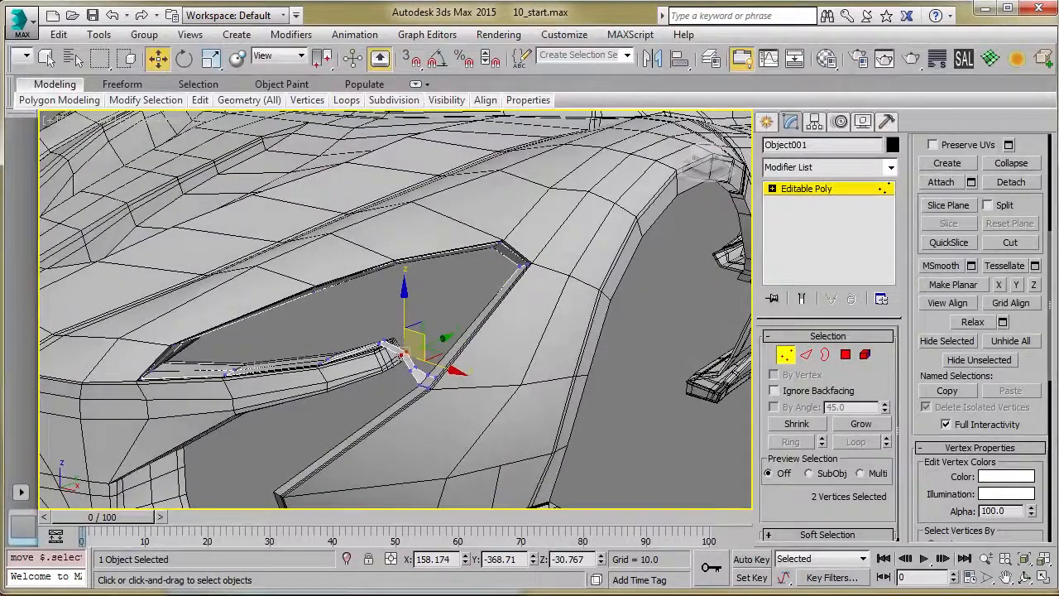
# Step: Switch to the Photoshop reference photo and examine the headlight's shape and inner housing
pyautogui.hotkey('alt', 'Tab')
pyautogui.moveTo(345, 126); pyautogui.dragTo(342, 93)
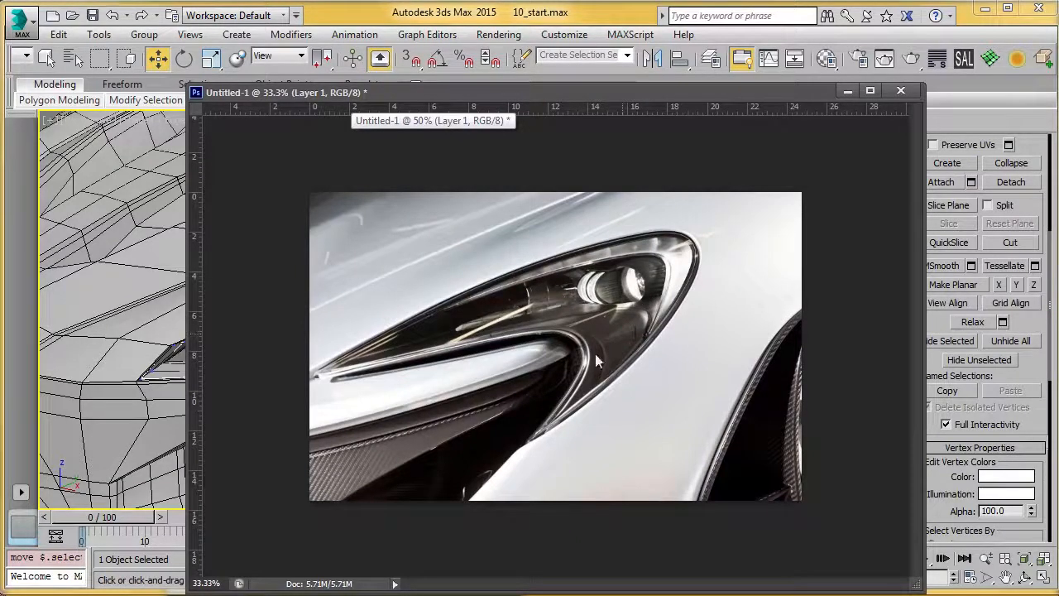
pyautogui.moveTo(446, 92); pyautogui.dragTo(373, 109)
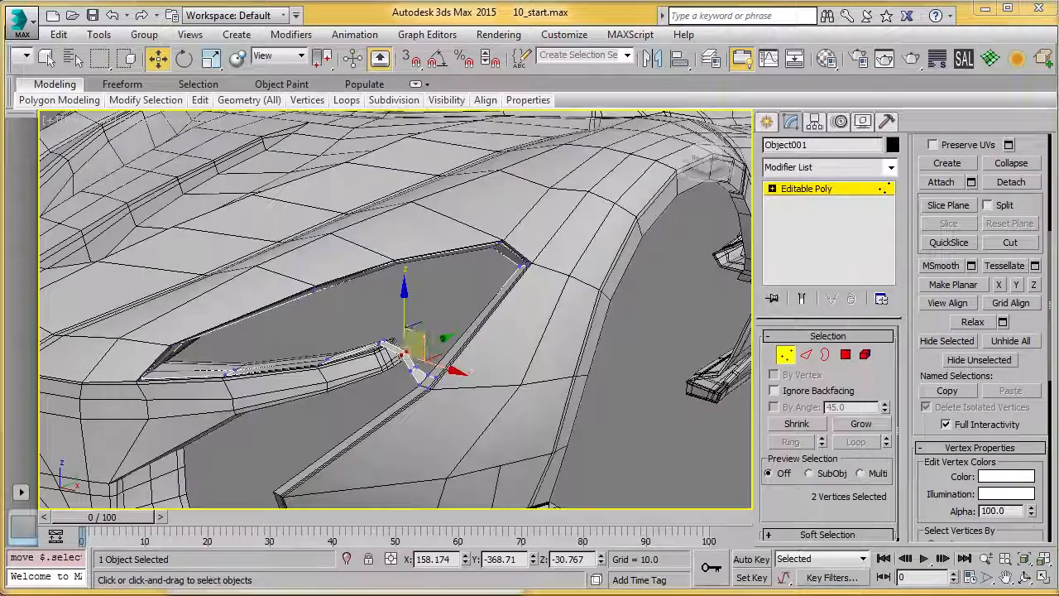
# Step: Isolate the headlight rim strip again and leave its vertex editing
pyautogui.keyDown('alt'); pyautogui.moveTo(463, 356); pyautogui.dragTo(420, 343, button='middle'); pyautogui.keyUp('alt')
pyautogui.hotkey('alt', 'q')
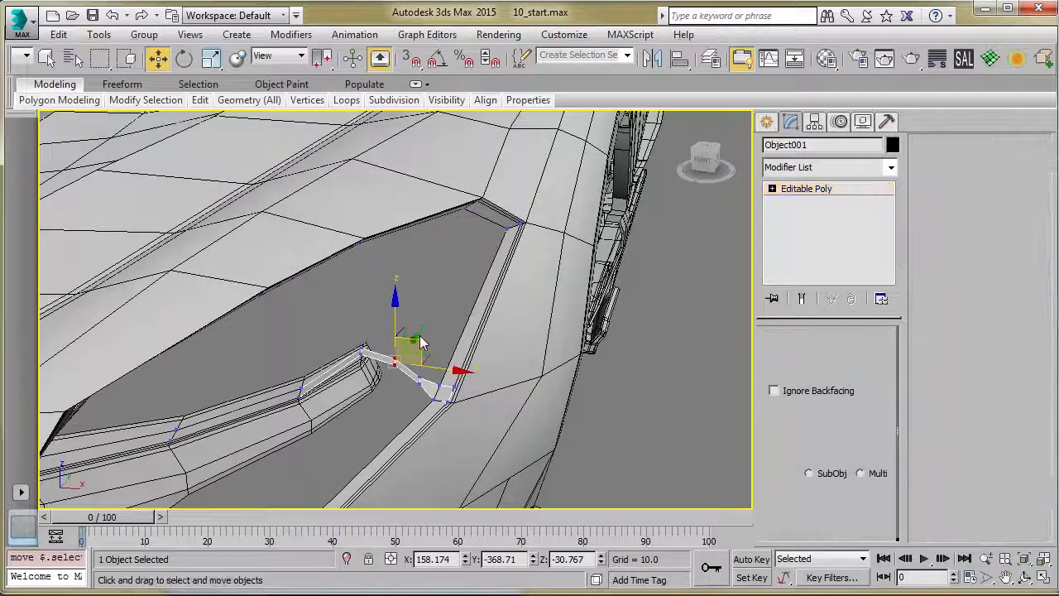
pyautogui.scroll(-3, 739, 380)
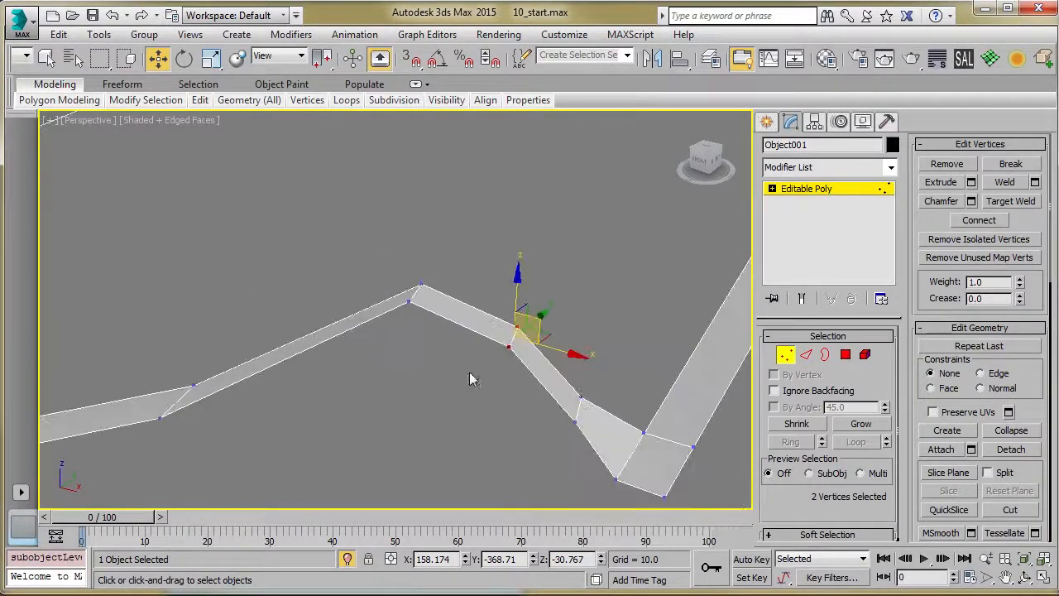
pyautogui.click(786, 363)
pyautogui.scroll(-1, 411, 322)
pyautogui.moveTo(411, 322)
pyautogui.keyDown('alt'); pyautogui.mouseDown(button='middle')
pyautogui.moveTo(355, 291)
pyautogui.moveTo(331, 319)
pyautogui.moveTo(389, 313)
pyautogui.moveTo(374, 296)
pyautogui.moveTo(406, 300)
pyautogui.moveTo(366, 273)
pyautogui.moveTo(361, 289)
pyautogui.moveTo(431, 318)
pyautogui.mouseUp(button='middle'); pyautogui.keyUp('alt')
pyautogui.scroll(-3, 398, 300)
# Step: Try to bridge an inner edge of the rim's lower arm to the opposite edge on the upper side
pyautogui.press('2')
pyautogui.click(381, 339)
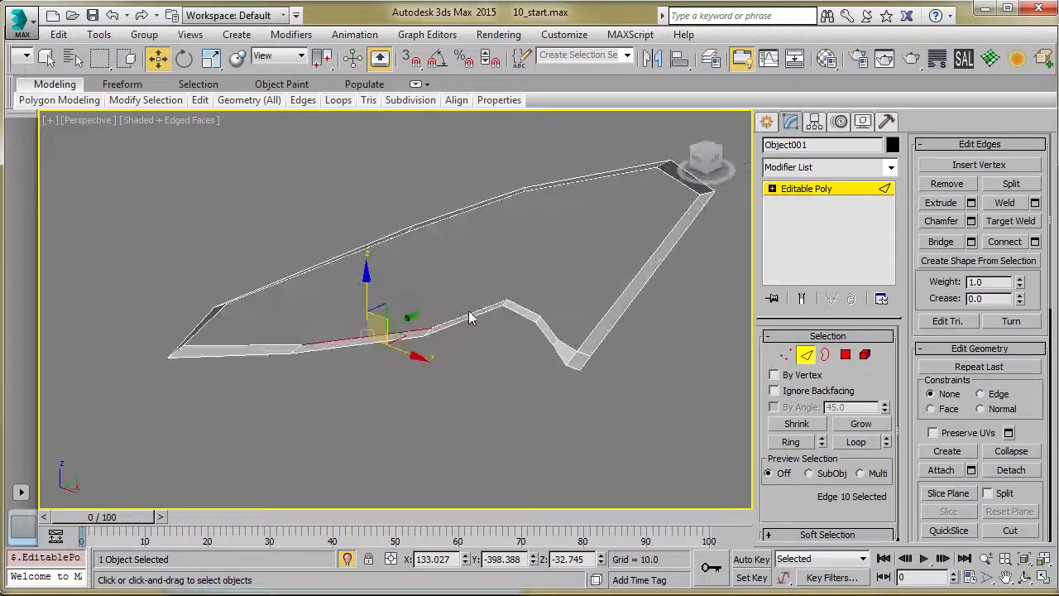
pyautogui.click(470, 321)
pyautogui.keyDown('alt'); pyautogui.moveTo(463, 265); pyautogui.dragTo(439, 303, button='middle'); pyautogui.keyUp('alt')
pyautogui.keyDown('ctrl'); pyautogui.click(461, 237); pyautogui.keyUp('ctrl')
pyautogui.hotkey('ctrl', 'shift', 'b')
pyautogui.click(405, 391)
pyautogui.scroll(5, 478, 329)
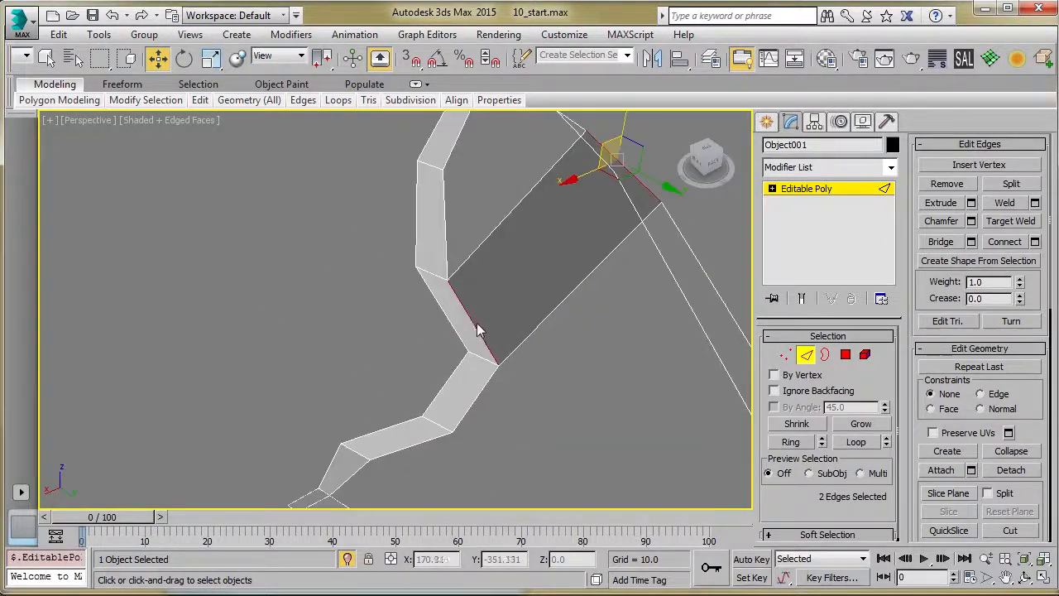
pyautogui.hotkey('ctrl', 'z')
pyautogui.hotkey('ctrl', 'z')
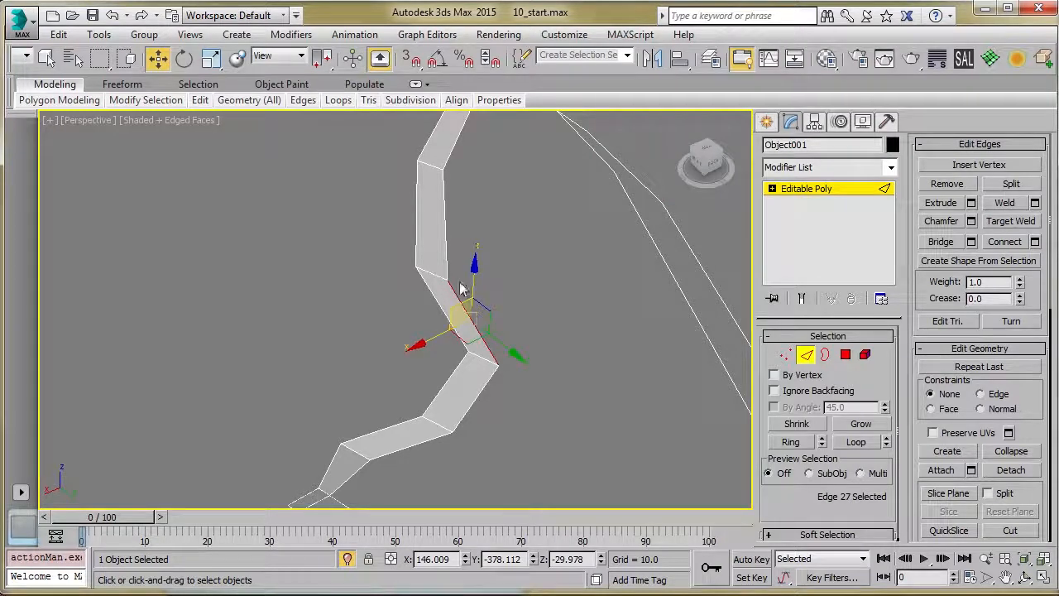
# Step: Select the rim strip's inner border and extrude it inward by scaling a copy of its edges
pyautogui.press('3')
pyautogui.click(475, 320)
pyautogui.keyDown('alt'); pyautogui.moveTo(474, 321); pyautogui.dragTo(612, 308, button='middle'); pyautogui.keyUp('alt')
pyautogui.click(211, 57)
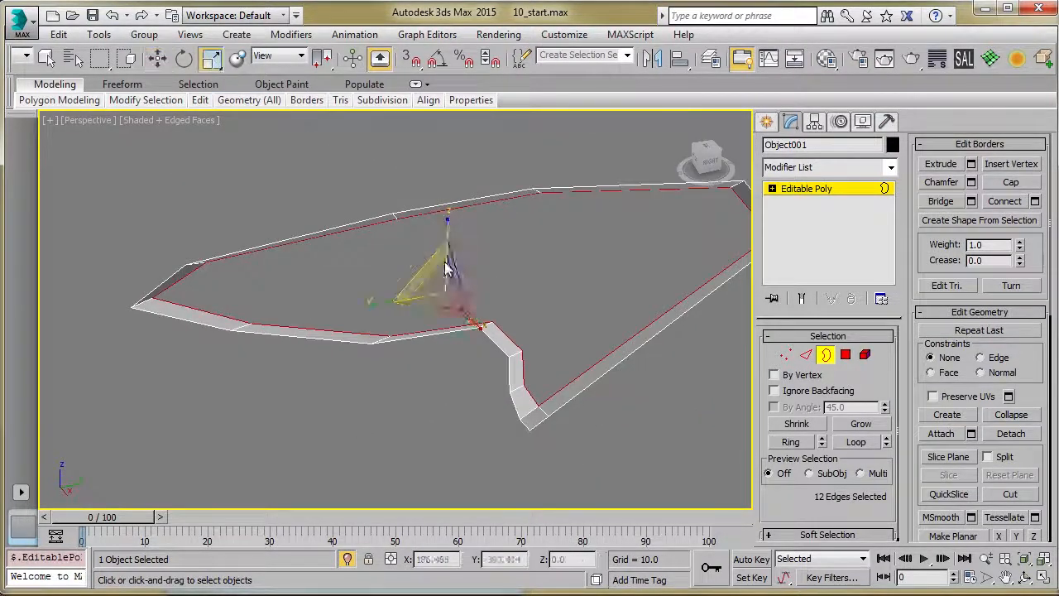
pyautogui.keyDown('shift'); pyautogui.moveTo(445, 289); pyautogui.dragTo(428, 312); pyautogui.keyUp('shift')
# Step: Move the extruded inner border back in the horizontal plane to give the headlight housing depth
pyautogui.keyDown('alt'); pyautogui.moveTo(427, 313); pyautogui.dragTo(433, 356, button='middle'); pyautogui.keyUp('alt')
pyautogui.press('w')
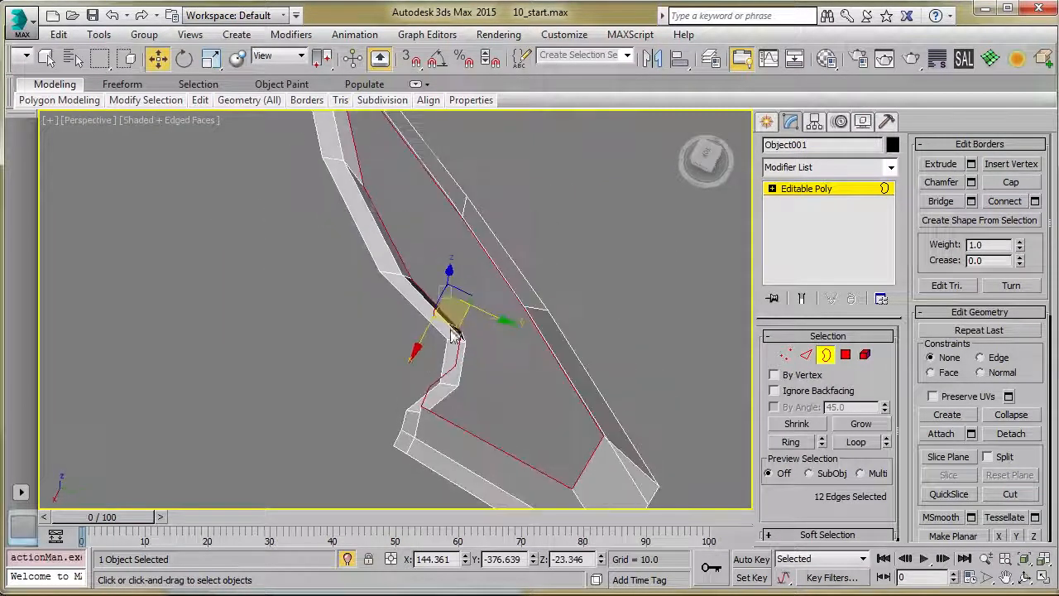
pyautogui.moveTo(455, 323); pyautogui.dragTo(500, 335)
pyautogui.keyDown('alt'); pyautogui.moveTo(501, 335); pyautogui.dragTo(528, 305, button='middle'); pyautogui.keyUp('alt')
pyautogui.click(521, 254)
pyautogui.click(534, 332)
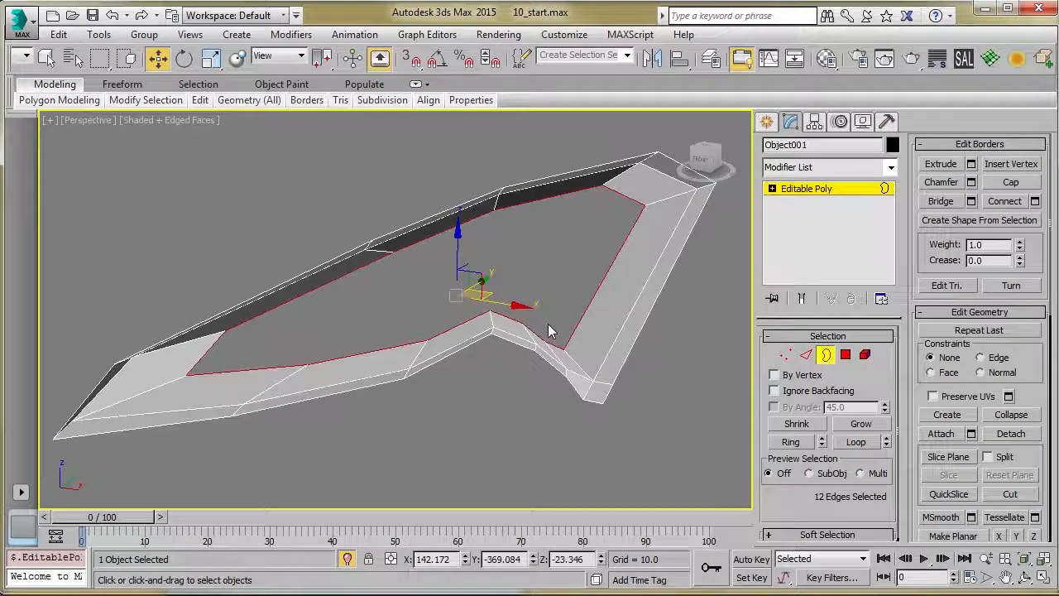
# Step: Switch the headlight housing from border to edge editing
pyautogui.press('2')
pyautogui.keyDown('alt'); pyautogui.moveTo(523, 245); pyautogui.dragTo(404, 354, button='middle'); pyautogui.keyUp('alt')
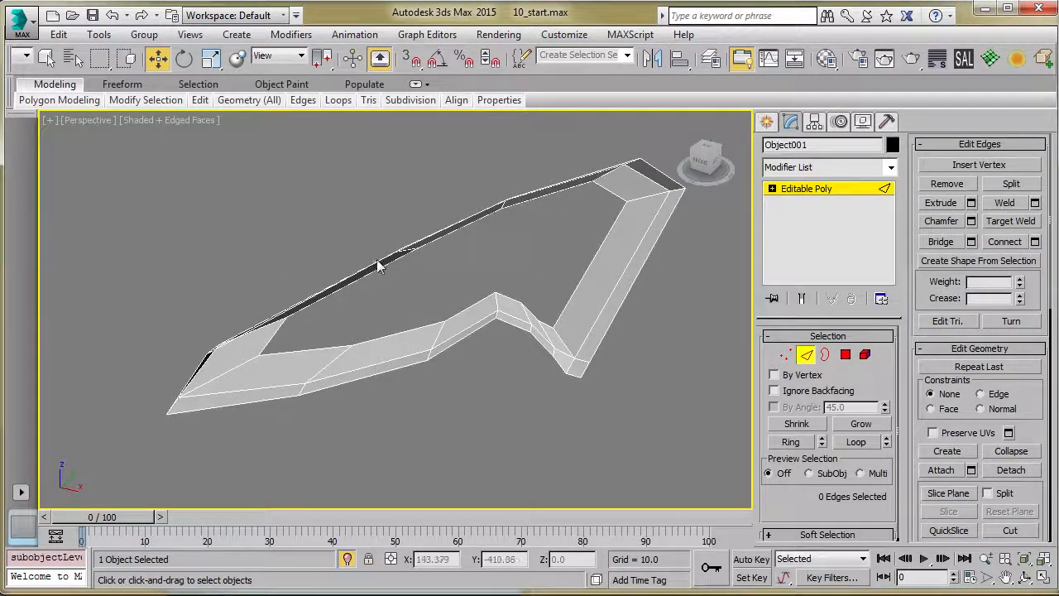
pyautogui.scroll(-5, 322, 252)
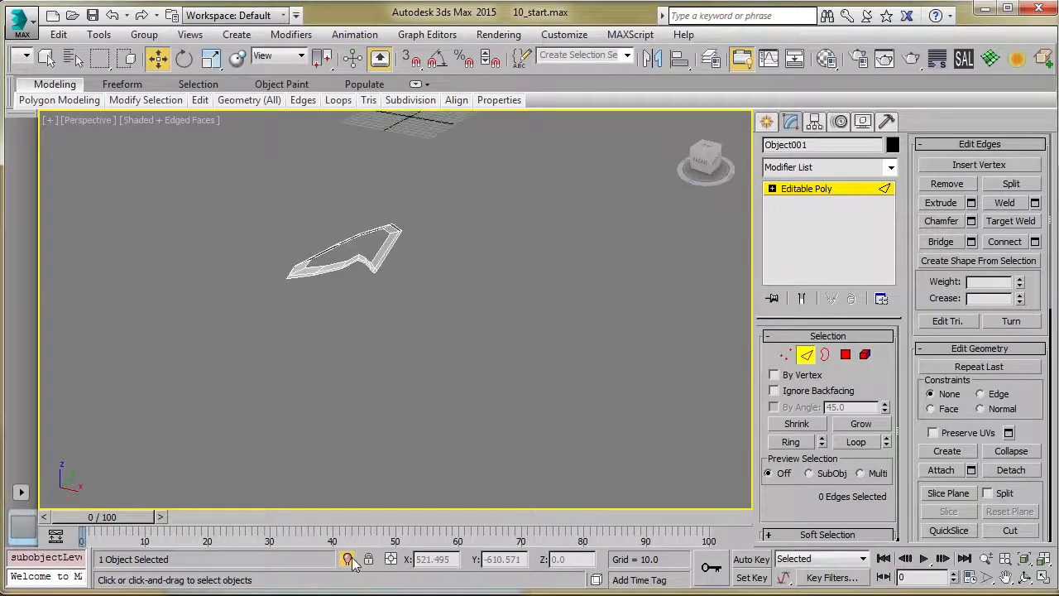